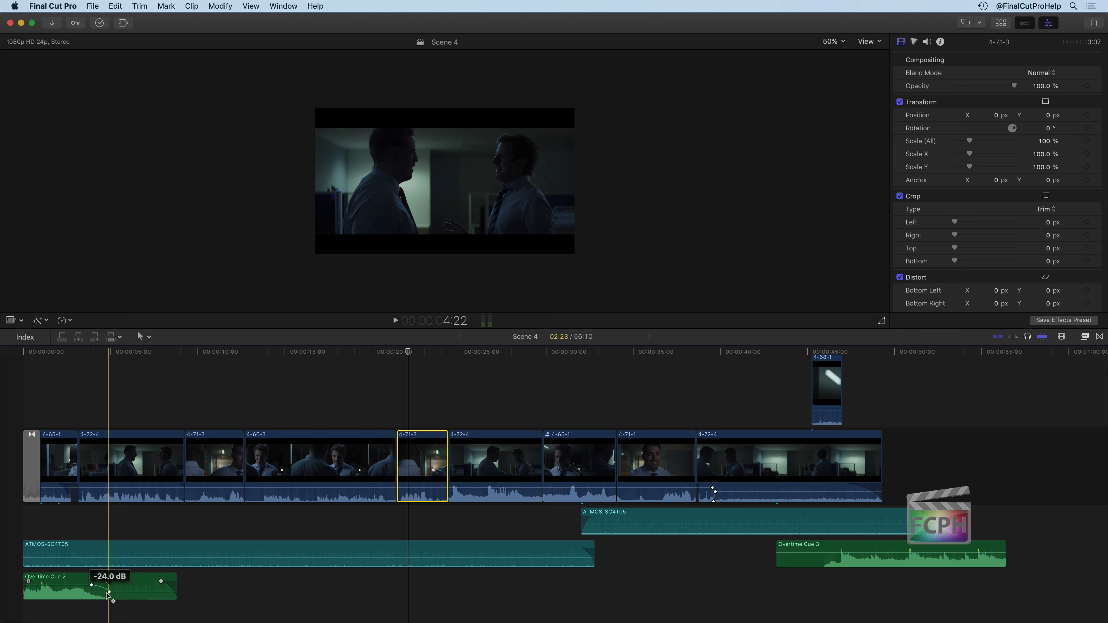
- Create a new project named Keyframes in the Overtime Event
left_click(93, 6)
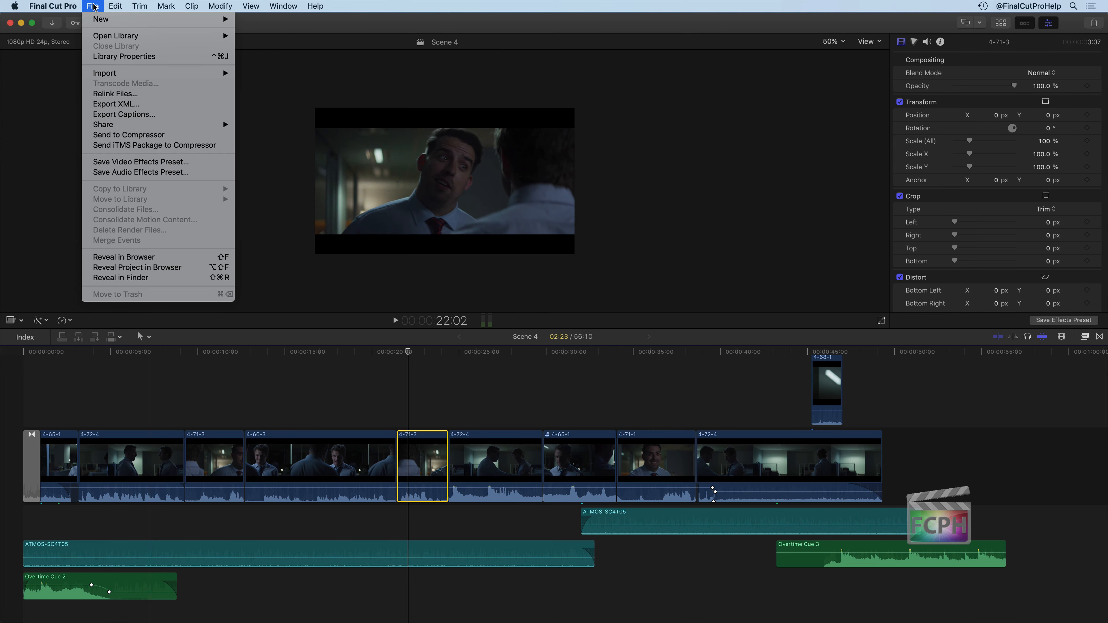
mouse_move(206, 19)
left_click(279, 19)
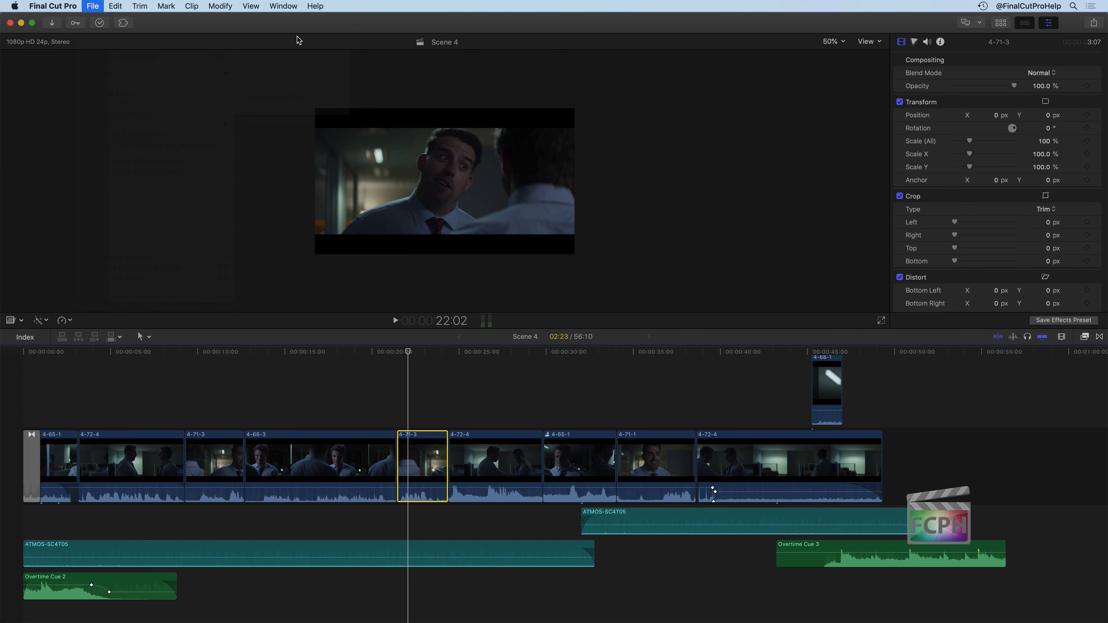
type("Ke")
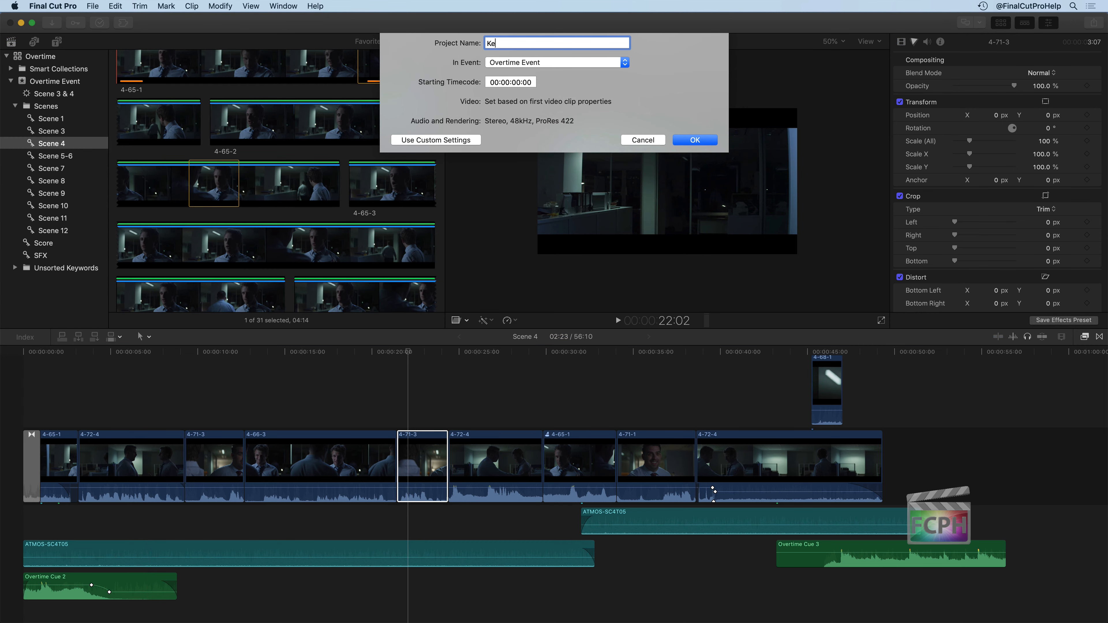
type("yframes")
key("Return")
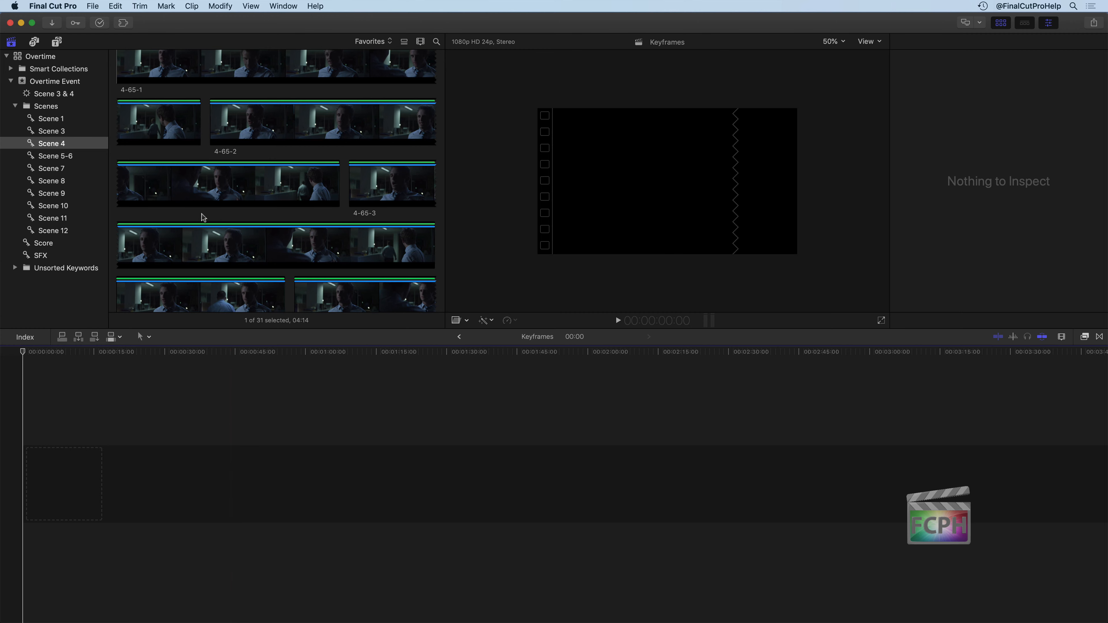
- Add a Custom generator to the empty timeline, accepting 1080p HD, 1920x1080, 23.98p and Apple ProRes 422 as project settings
left_click(153, 158)
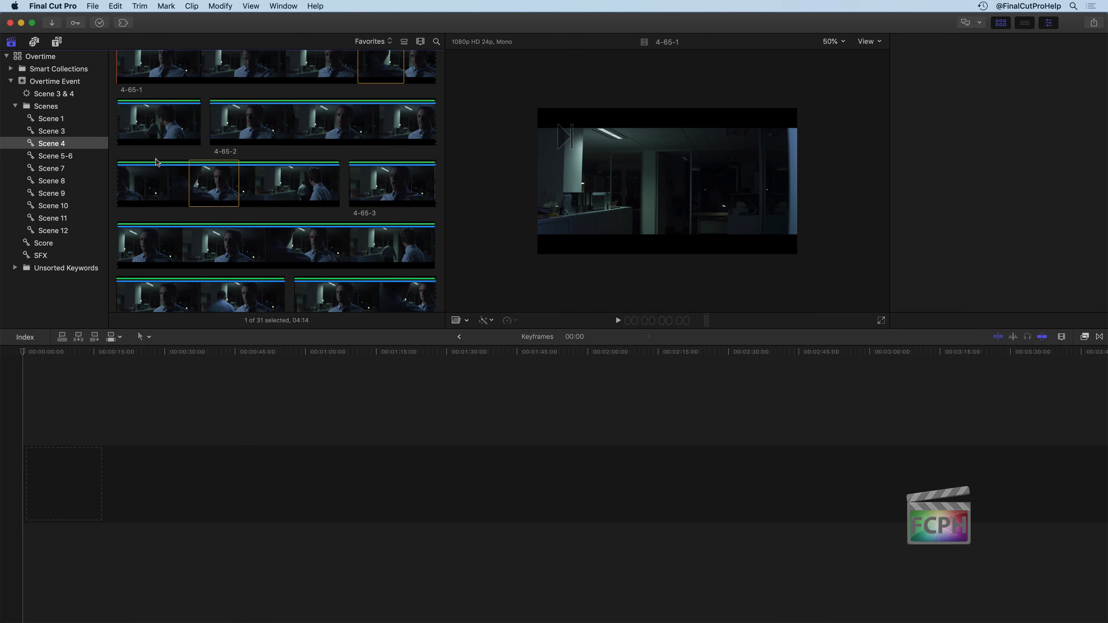
left_click(59, 42)
left_click(48, 71)
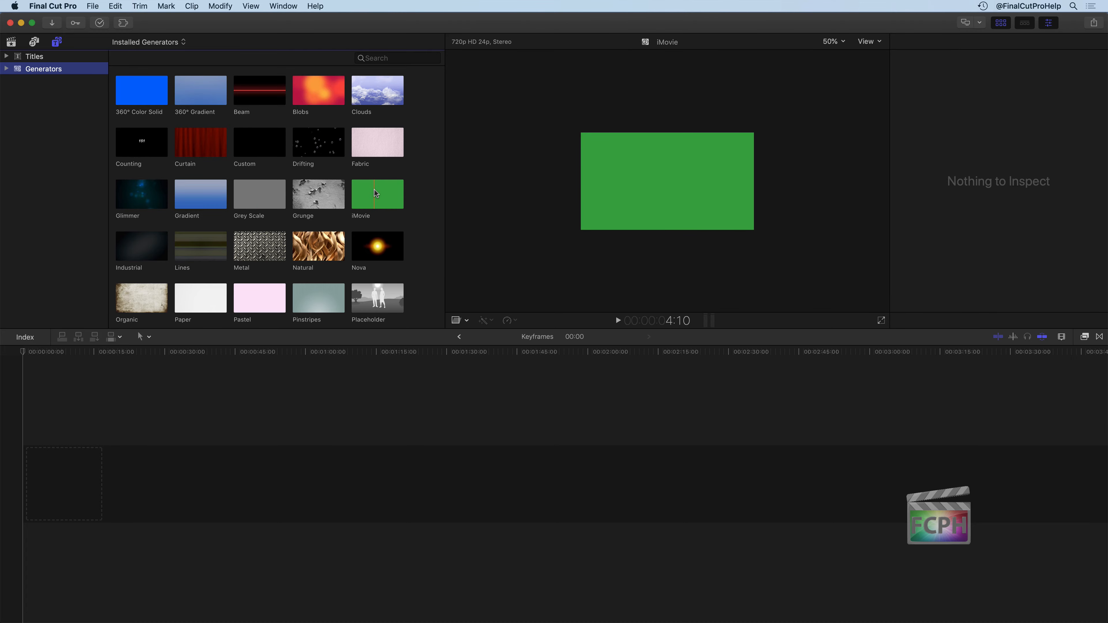
scroll(376, 194, "down", 10)
scroll(375, 190, "up", 10)
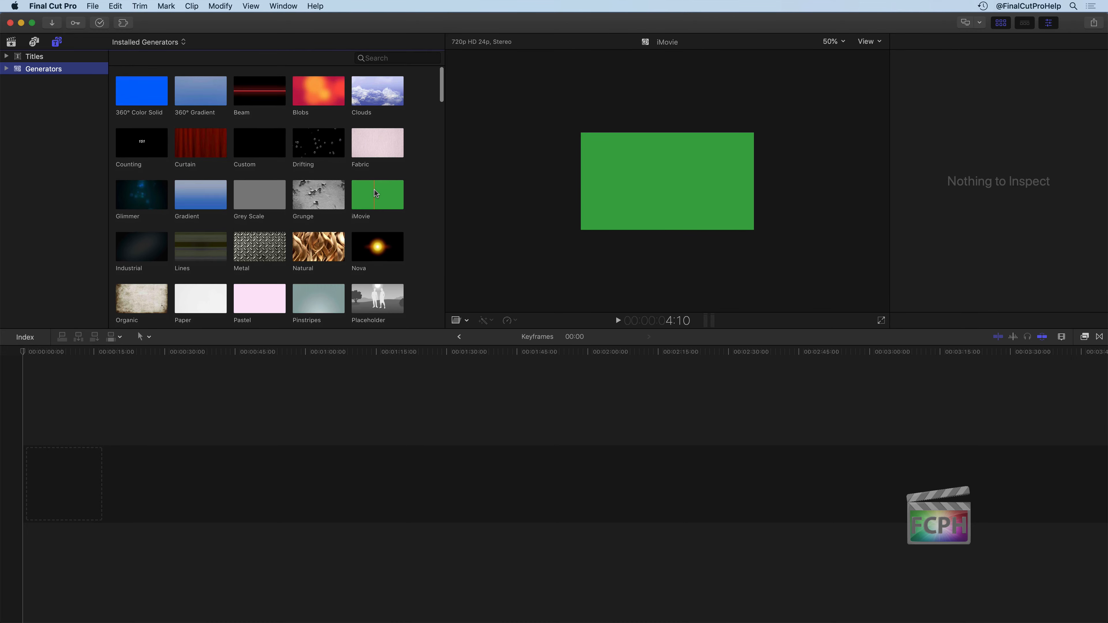
left_click_drag(260, 142, 176, 470)
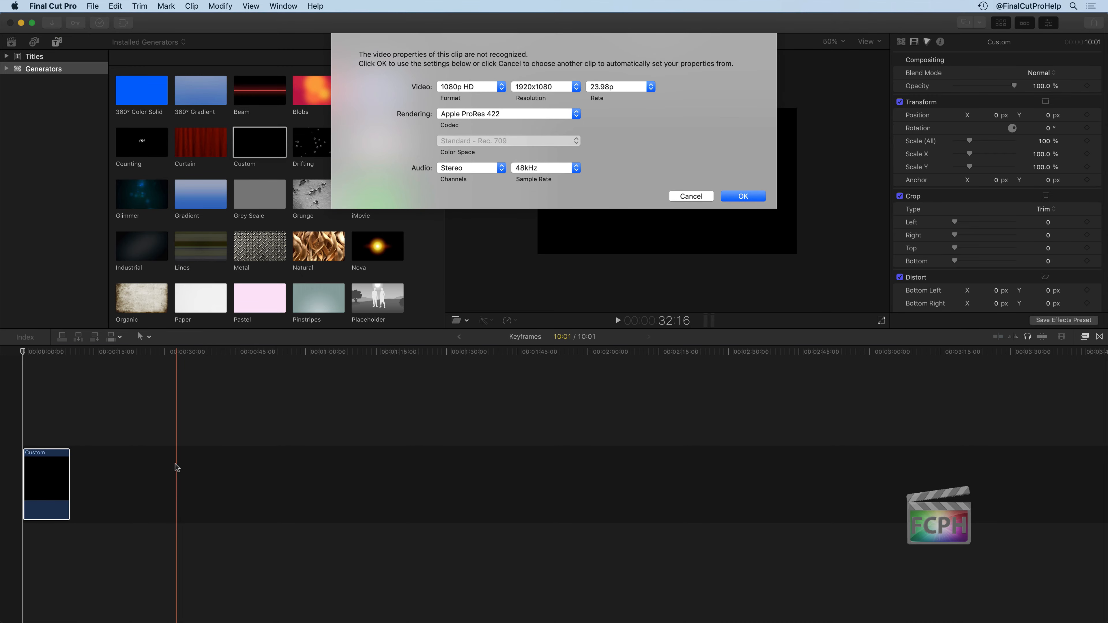
left_click(755, 195)
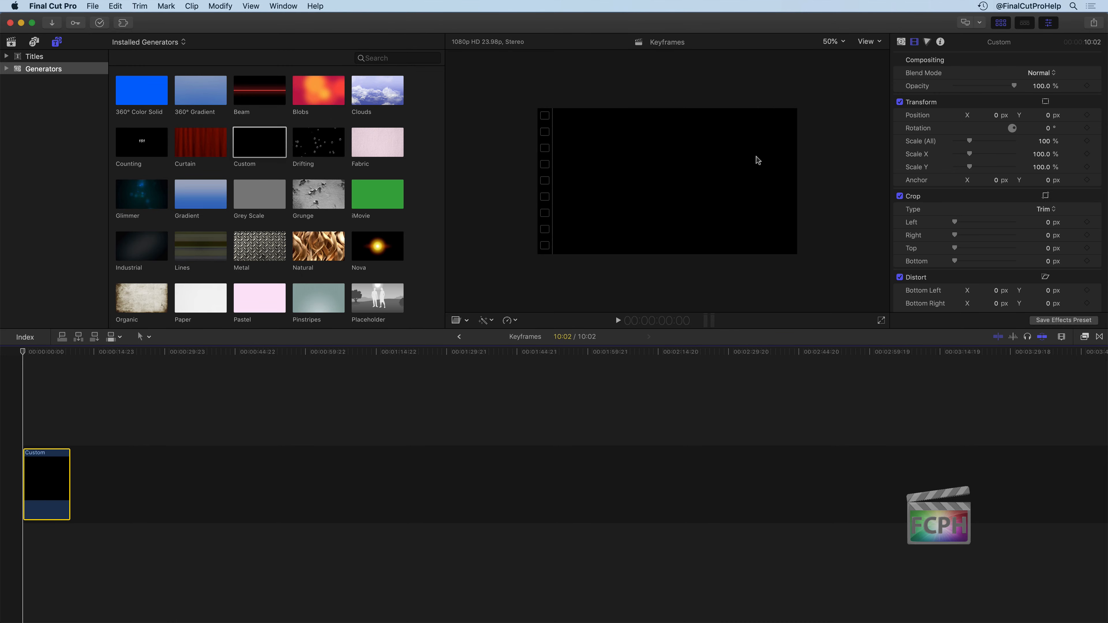
- Change the Custom generator's color to a bright, fully saturated blue
left_click(901, 42)
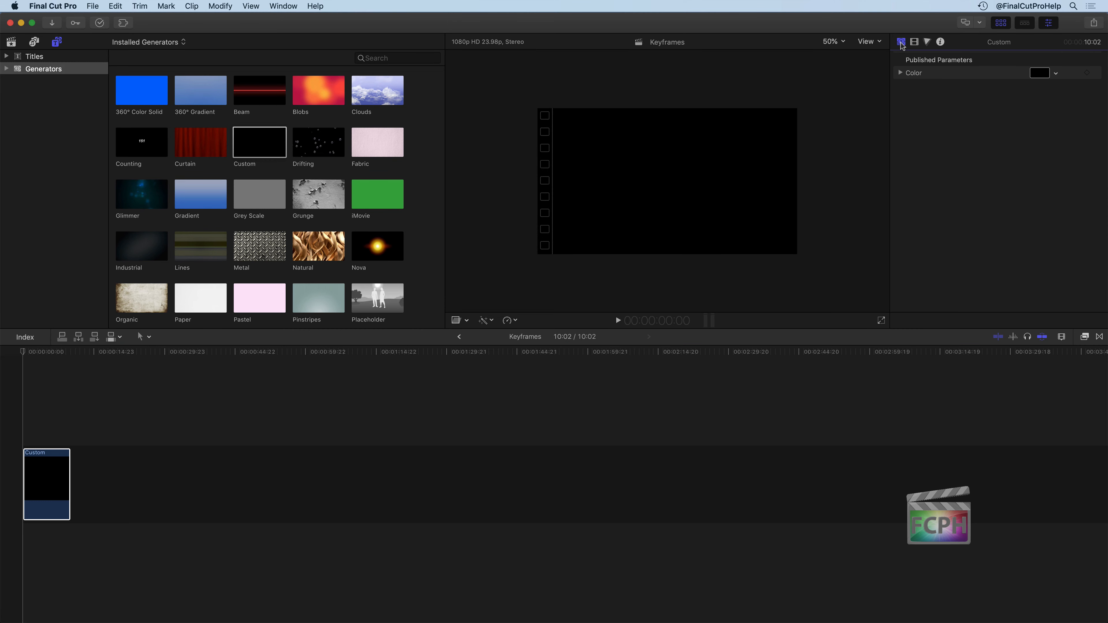
left_click(1039, 73)
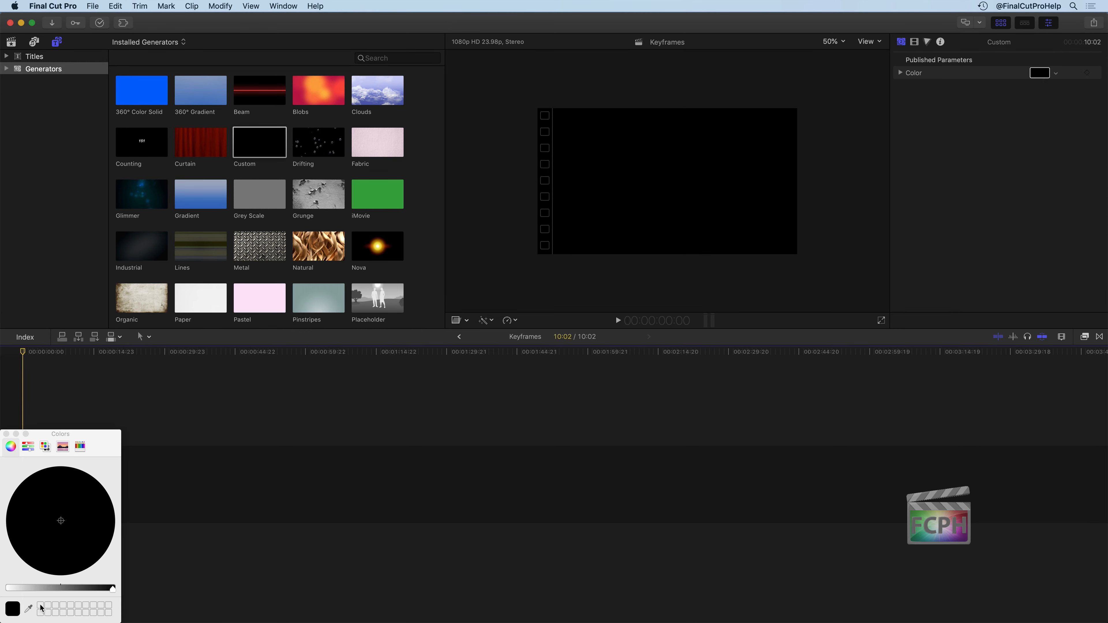
left_click_drag(41, 590, 9, 591)
left_click(33, 472)
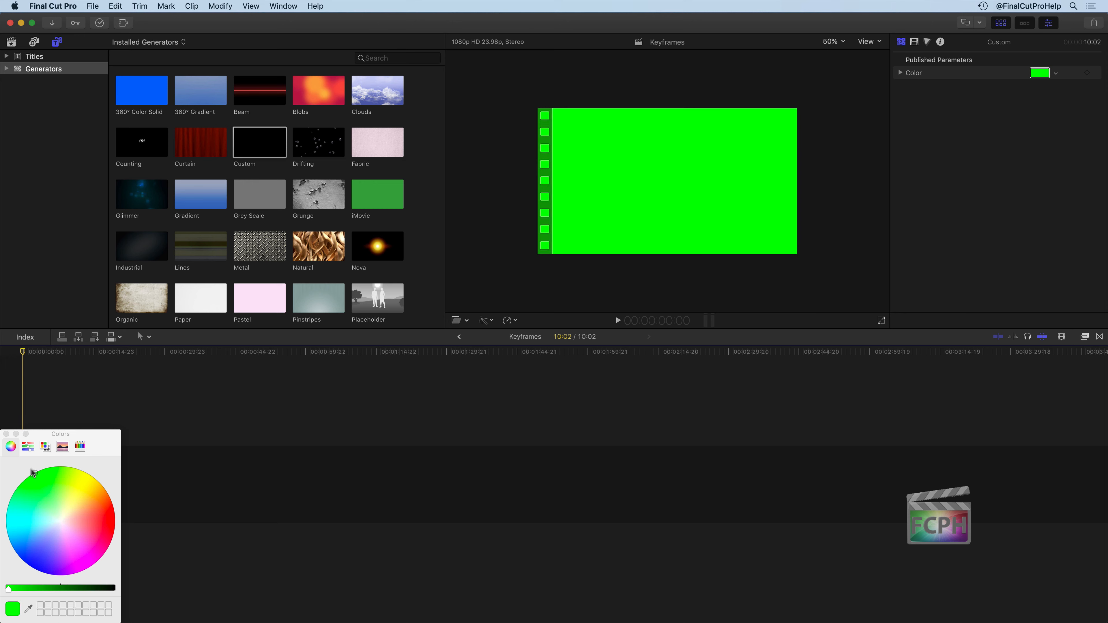
mouse_move(33, 472)
left_mouse_down()
mouse_move(8, 517)
mouse_move(10, 567)
left_mouse_up()
left_click(7, 434)
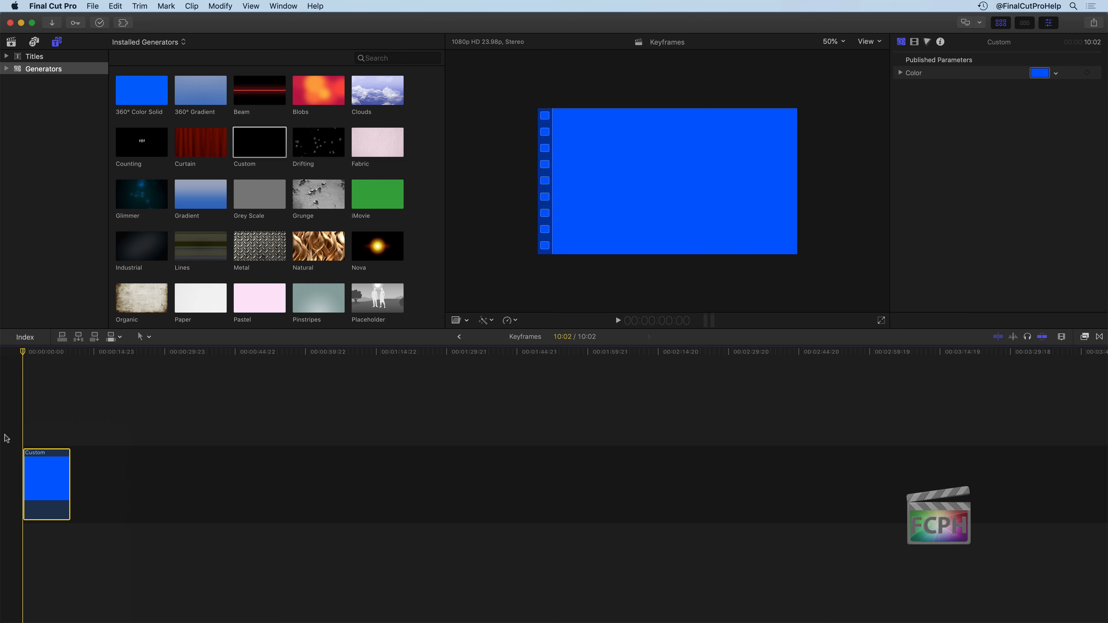
- Append a second Custom generator after the blue clip and color it bright green
left_click_drag(249, 128, 144, 484)
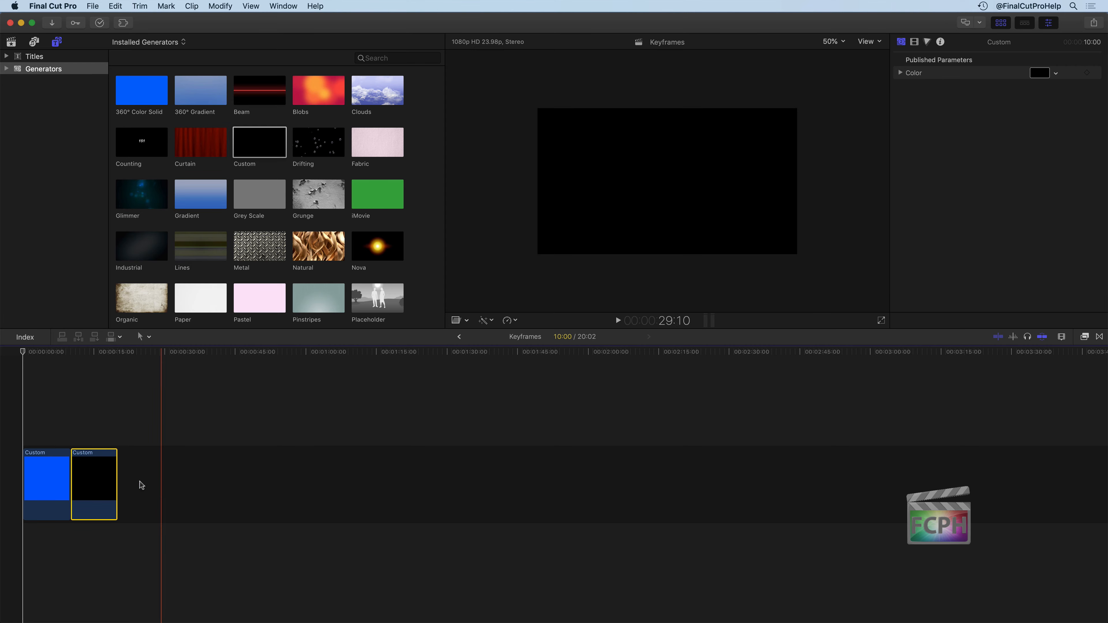
left_click(1040, 73)
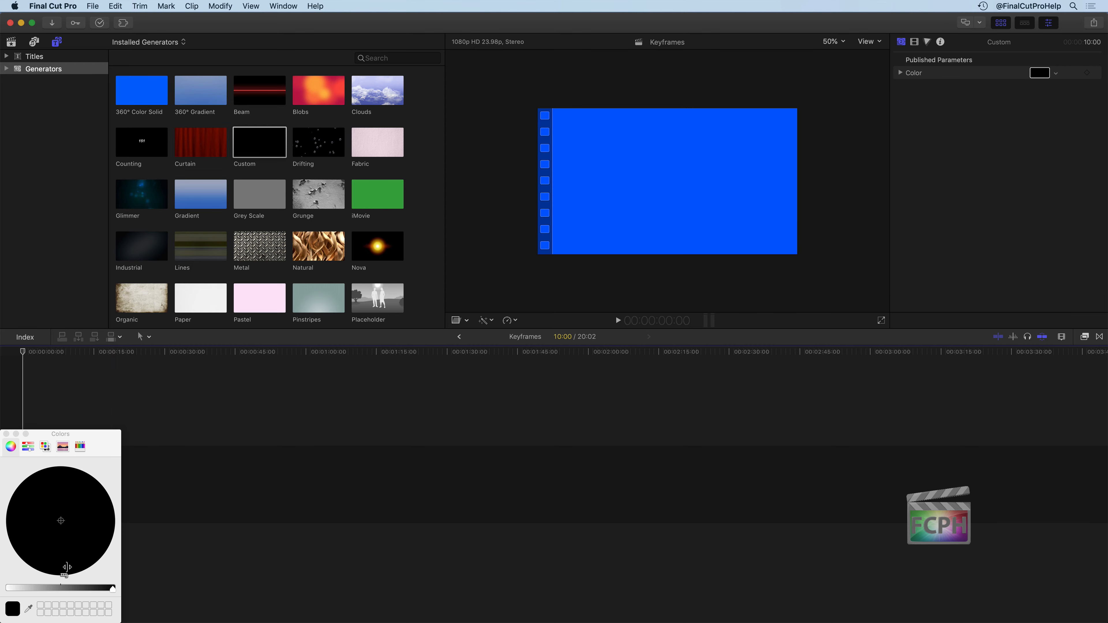
left_click_drag(34, 586, 7, 588)
left_click(39, 476)
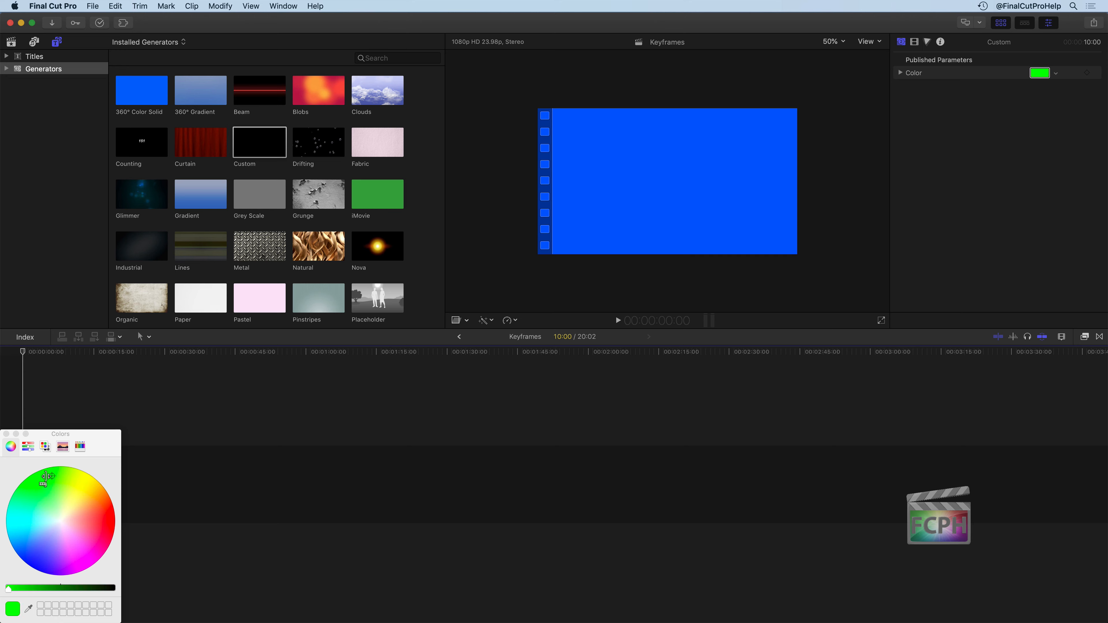
left_click(6, 434)
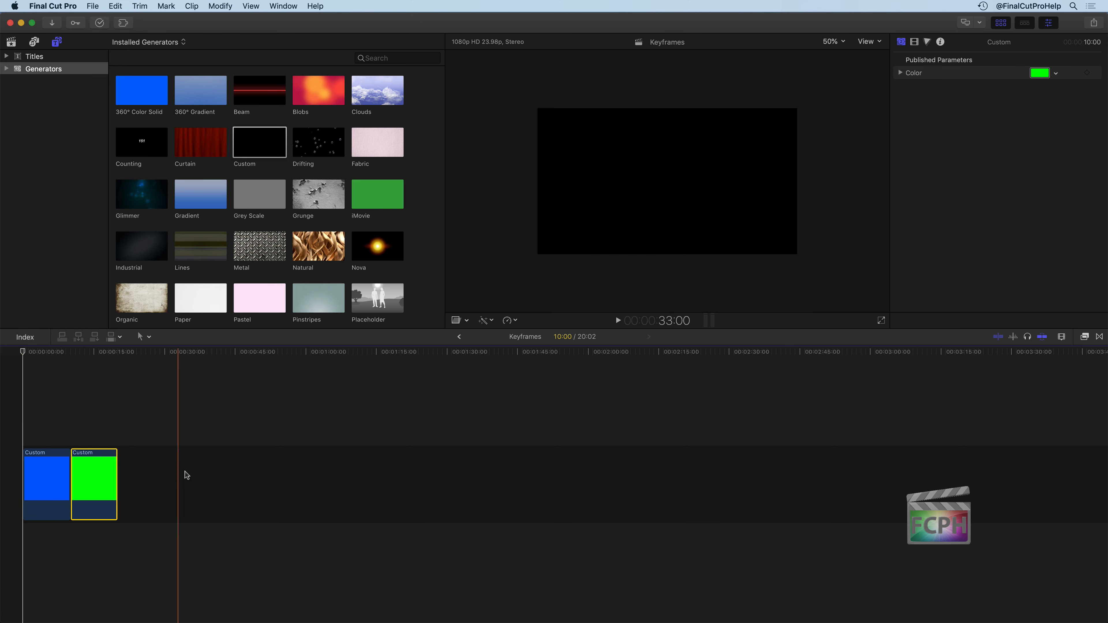
- Append two more Custom generators after the green clip and color the first of them red
left_click_drag(255, 142, 144, 485)
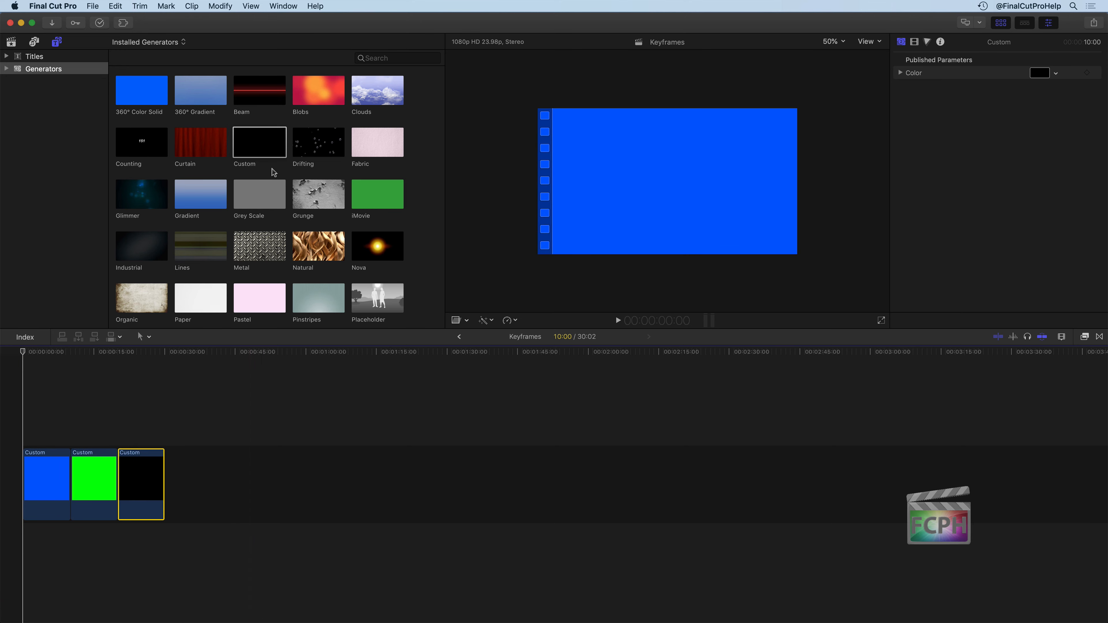
left_click_drag(236, 408, 190, 476)
left_click(148, 475)
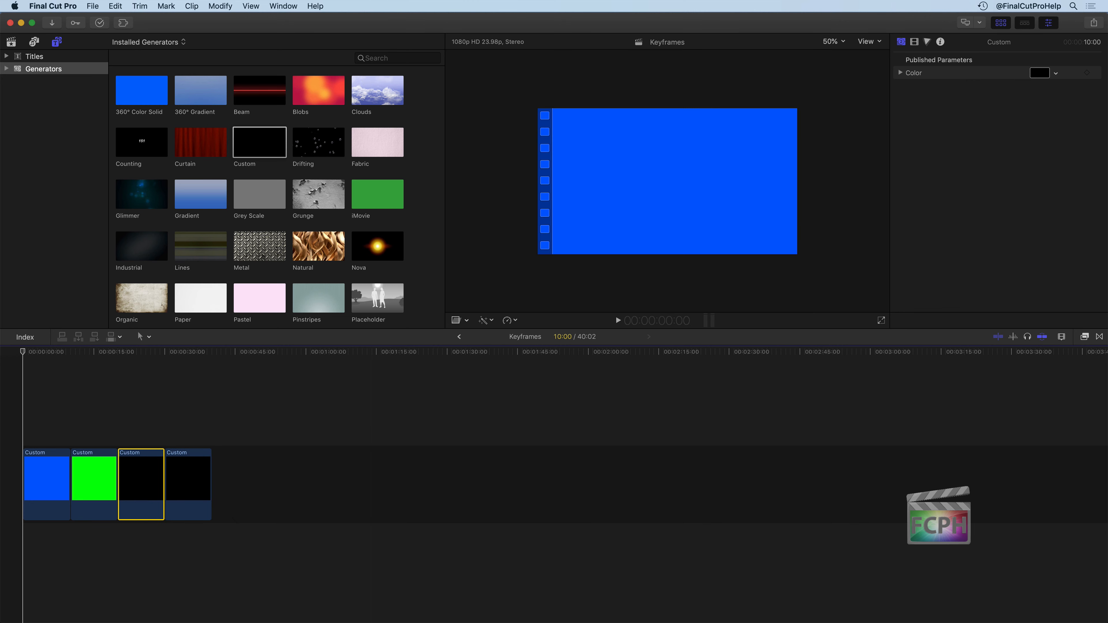
left_click(1039, 73)
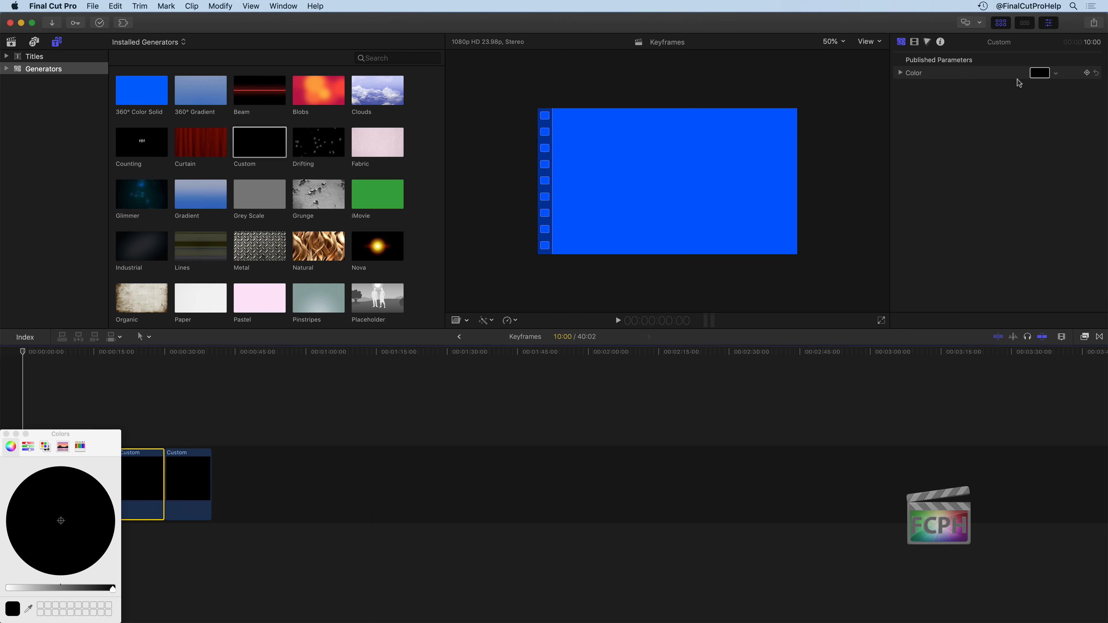
left_click(80, 447)
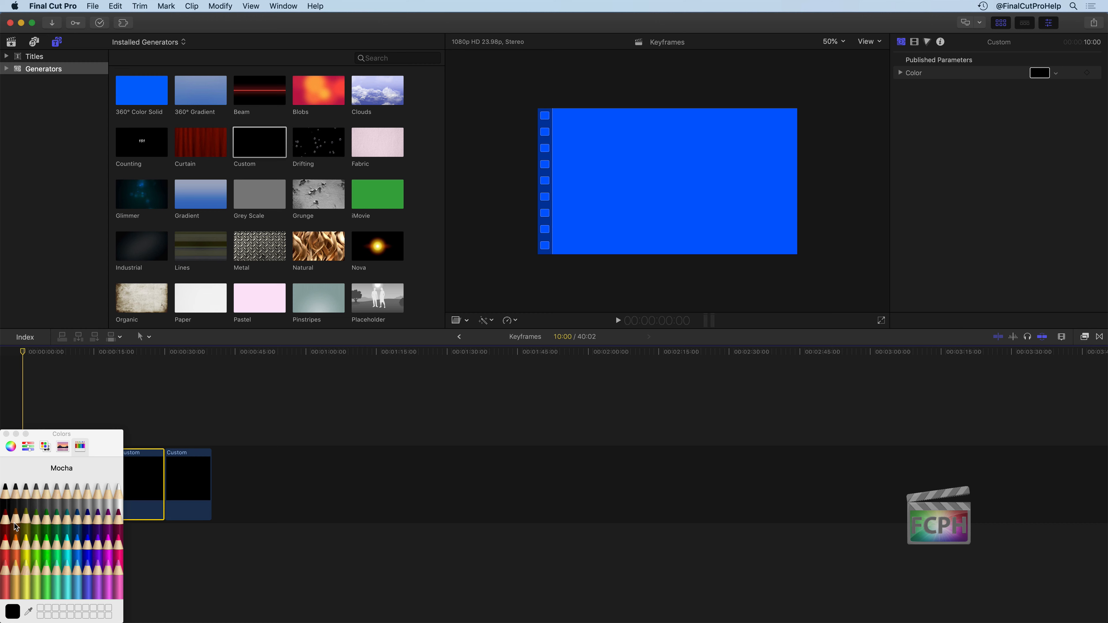
left_click(6, 542)
left_click(6, 434)
- Color the fourth Custom generator yellow using the Lemon pencil color
left_click(197, 480)
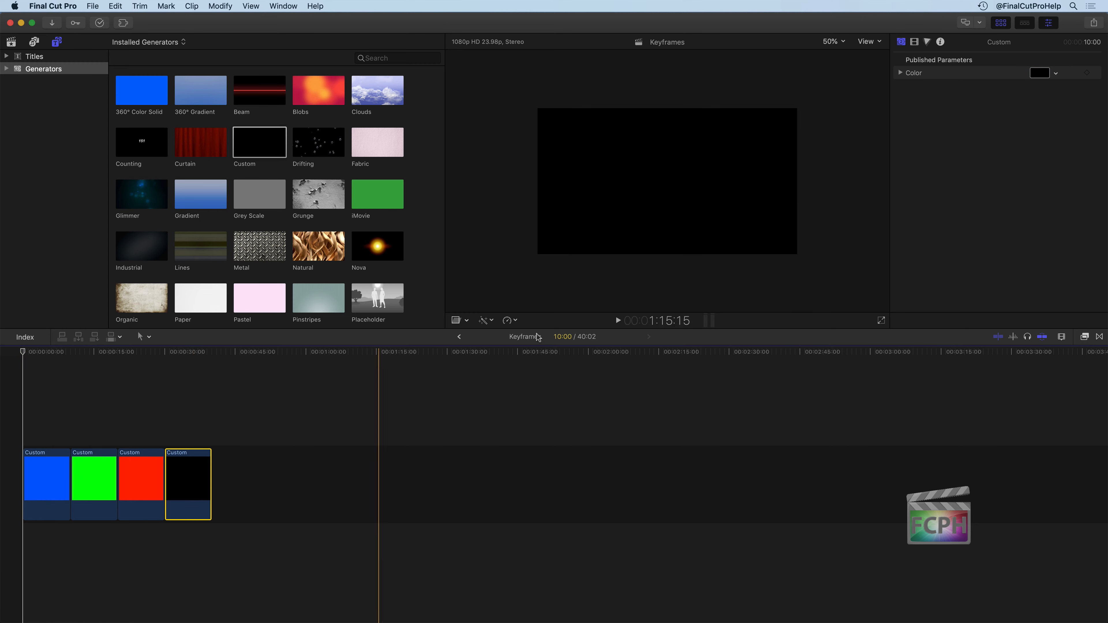
left_click(1039, 73)
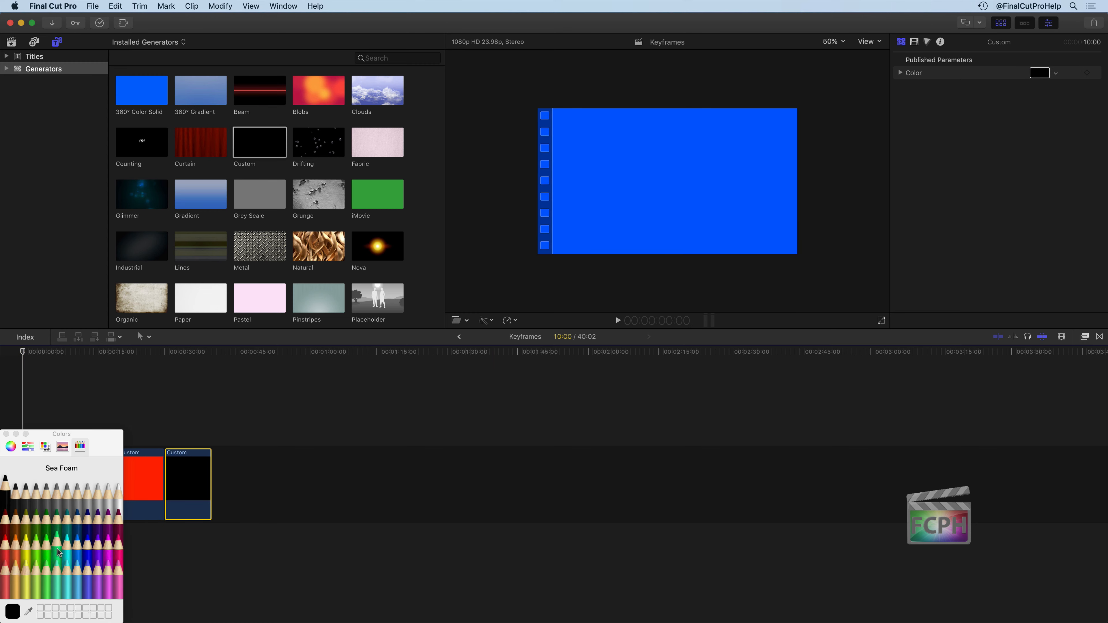
mouse_move(78, 436)
left_mouse_down()
mouse_move(428, 398)
mouse_move(383, 397)
left_mouse_up()
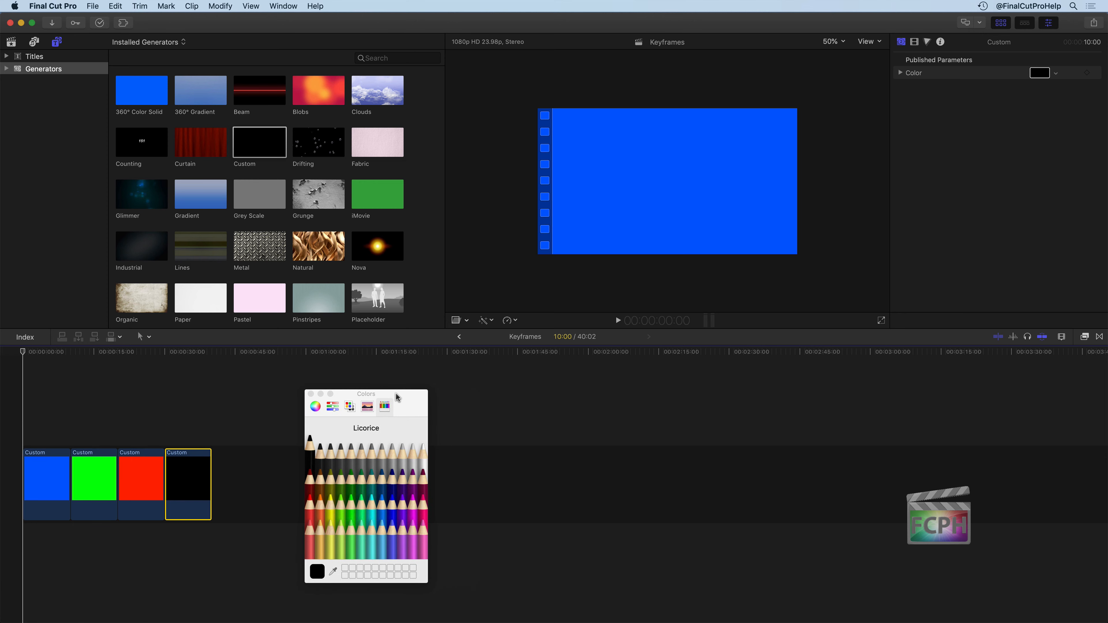
left_click(330, 501)
left_click(311, 393)
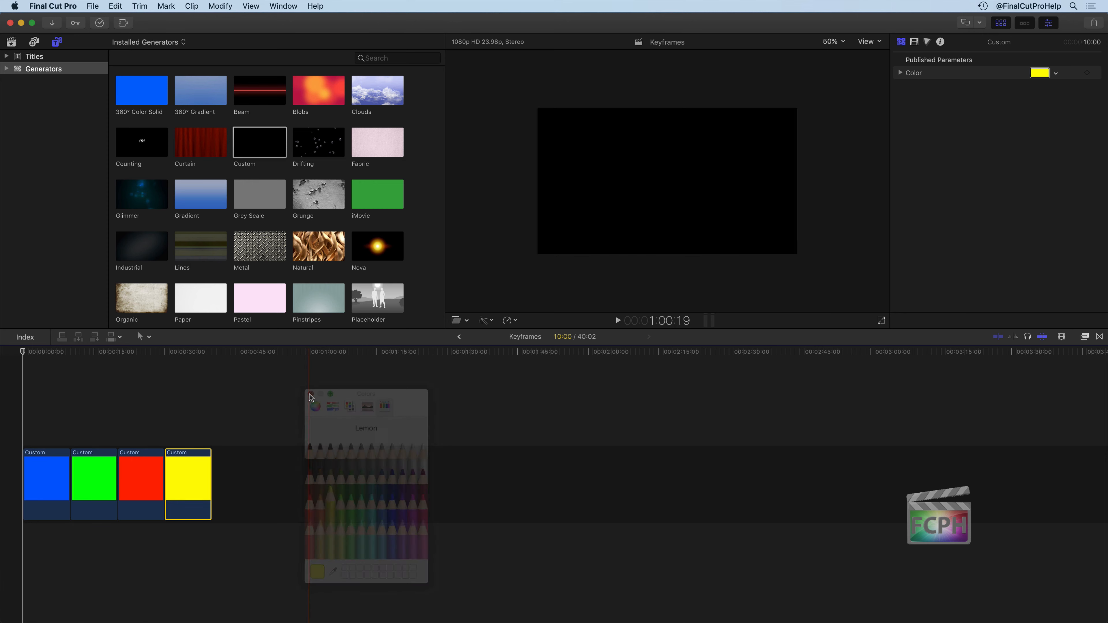
- Select the blue clip with the playhead at 4:00 and turn on its onscreen Transform controls
left_click(241, 421)
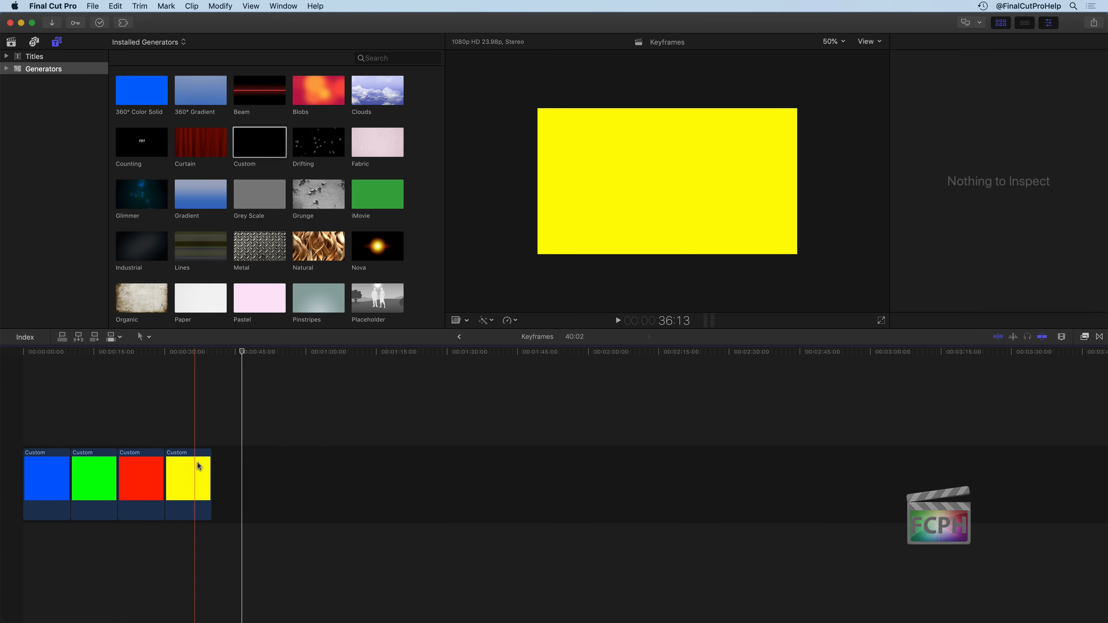
left_click(137, 352)
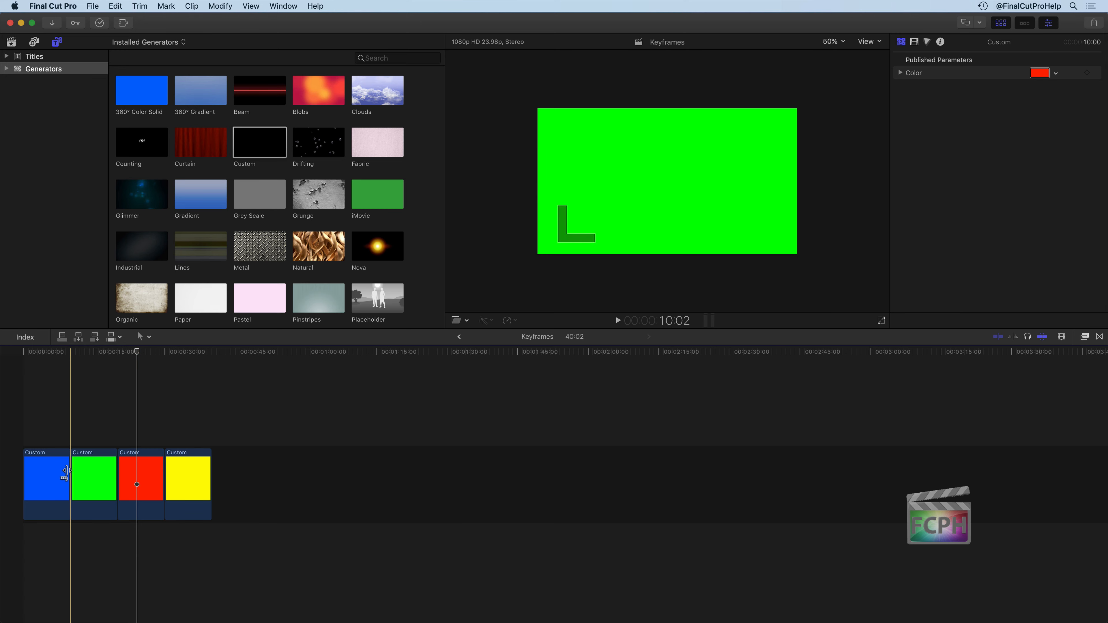
key("shift+z")
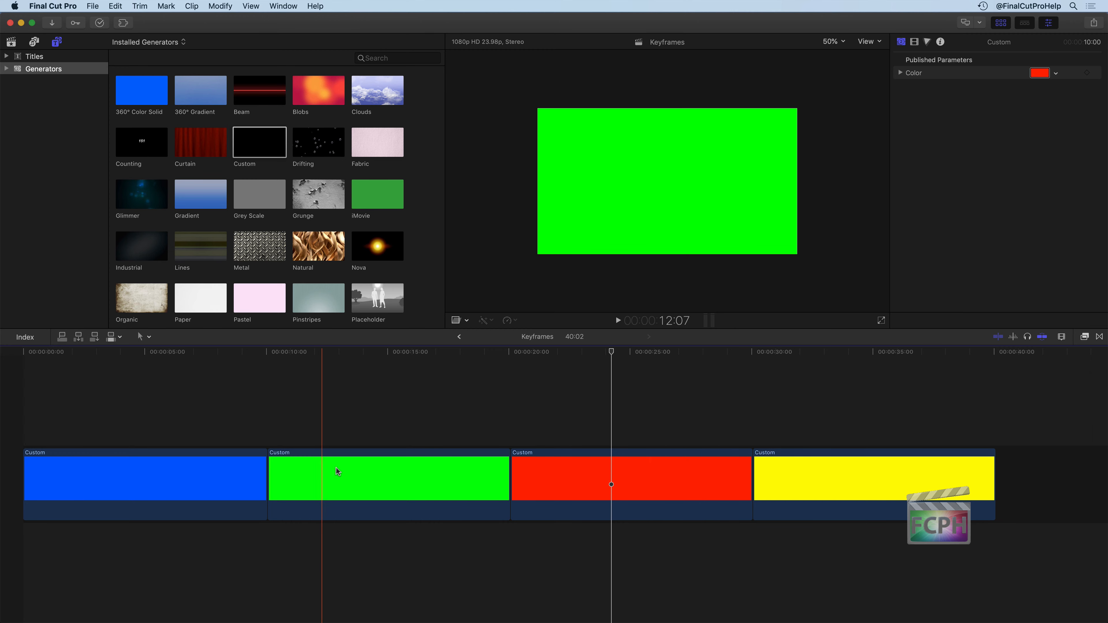
left_click(163, 445)
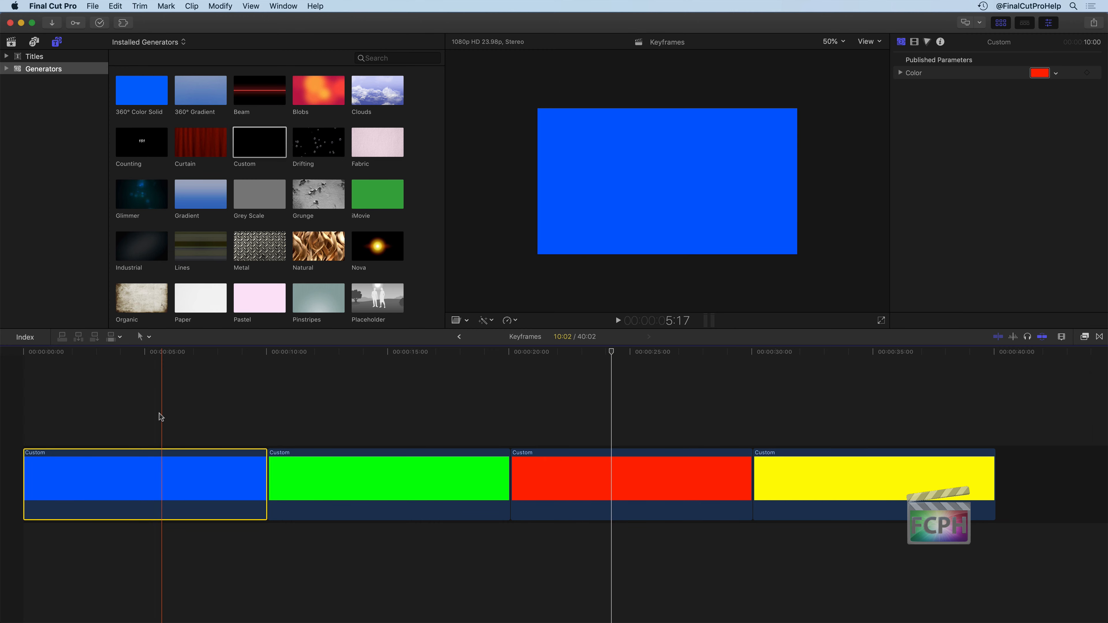
left_click(119, 453)
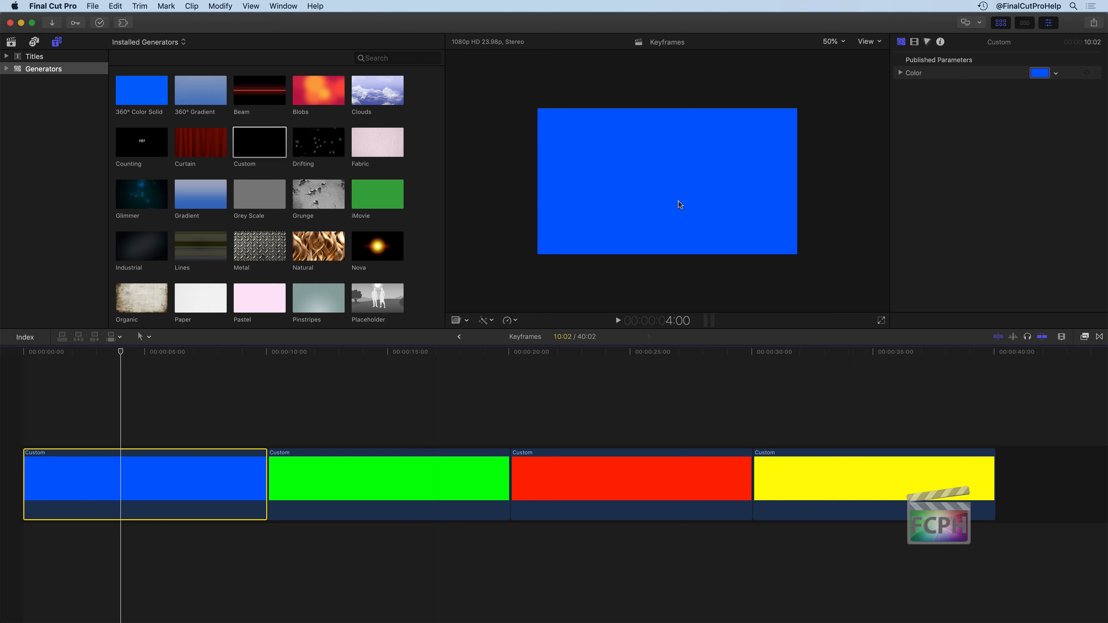
left_click(467, 321)
left_click(493, 334)
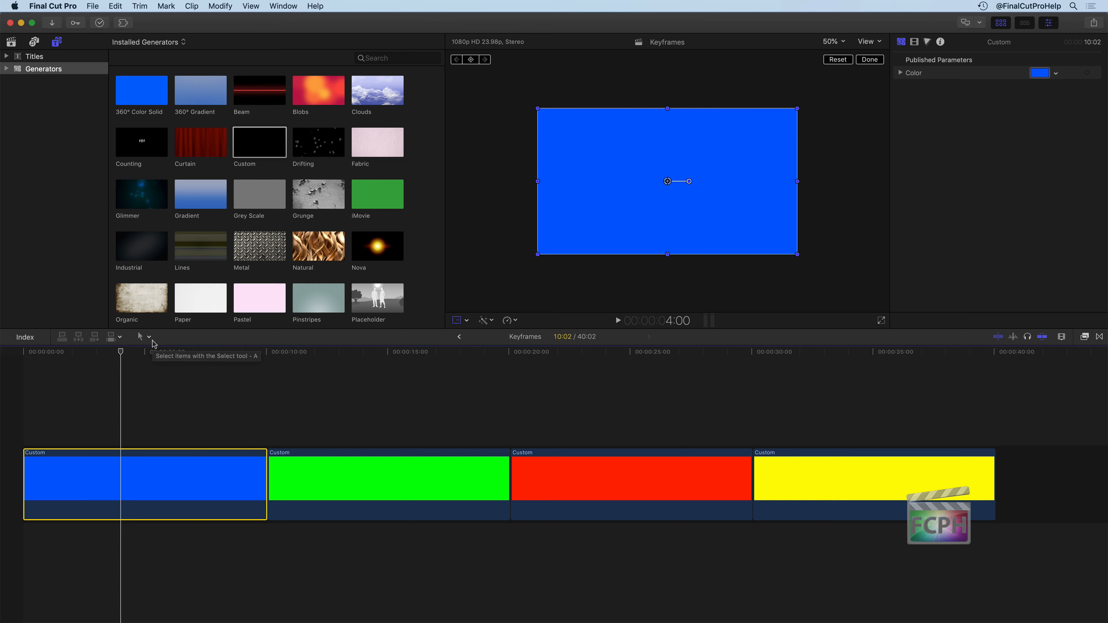
- At the start of the timeline, move the blue clip completely off-frame to the left and hide the browser
left_click_drag(131, 352, 170, 370)
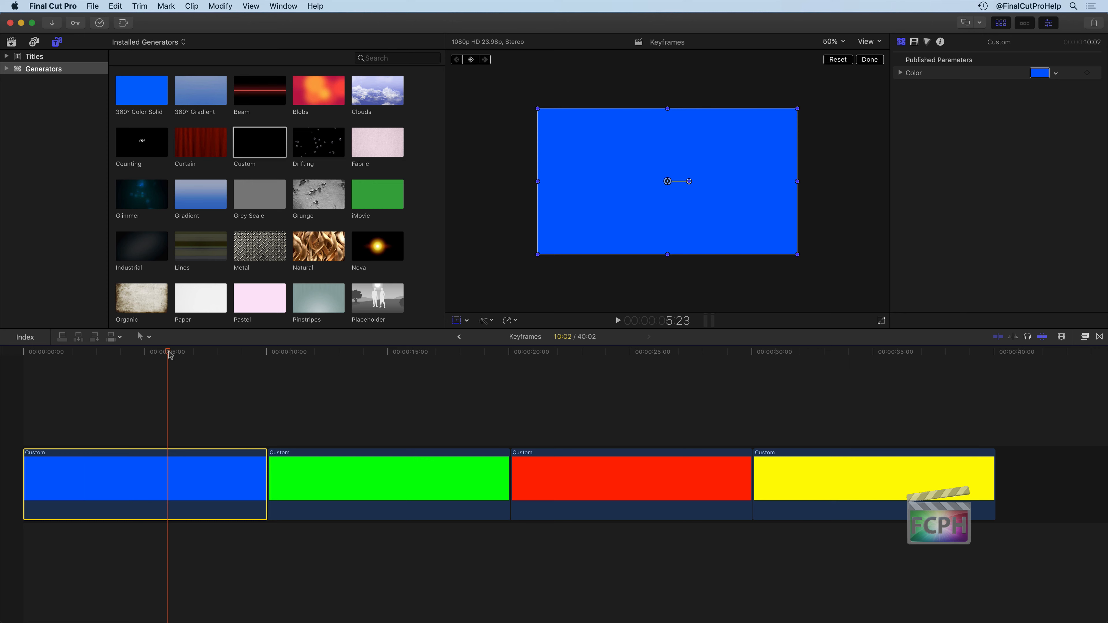
mouse_move(170, 355)
left_mouse_down()
mouse_move(32, 356)
mouse_move(24, 372)
left_mouse_up()
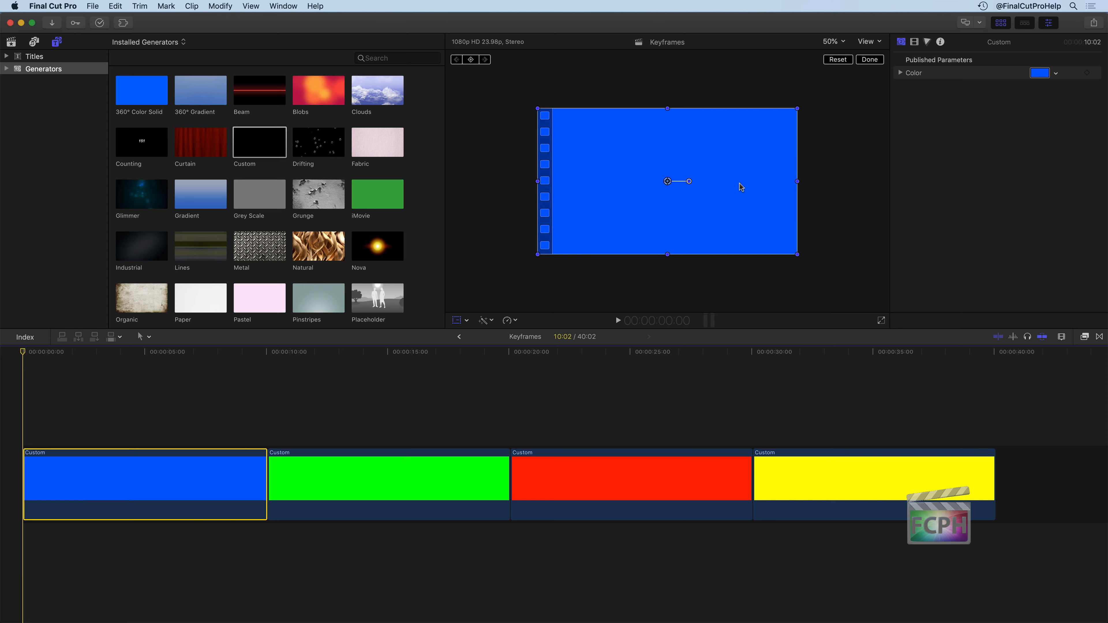
left_click_drag(765, 191, 498, 190)
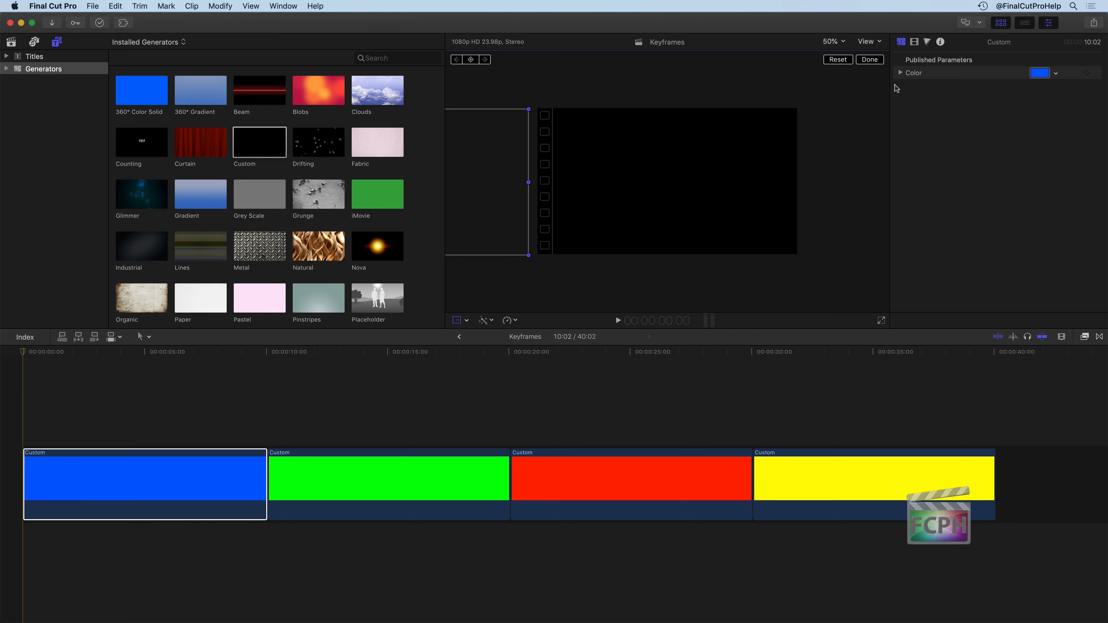
left_click(1001, 23)
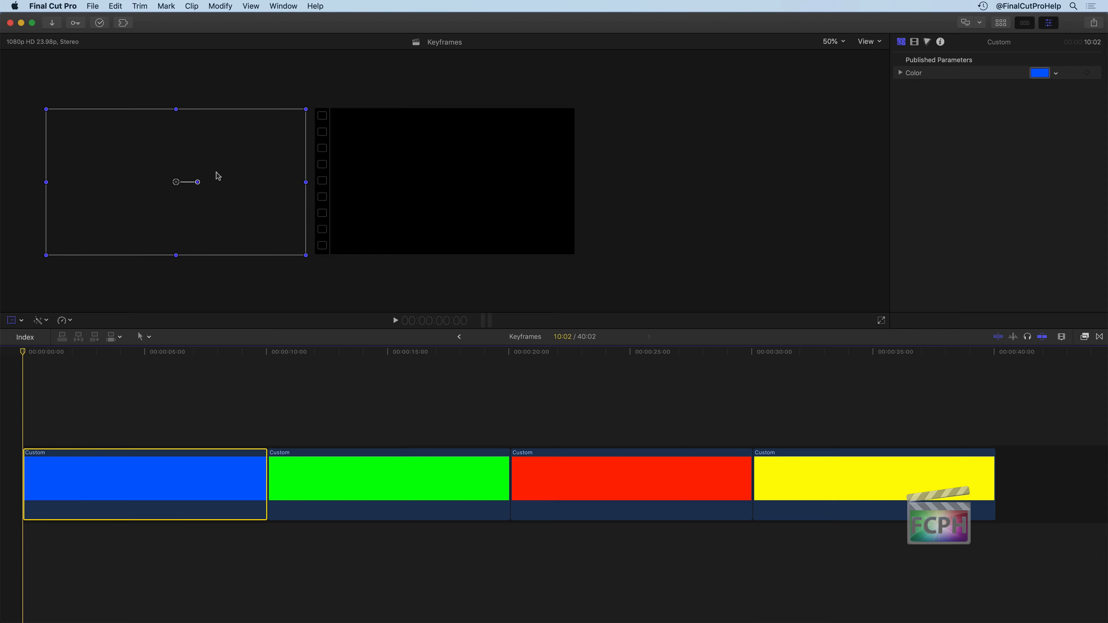
- Add a Transform keyframe for the off-frame blue clip at the start, and move the clip to the frame's center at 5:04
left_click_drag(217, 173, 215, 174)
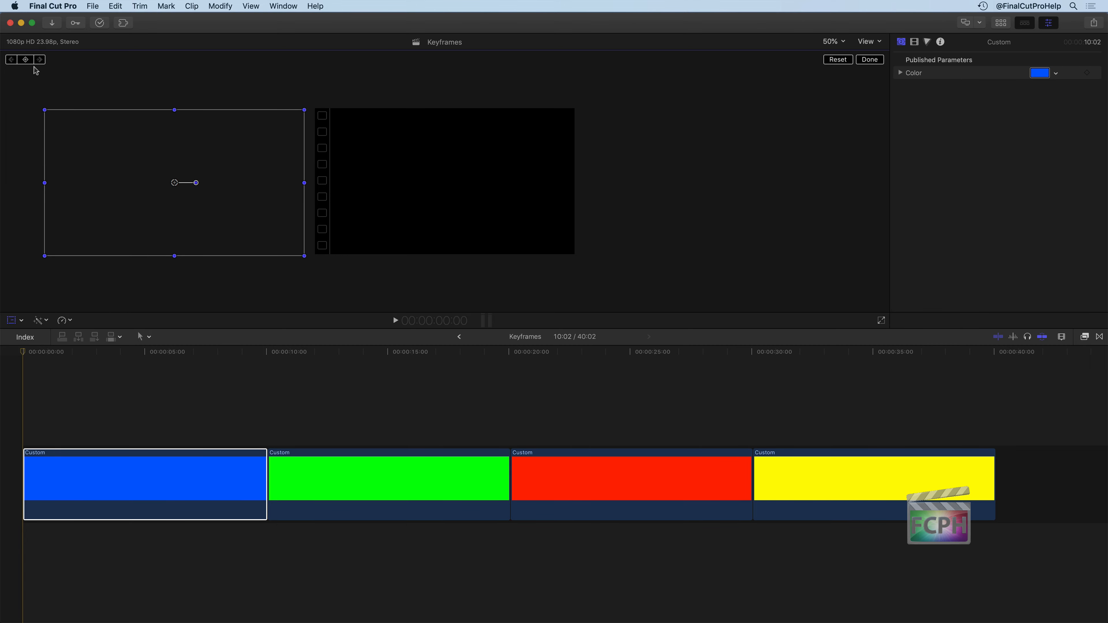
left_click(26, 60)
left_click_drag(27, 354, 122, 360)
left_click_drag(145, 358, 149, 358)
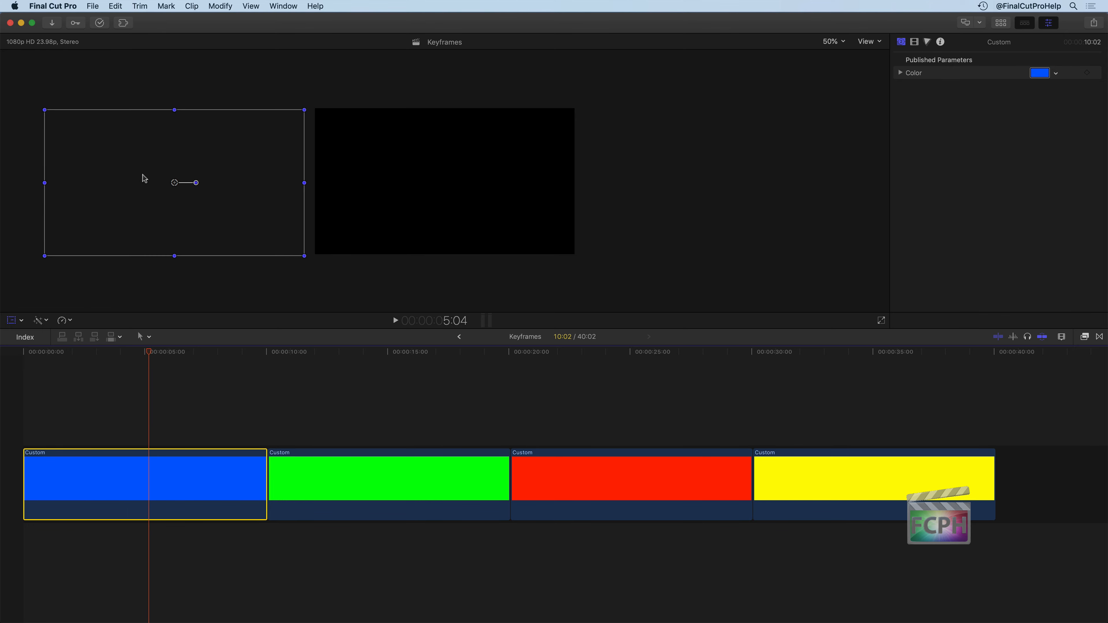
left_click_drag(117, 196, 382, 192)
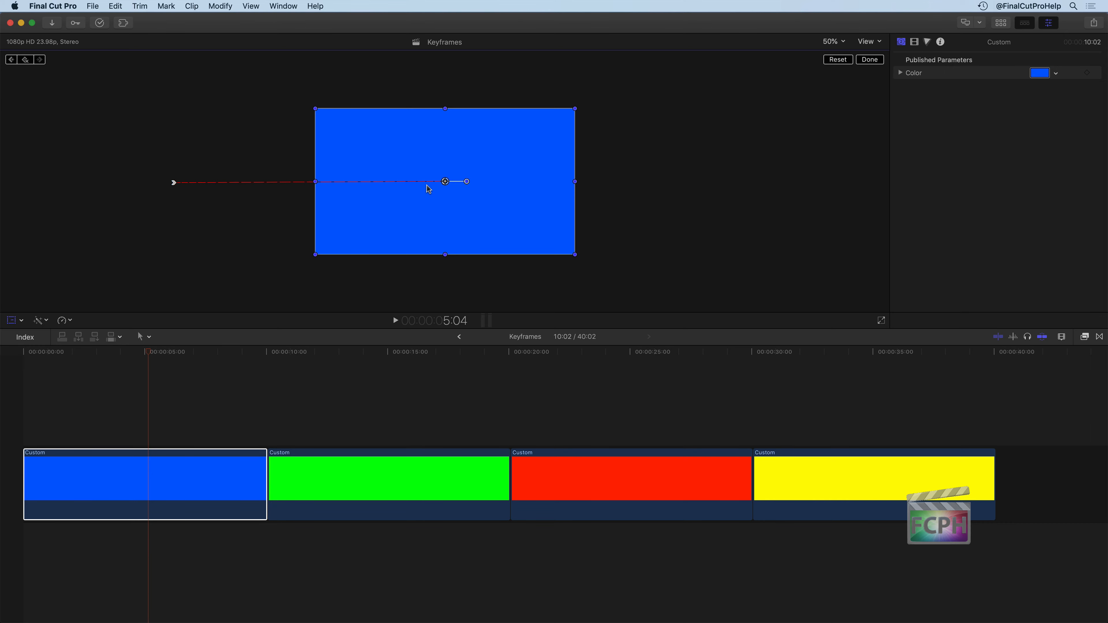
- Play the timeline from the start to preview the blue clip sliding into the frame
left_click_drag(152, 354, 2, 356)
key("space")
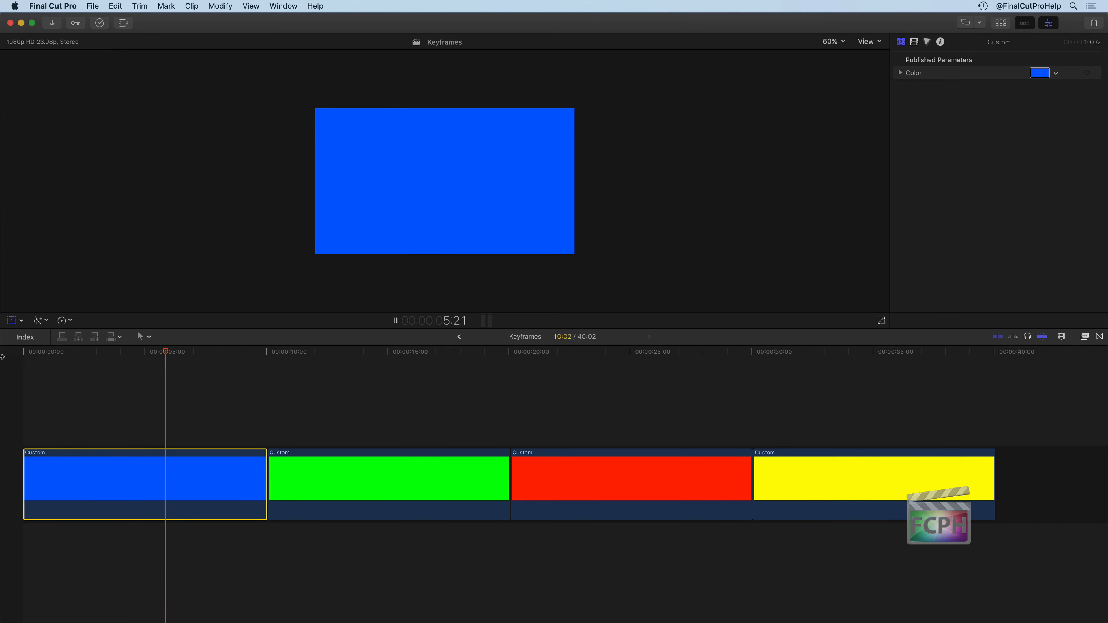
key("space")
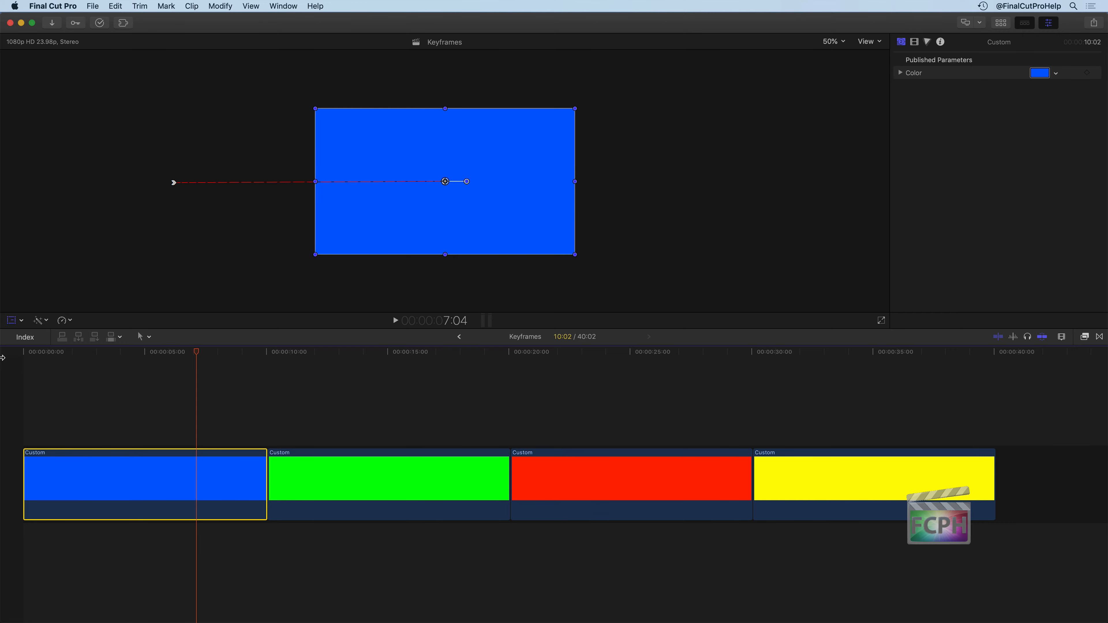
- Show the blue clip's video properties and step back through its Position keyframes to the start of the timeline
mouse_move(174, 350)
left_mouse_down()
mouse_move(27, 351)
mouse_move(168, 361)
left_mouse_up()
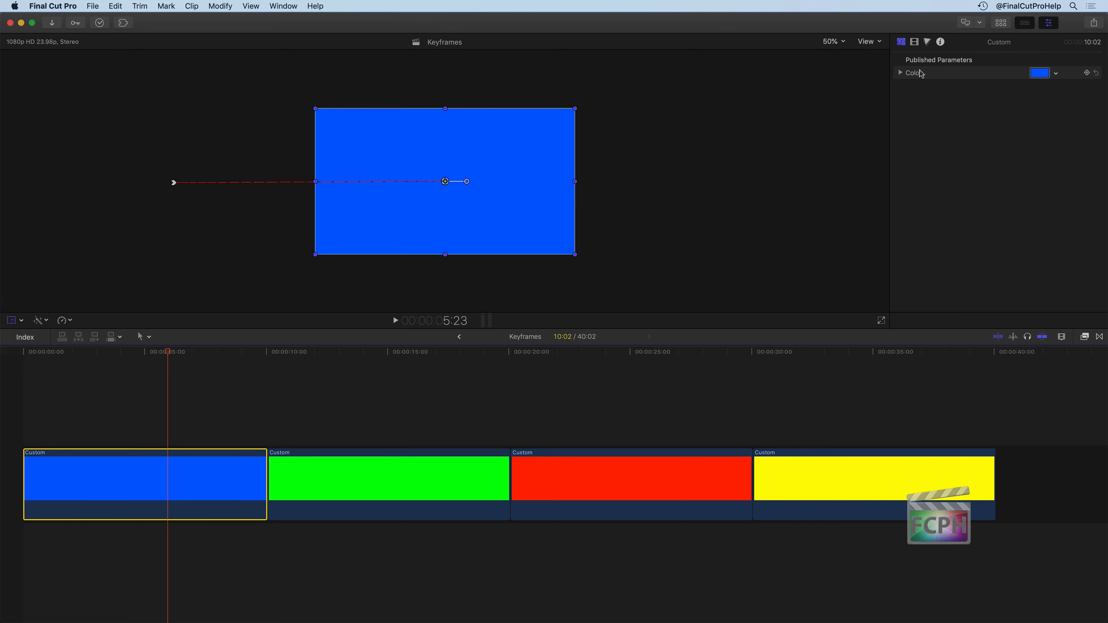
left_click(914, 42)
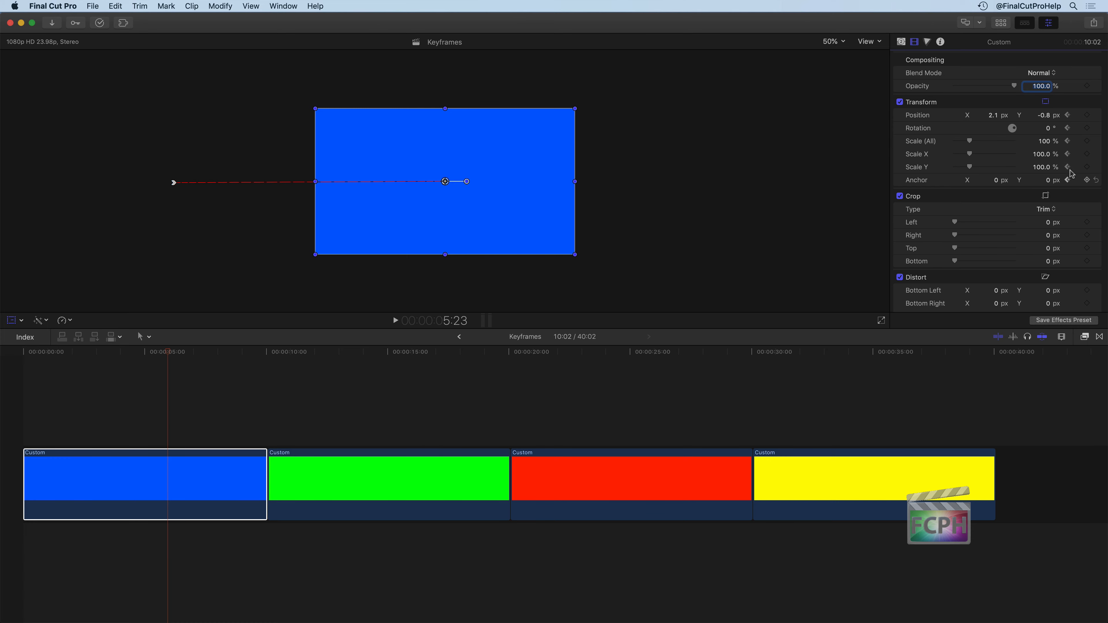
left_click(1068, 116)
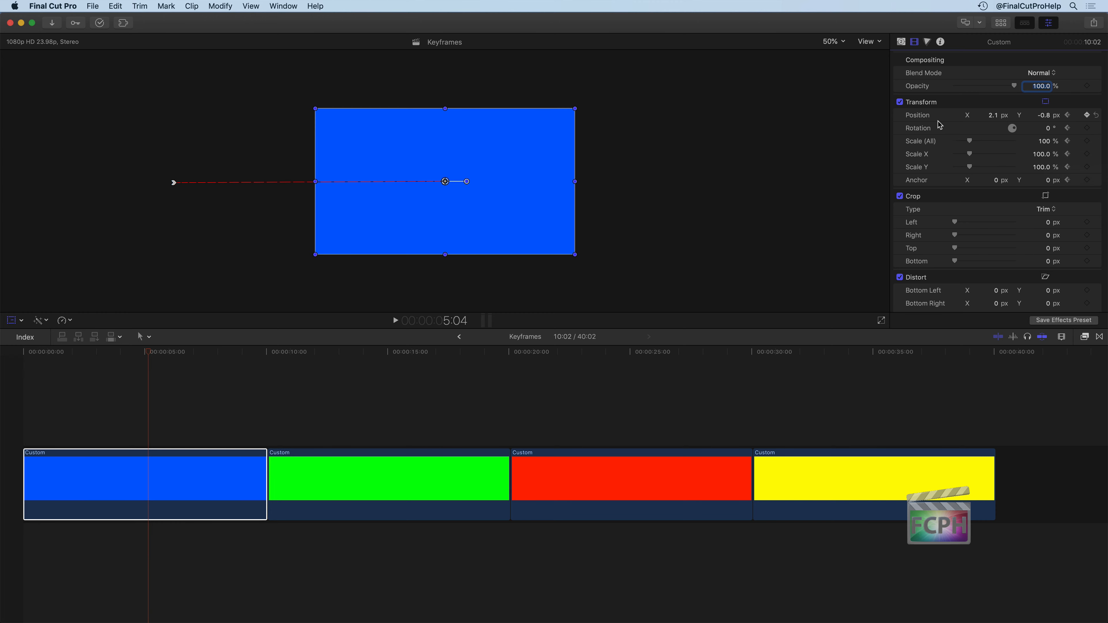
left_click(1067, 115)
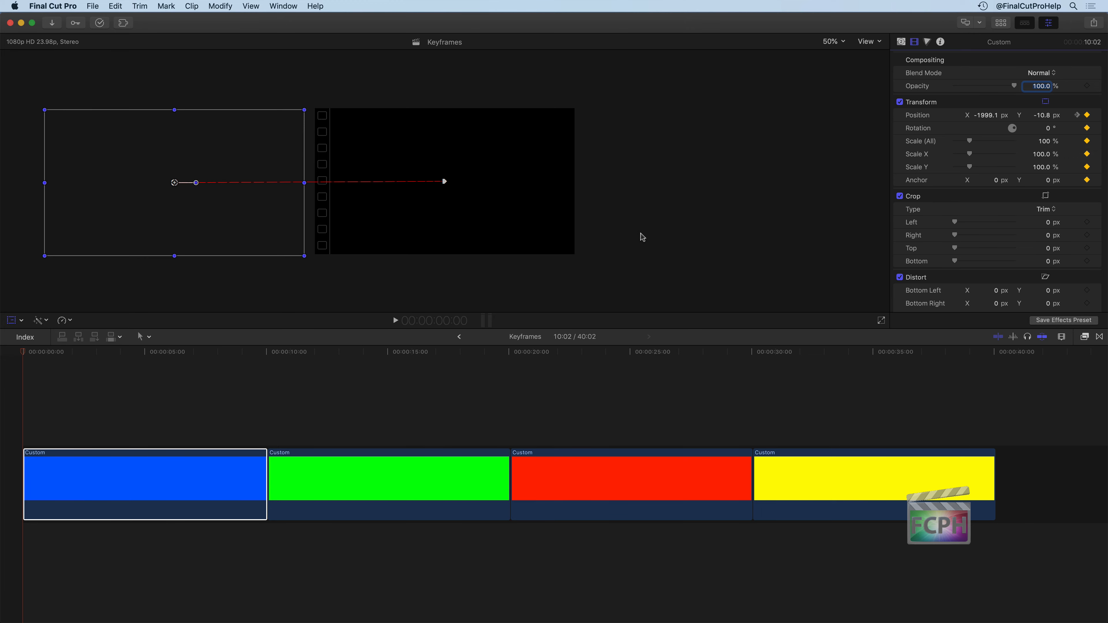
- Show the blue clip's video animation in the timeline and limit its Transform track to Position
left_click(235, 452)
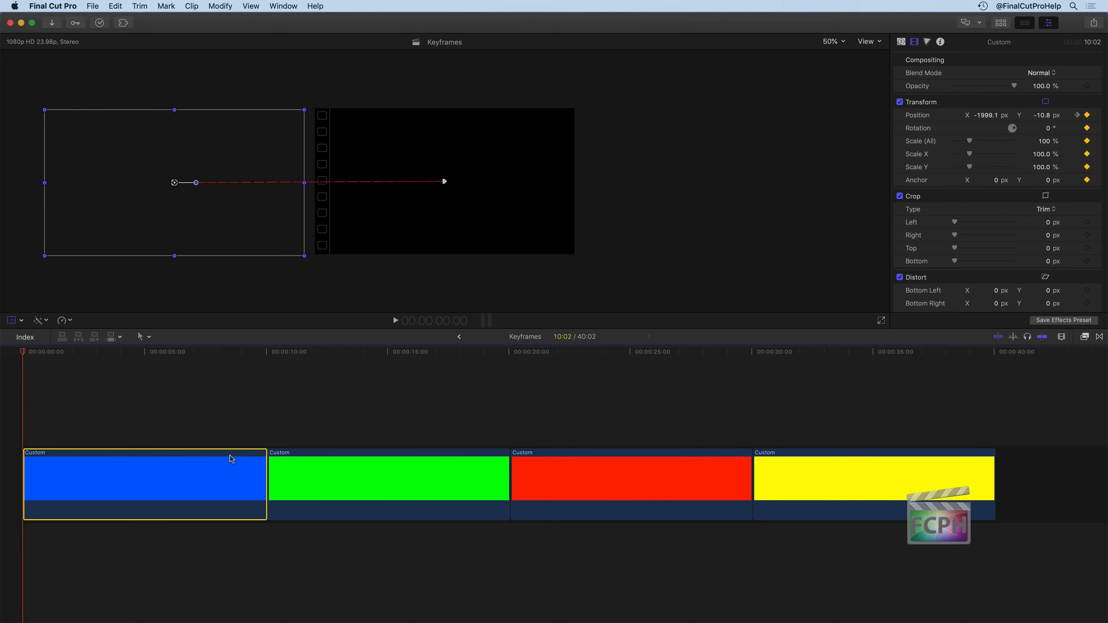
right_click(95, 475)
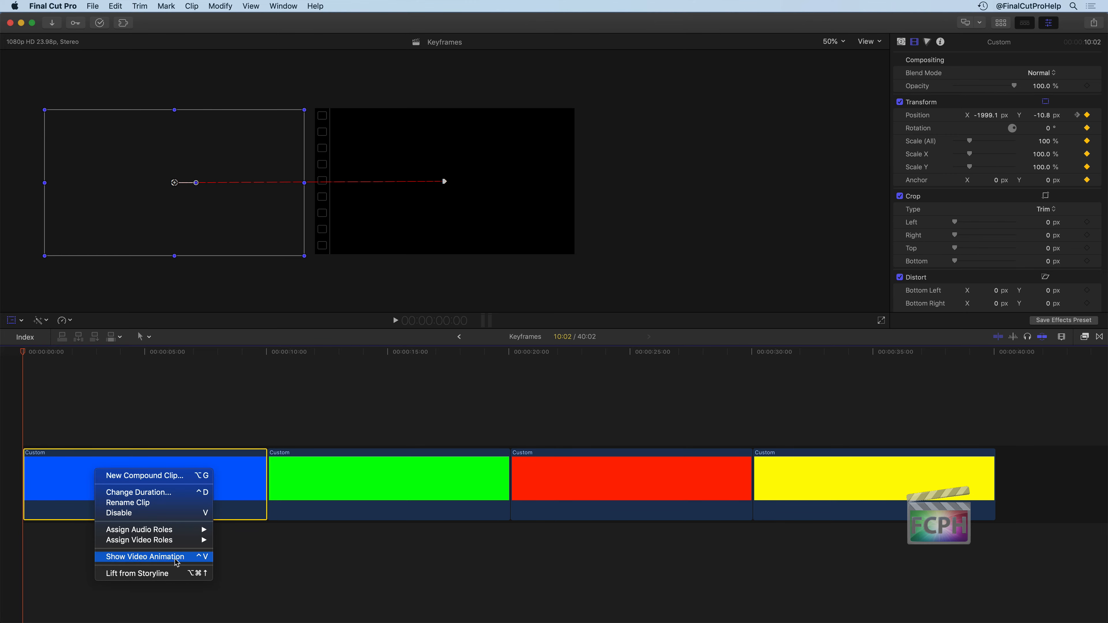
left_click(160, 557)
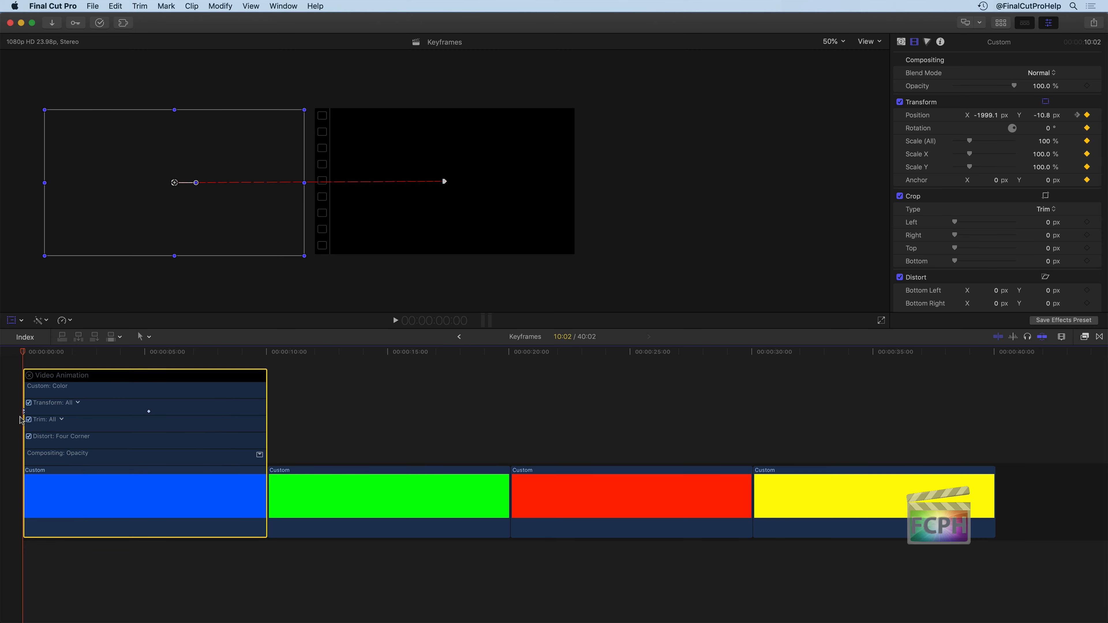
left_click(80, 410)
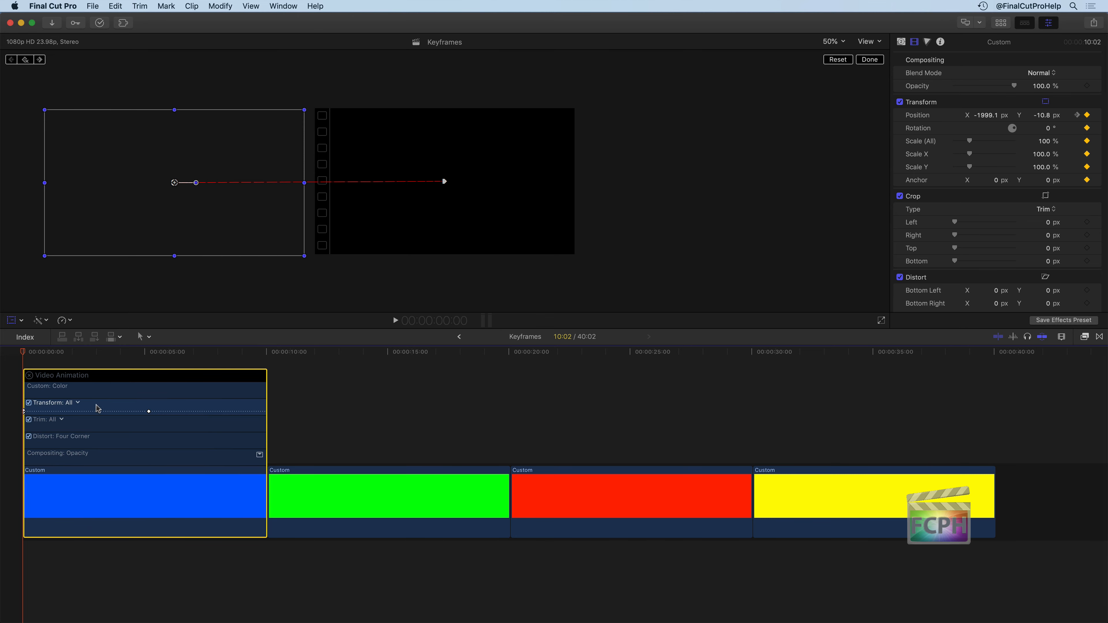
left_click(79, 404)
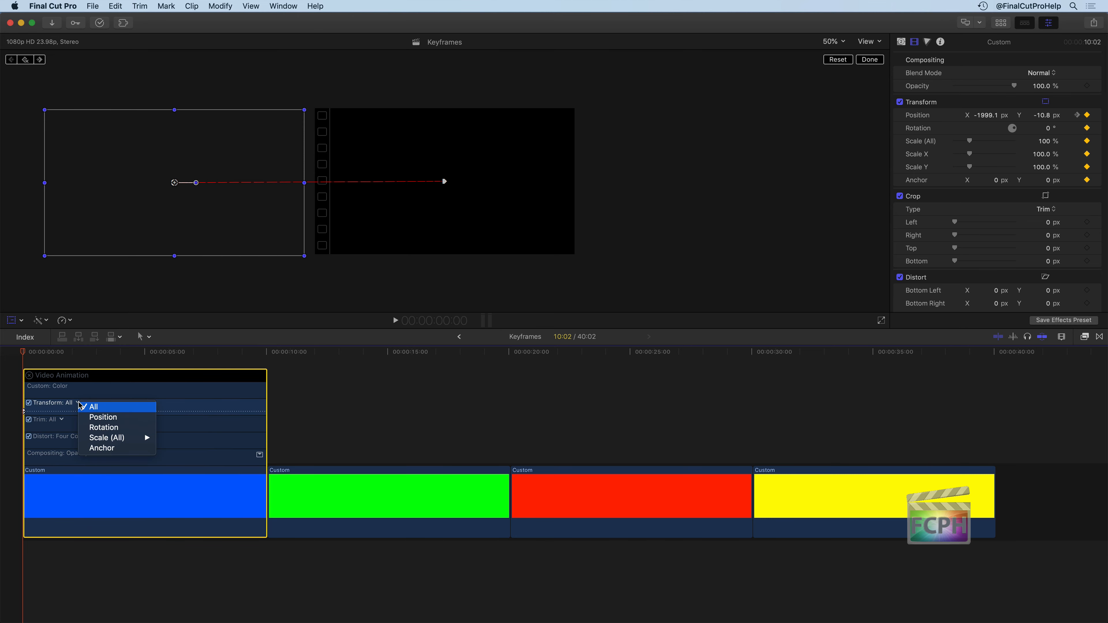
left_click(110, 418)
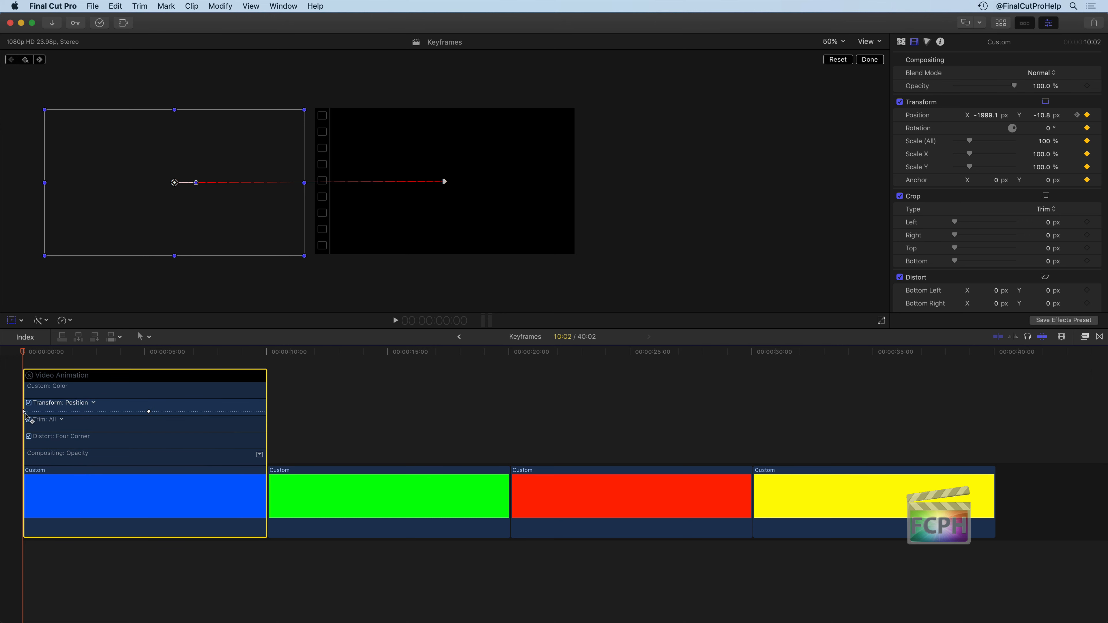
- Reselect the blue clip's Transform Position track and turn on Solo Animation to collapse the other animation tracks
left_click(297, 402)
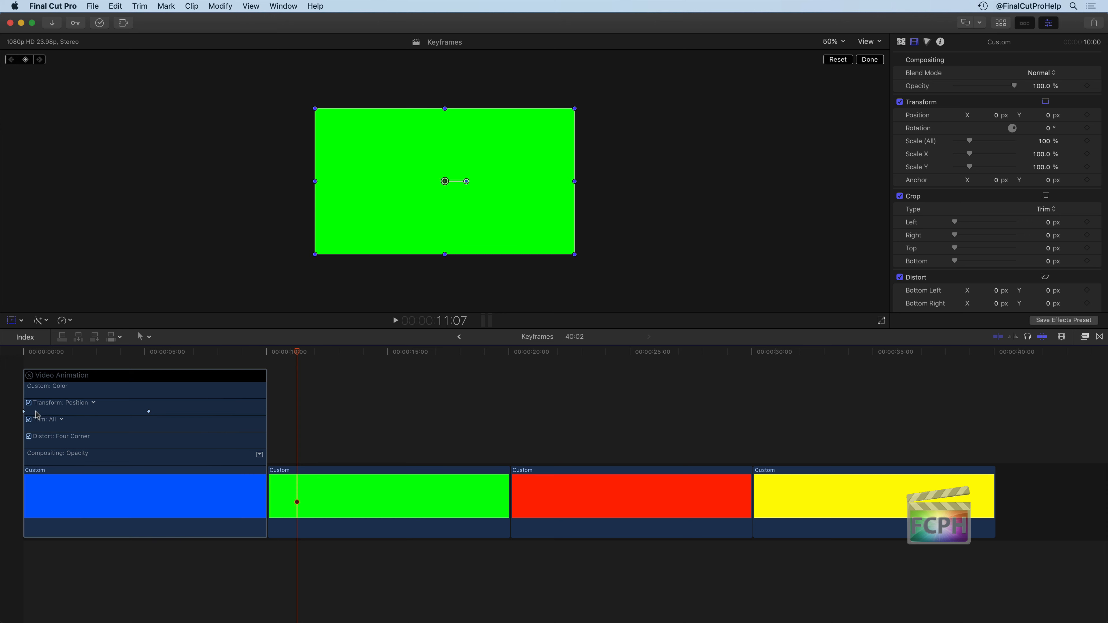
left_click(112, 412)
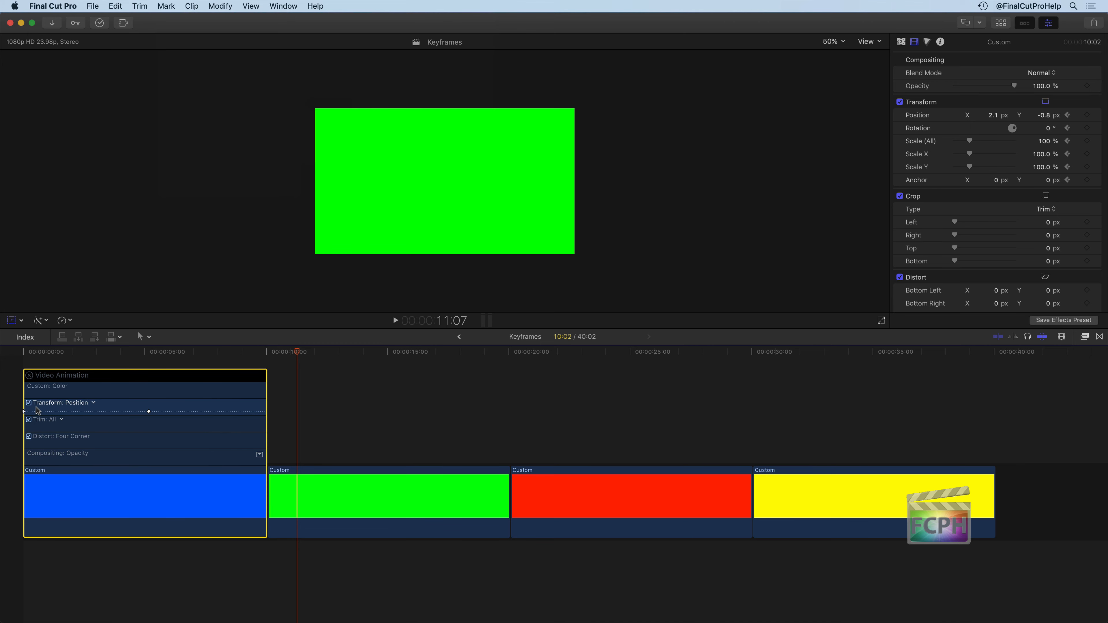
left_click(192, 6)
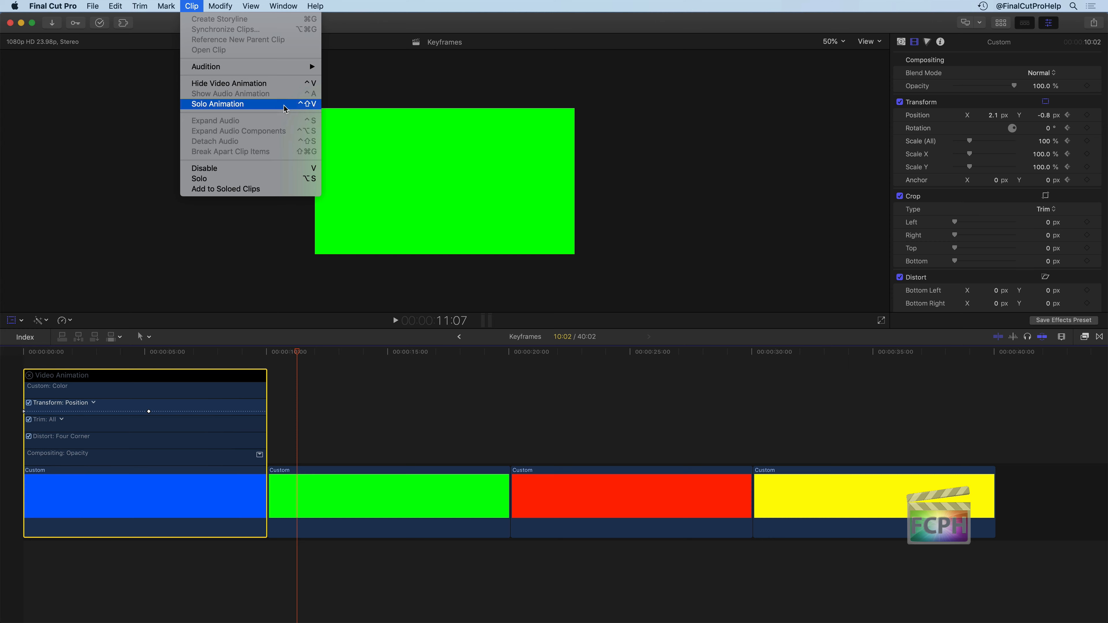
left_click(260, 105)
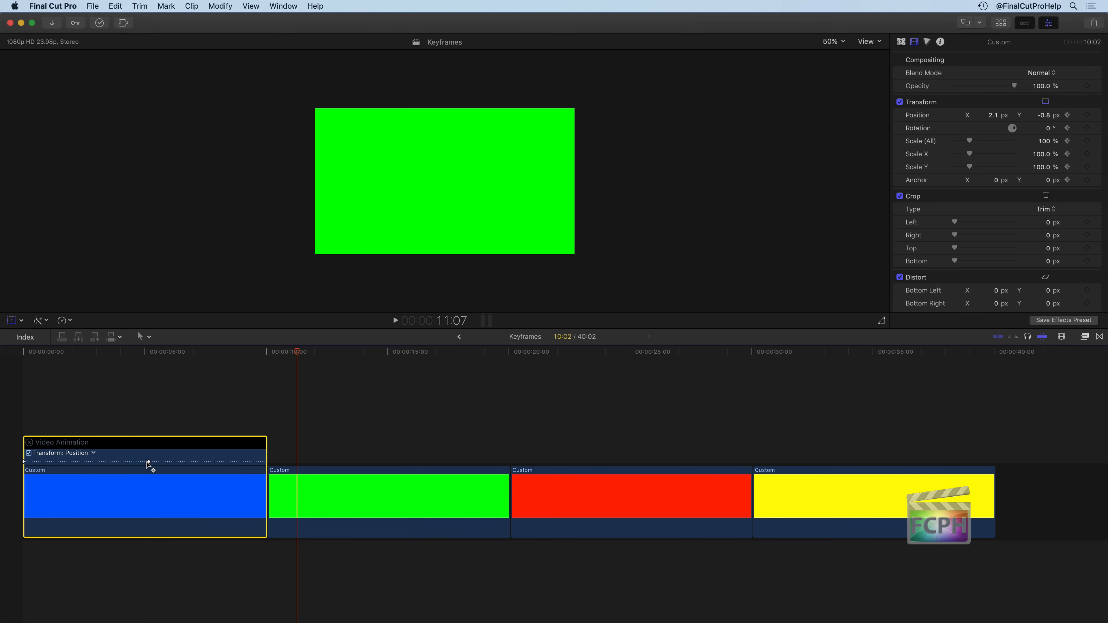
- Check the blue clip's position keyframe at 5:04 and replay the move from the start of the timeline
left_click_drag(182, 351, 148, 369)
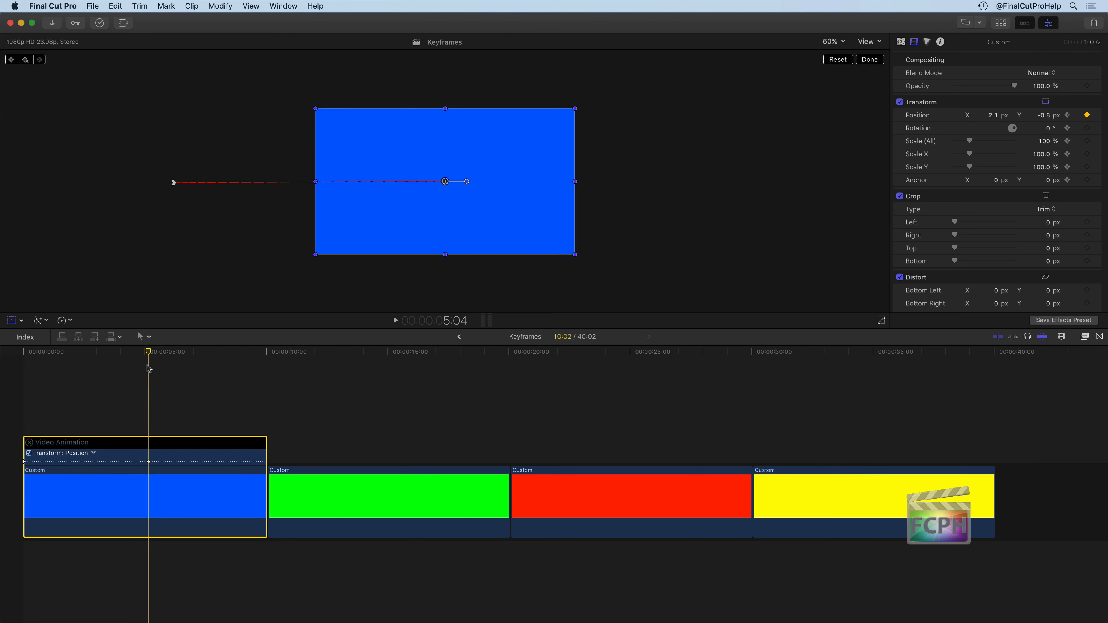
left_click_drag(148, 366, 9, 360)
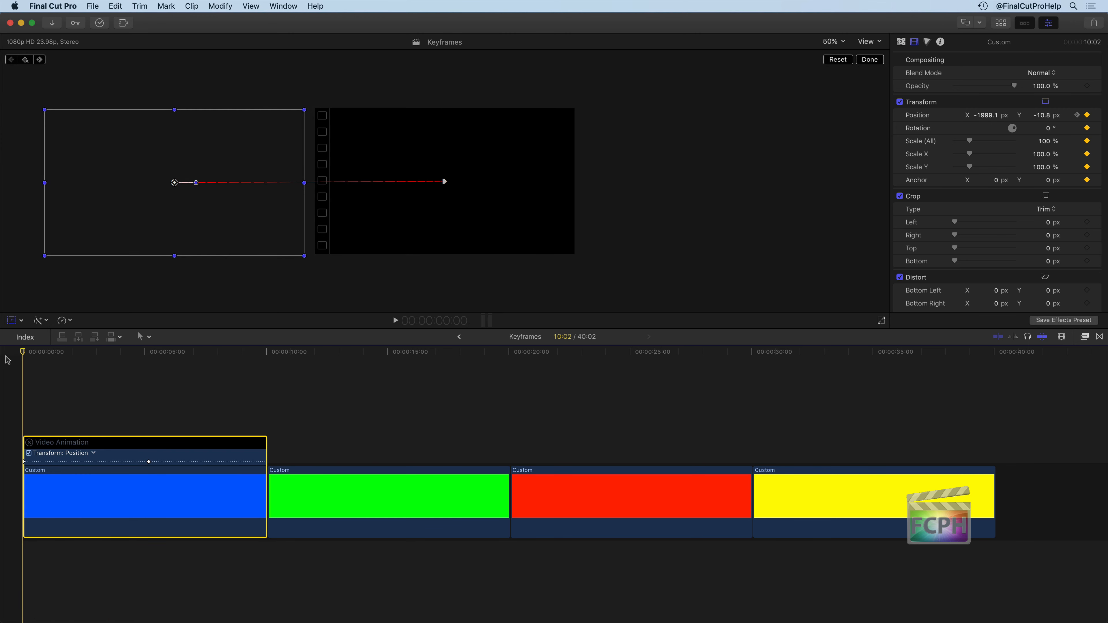
key("space")
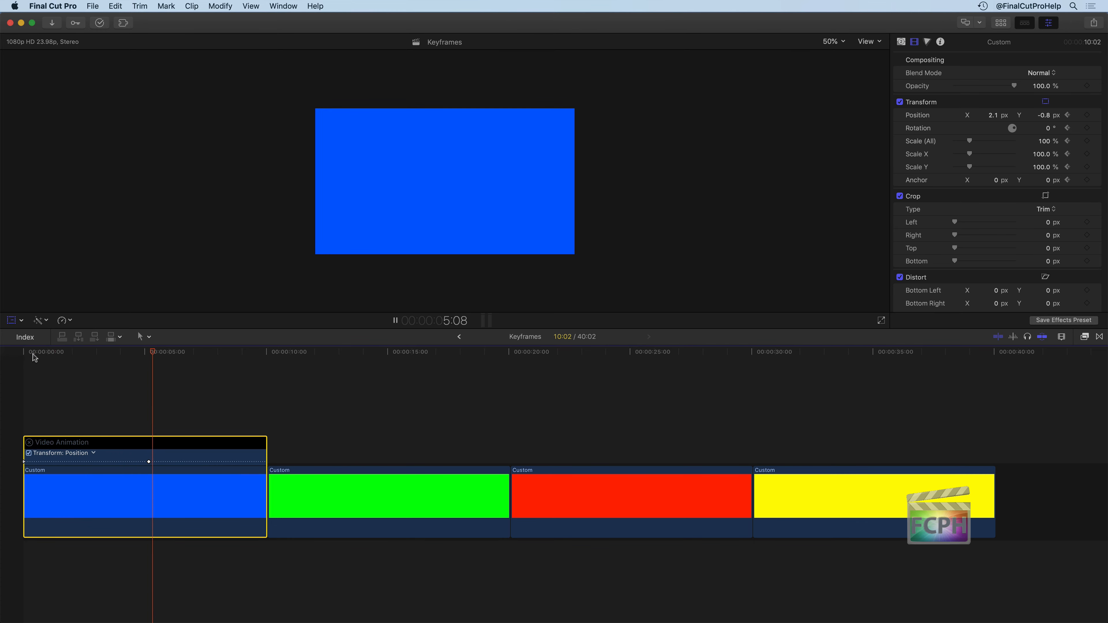
key("space")
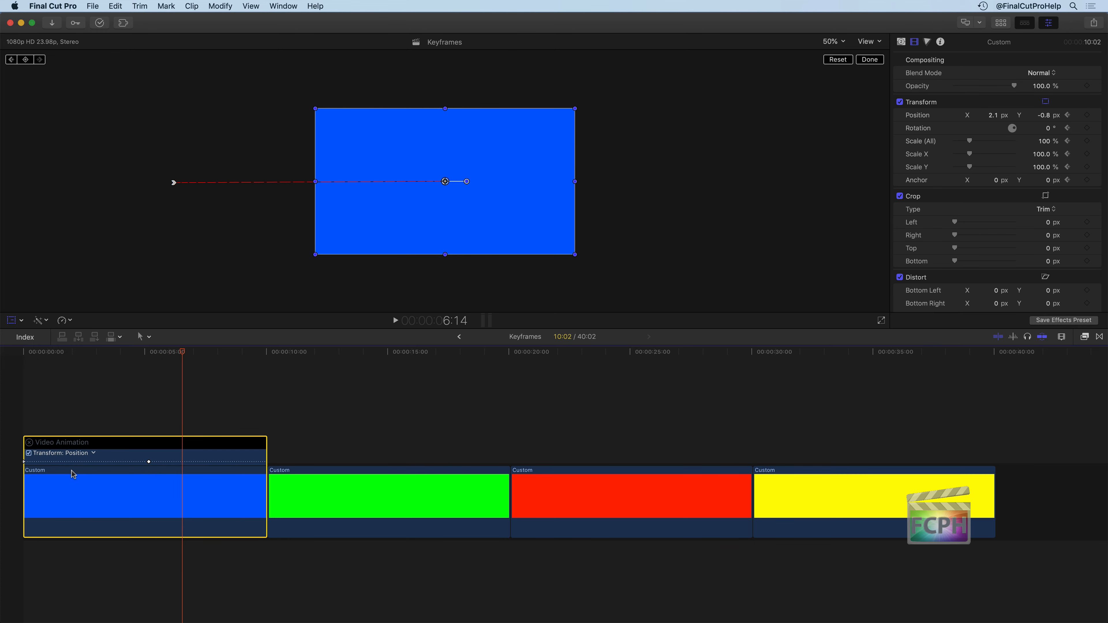
- Move the blue clip's second position keyframe earlier to about 2 seconds, previewing the faster move from the start along the way
left_click_drag(148, 462, 62, 462)
left_click_drag(82, 352, 2, 350)
key("space")
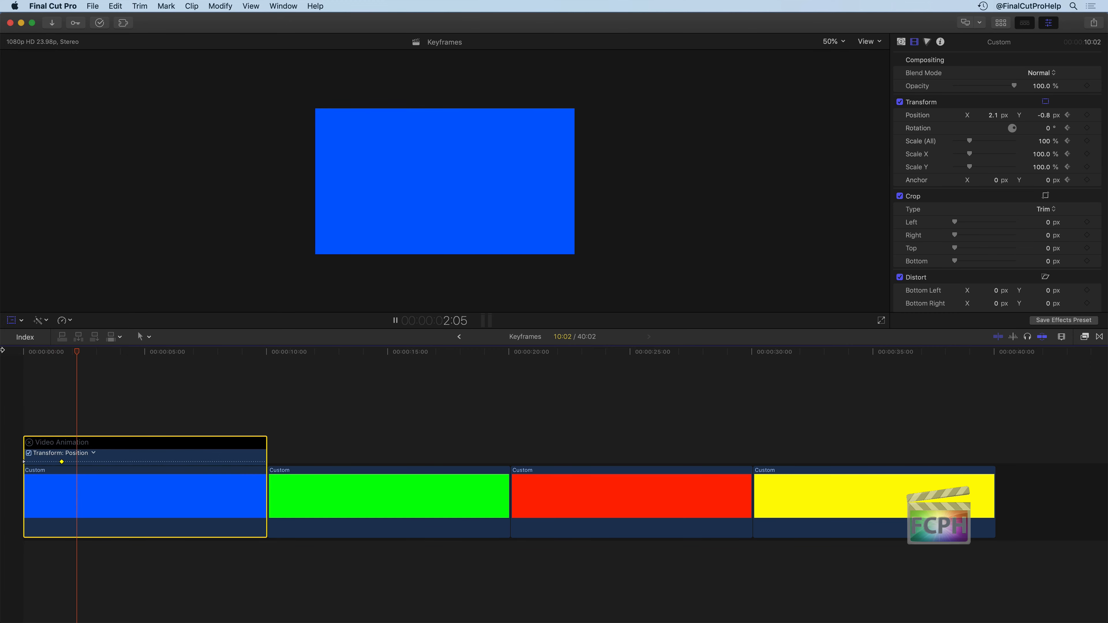
key("space")
mouse_move(62, 462)
left_mouse_down()
mouse_move(109, 462)
mouse_move(76, 462)
left_mouse_up()
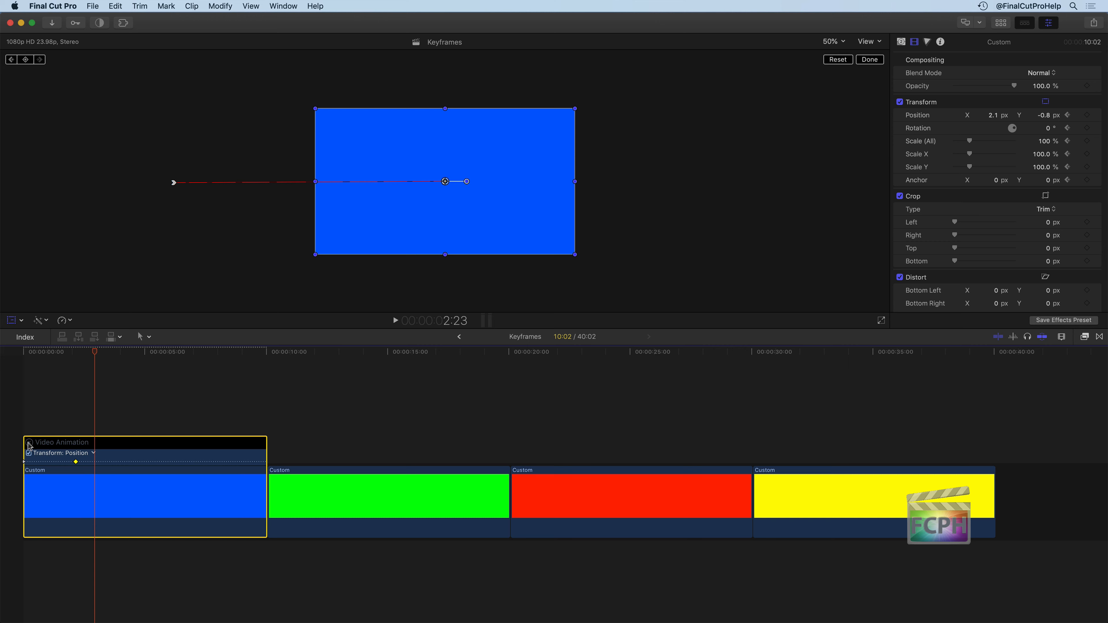
- Close the blue clip's video animation, and reopen it with the track showing Transform Position
left_click(29, 443)
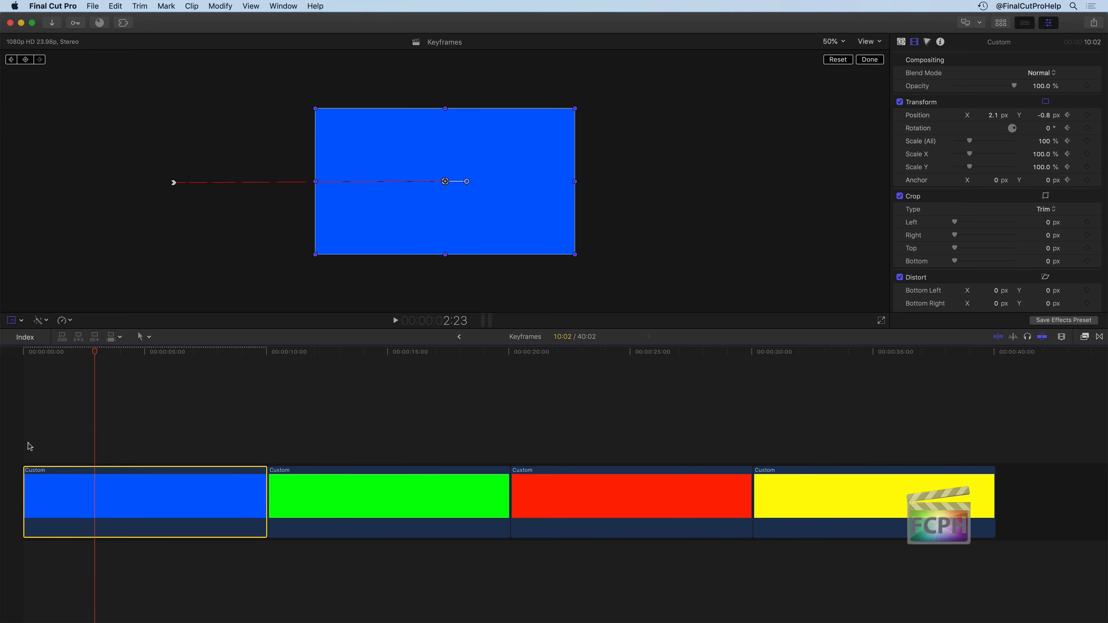
left_click_drag(95, 354, 150, 367)
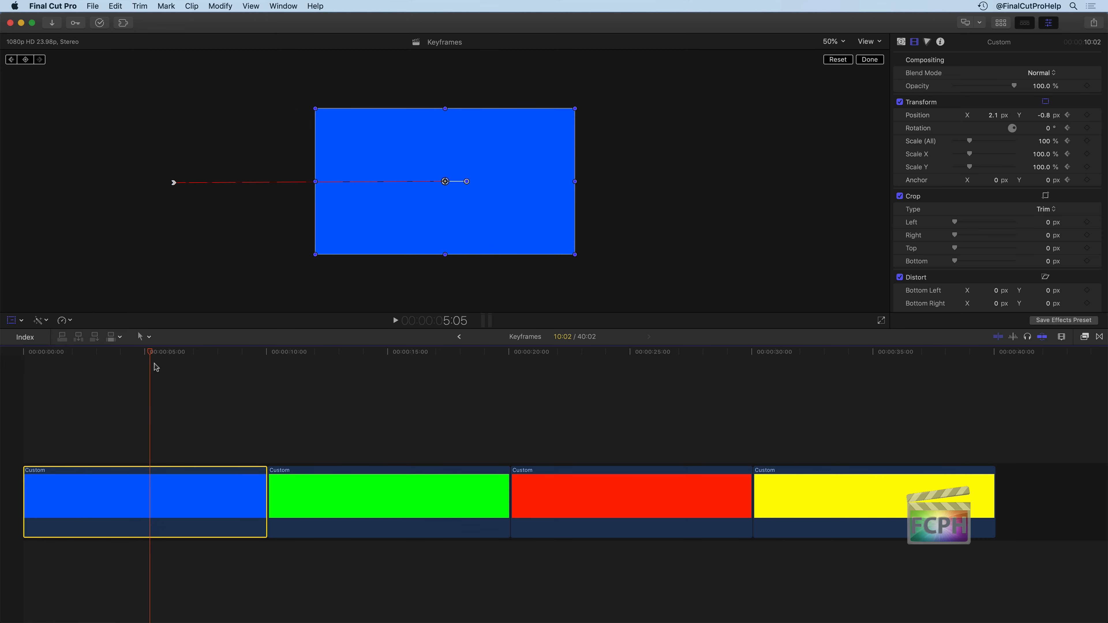
right_click(104, 511)
left_click(163, 576)
left_click(94, 454)
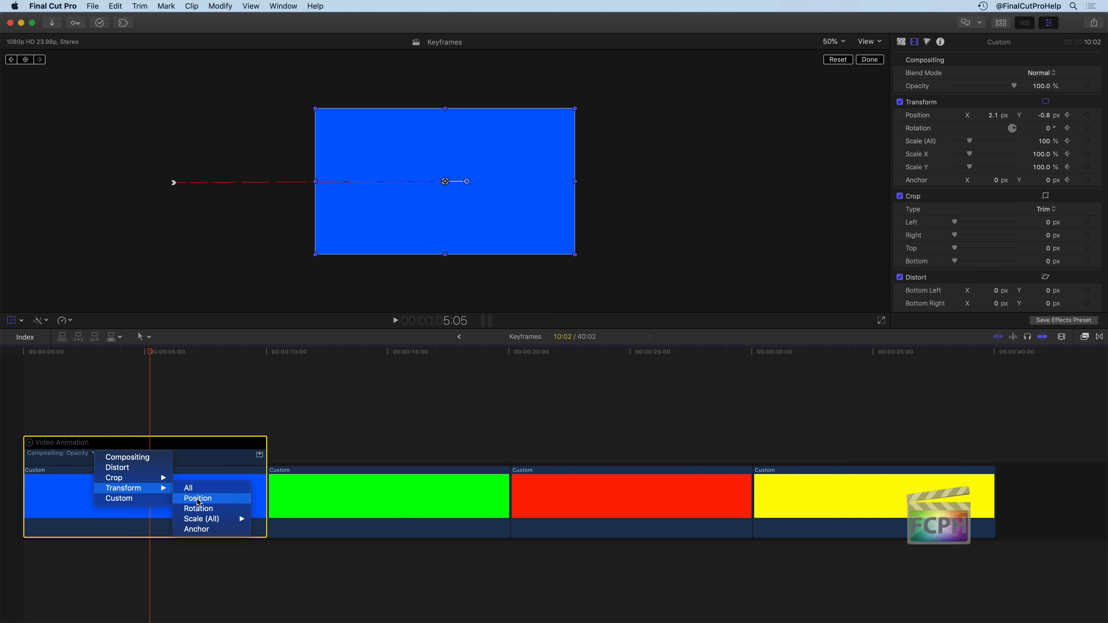
left_click(197, 498)
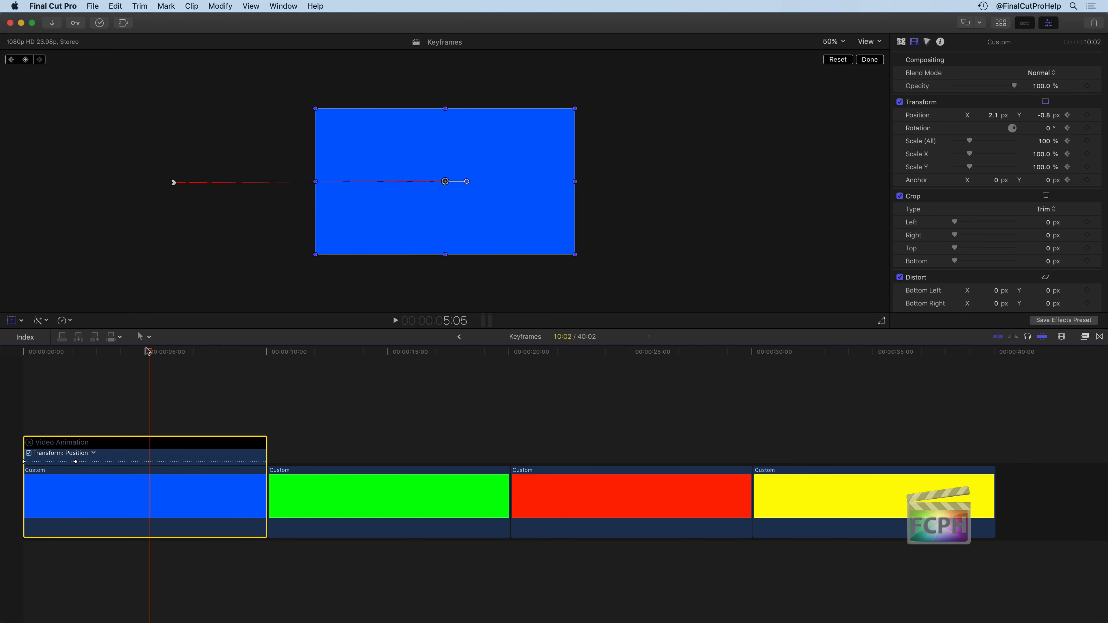
- Move the blue clip's second position keyframe later to about 4.5 seconds and place the playhead at 1:02
left_click_drag(148, 352, 90, 353)
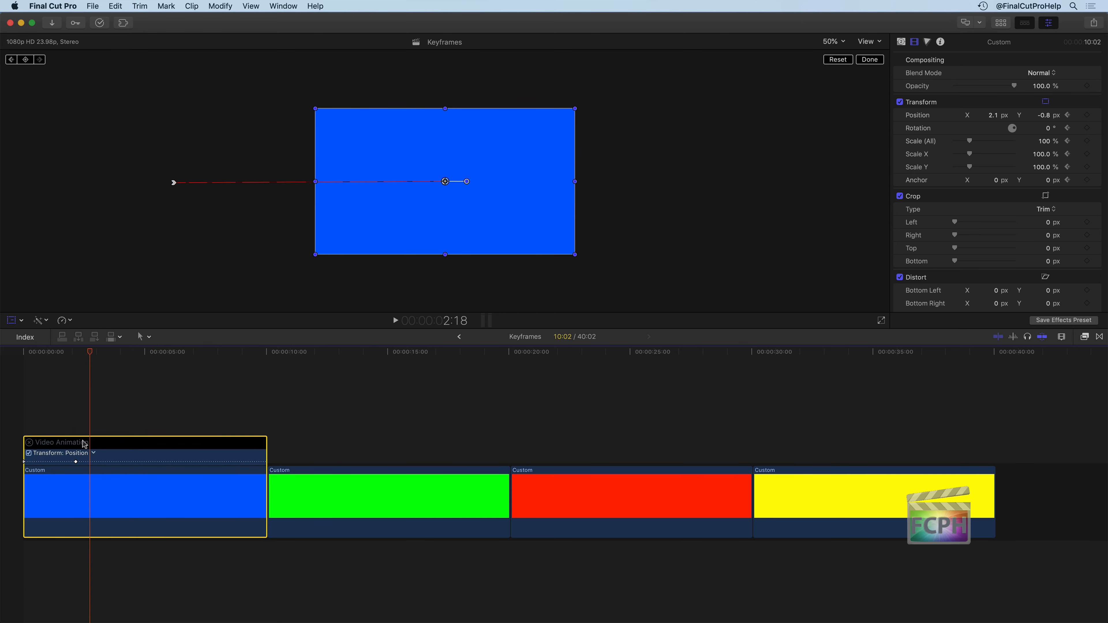
left_click_drag(76, 462, 135, 462)
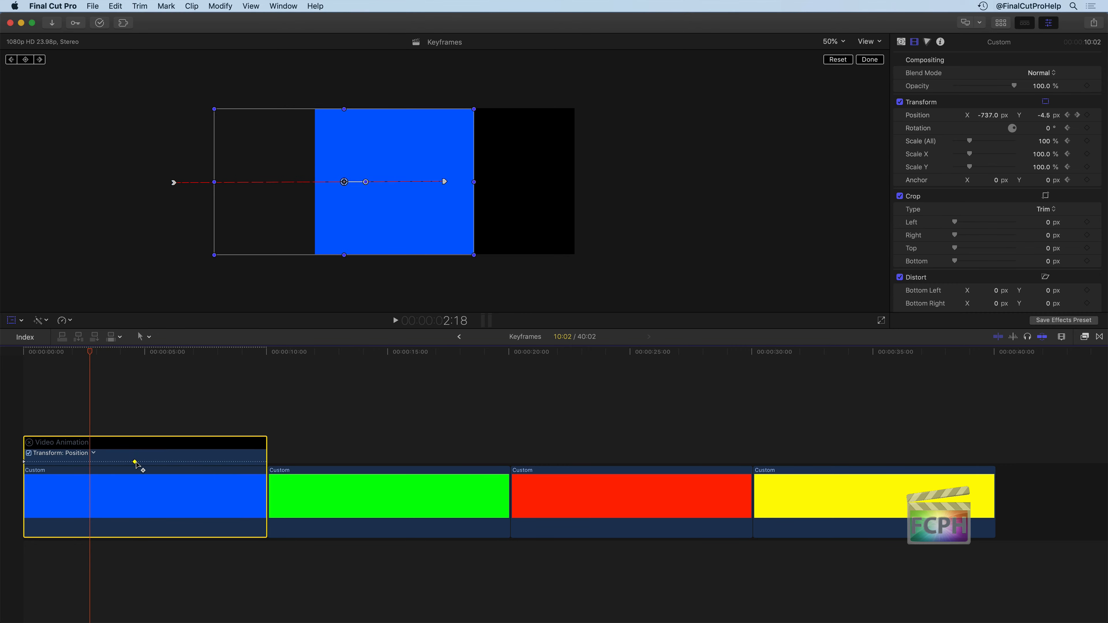
left_click_drag(83, 353, 49, 356)
- Switch the blue clip's animation track to Transform Rotation and return the playhead to the start of the timeline
left_click(94, 453)
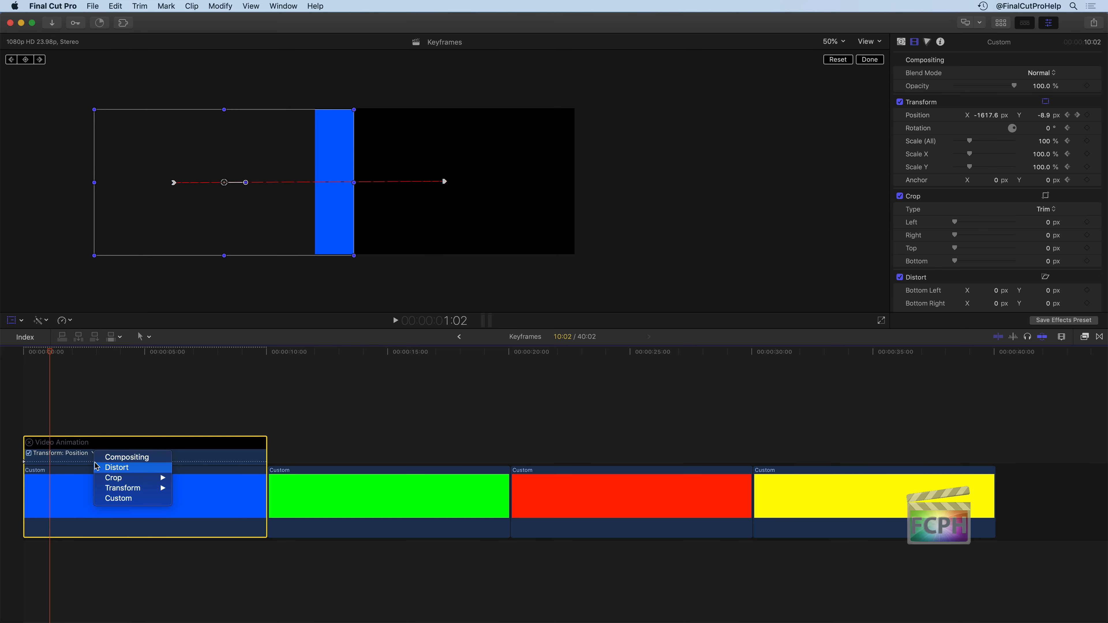
mouse_move(161, 488)
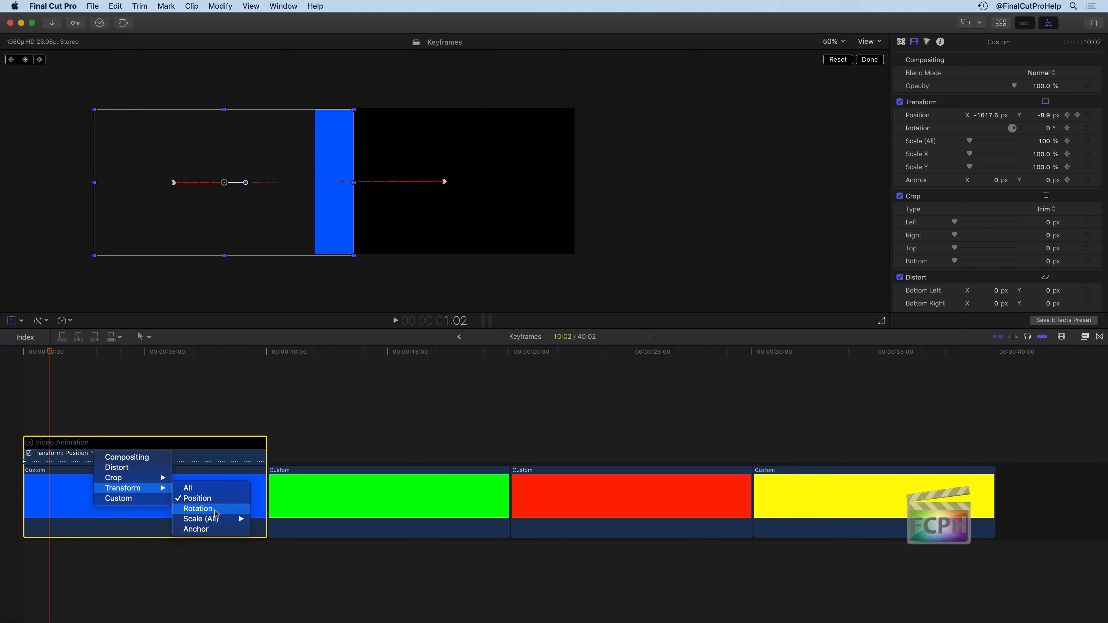
left_click(199, 509)
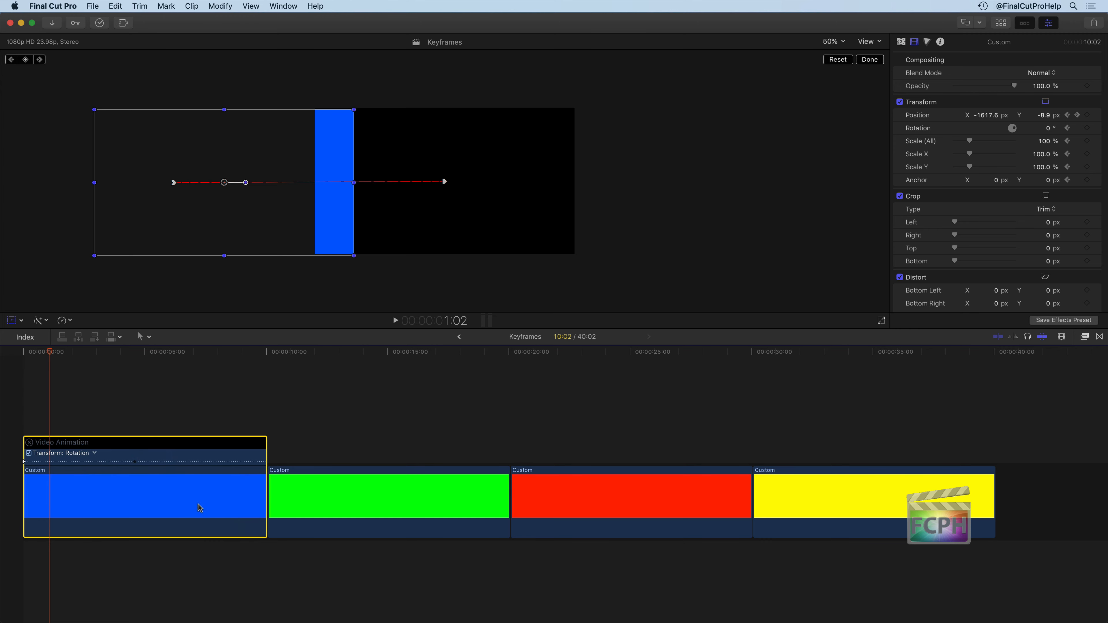
left_click_drag(51, 351, 16, 358)
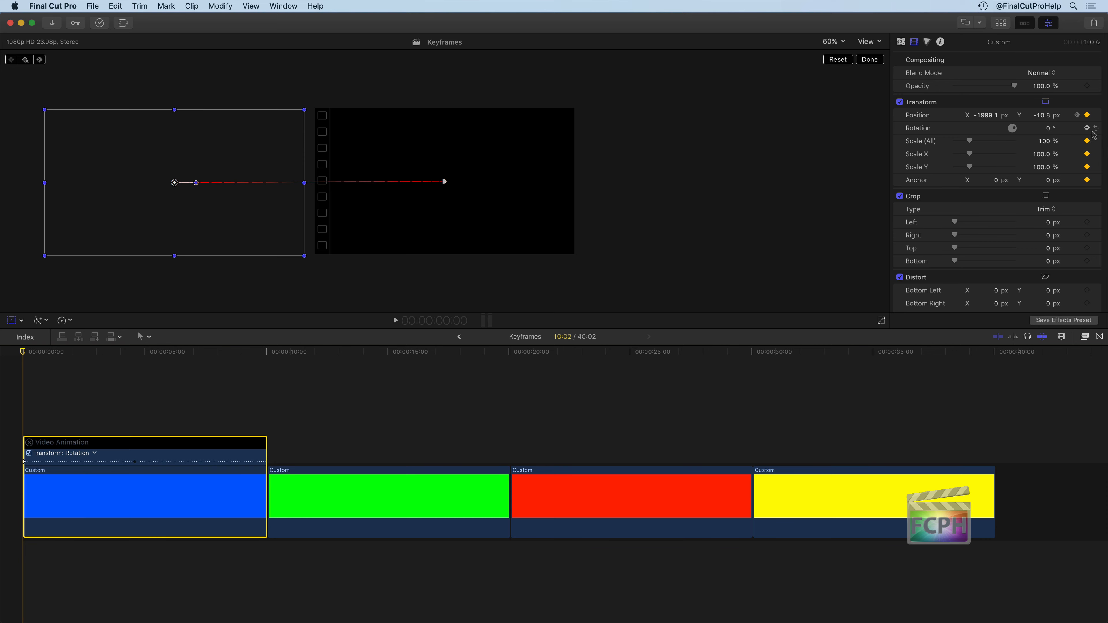
- Add a Rotation keyframe to the blue clip at 7:09 and set its rotation to 1080°
left_click_drag(25, 356, 202, 360)
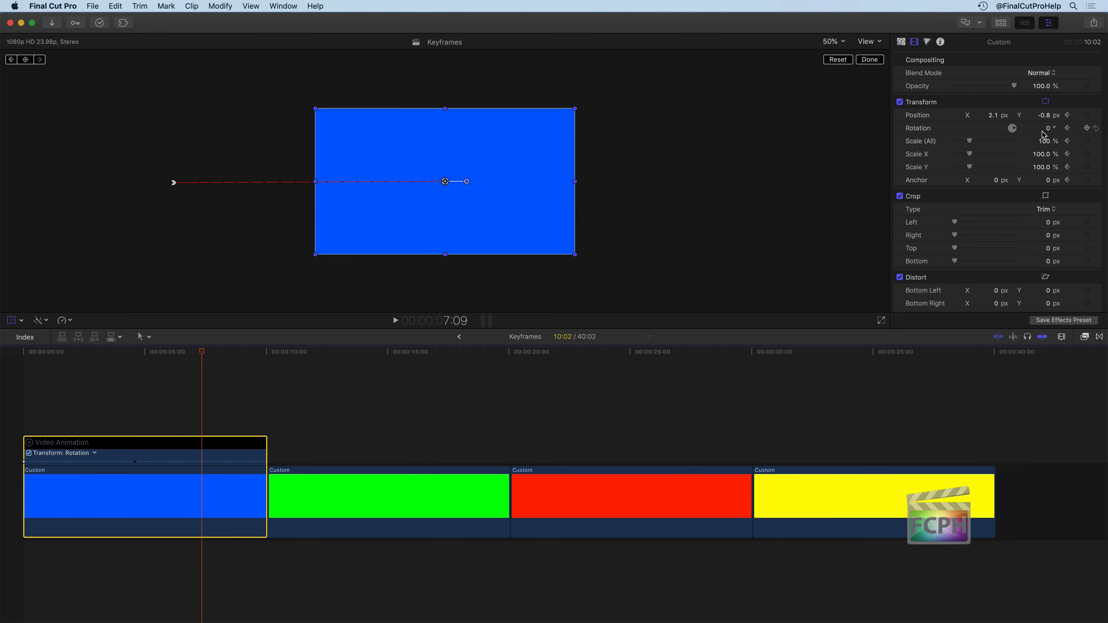
left_click(1086, 128)
left_click_drag(1047, 128, 1047, 1)
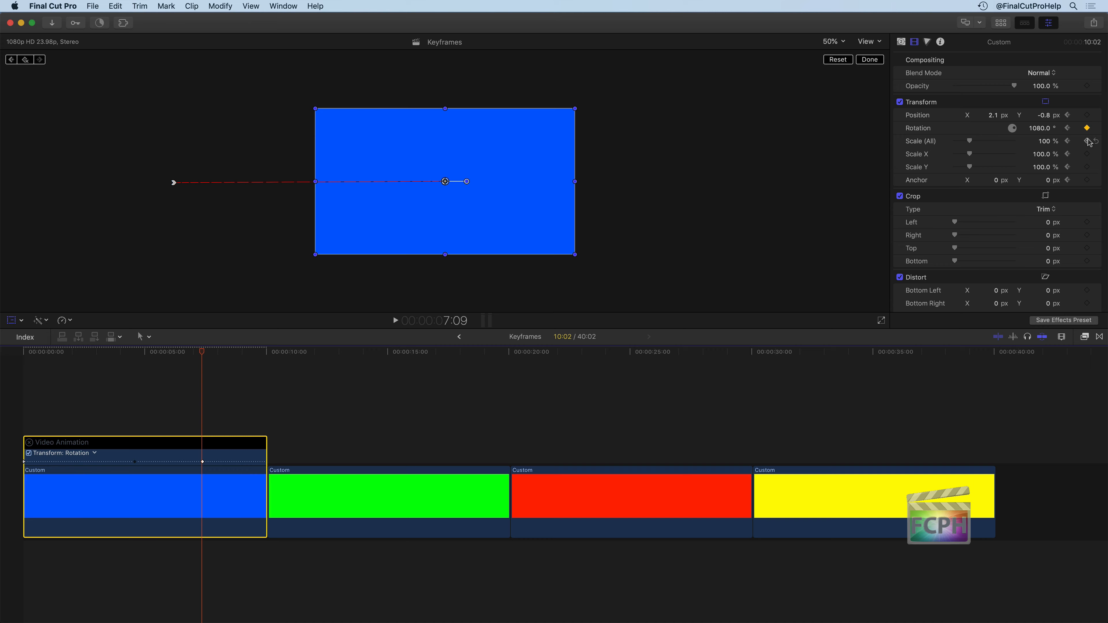
- Play the blue clip's rotation from the start of the timeline, and park the playhead at 7:22
left_click_drag(201, 357, 8, 365)
key("space")
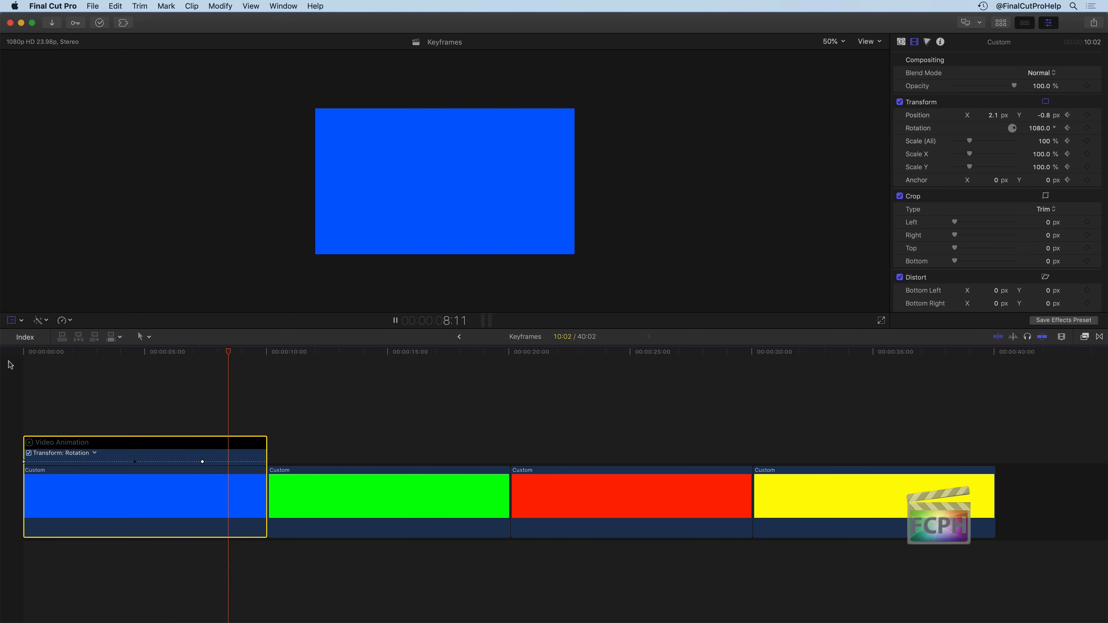
key("space")
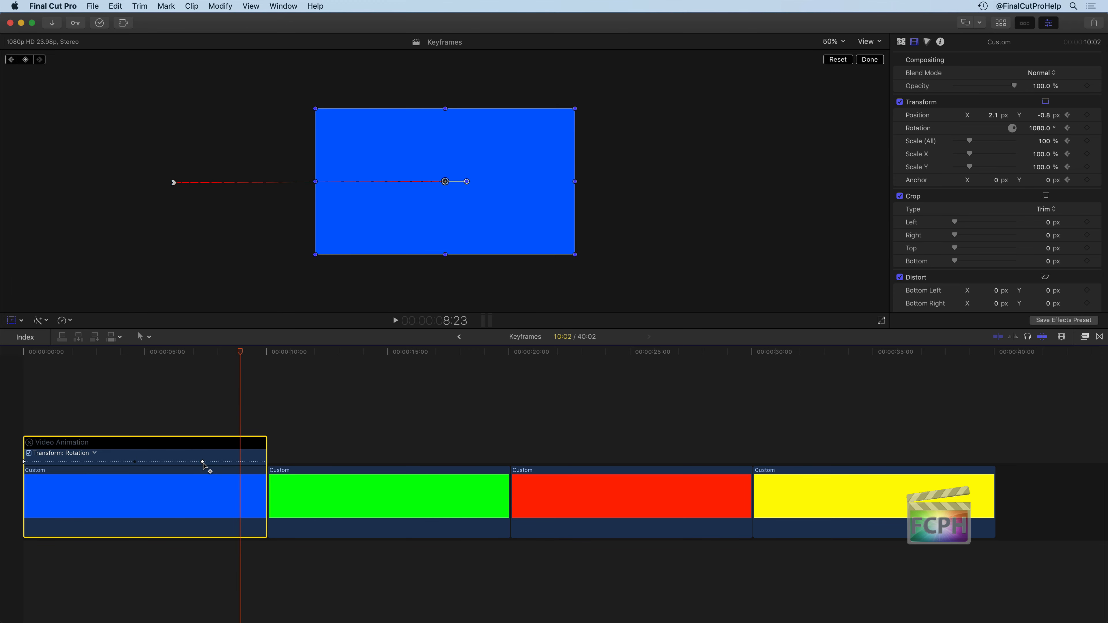
left_click_drag(243, 355, 211, 358)
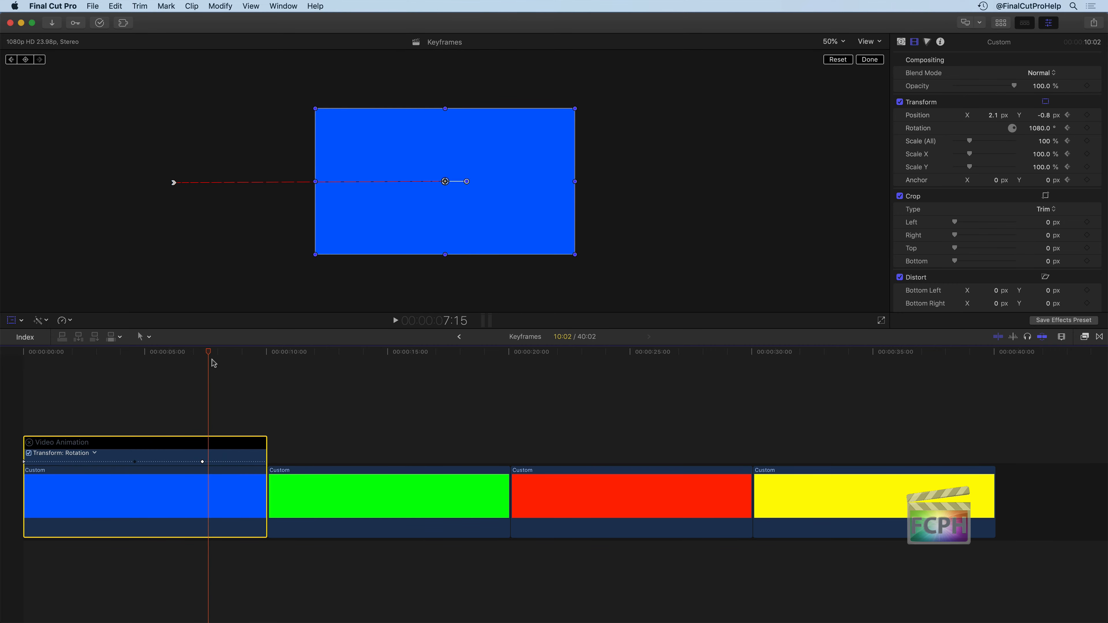
left_click(215, 371)
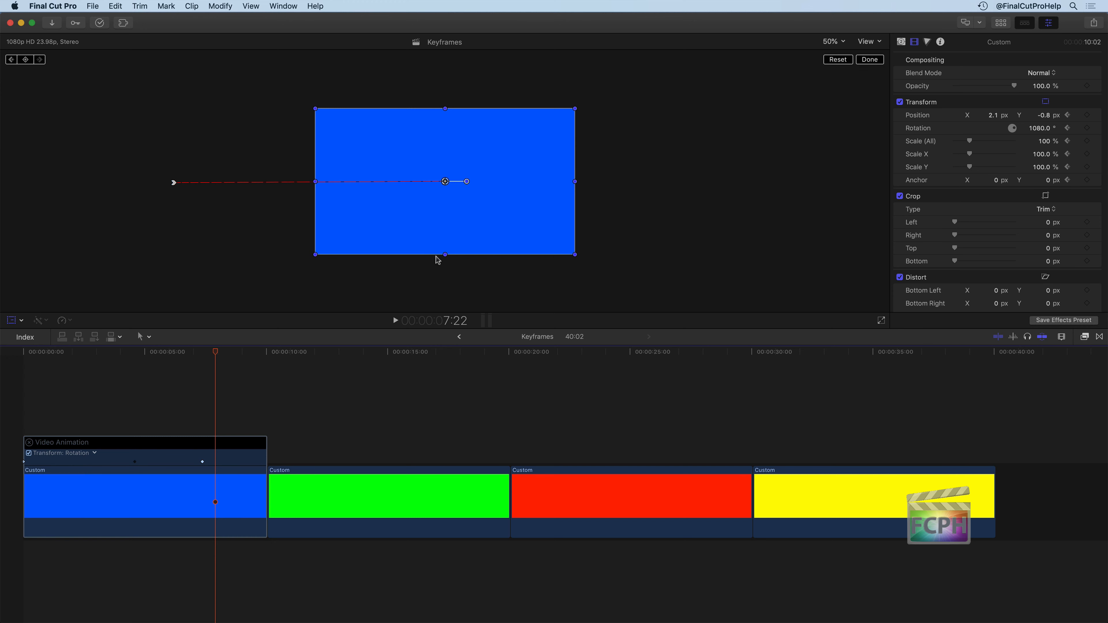
- Lift the green, red and yellow clips from the primary storyline as connected clips
left_click(318, 496)
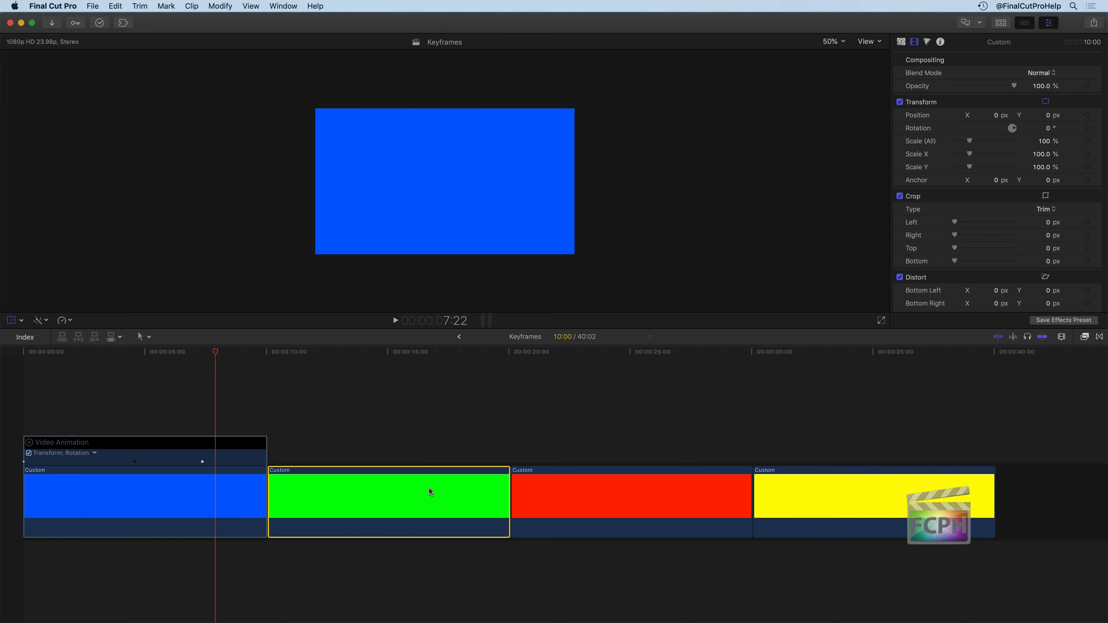
key("alt+super+Up")
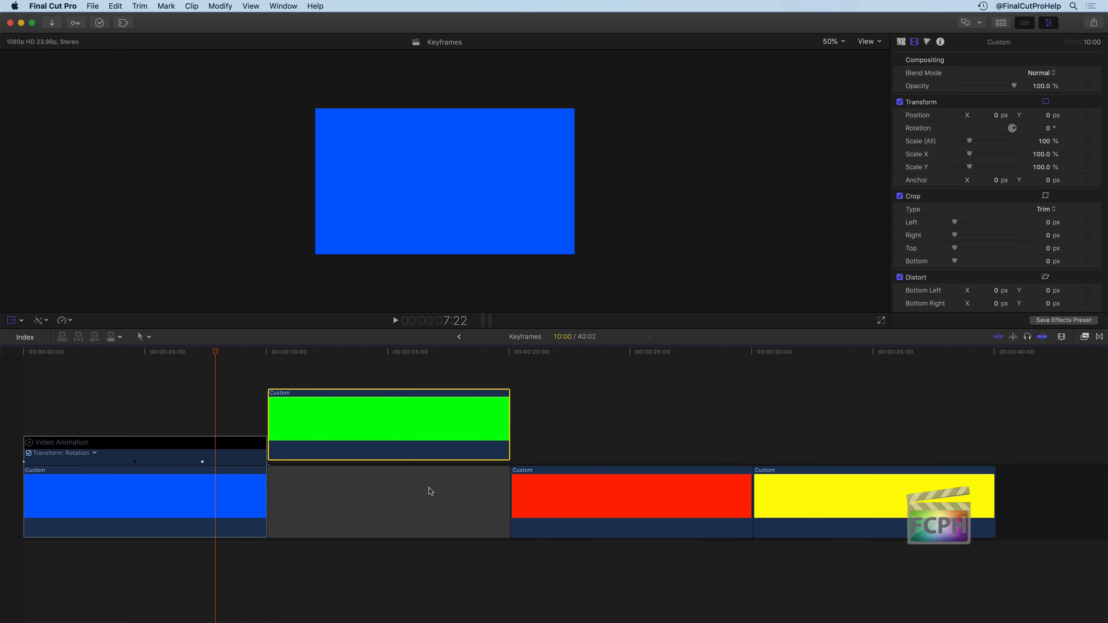
left_click(583, 495)
key("alt+super+Up")
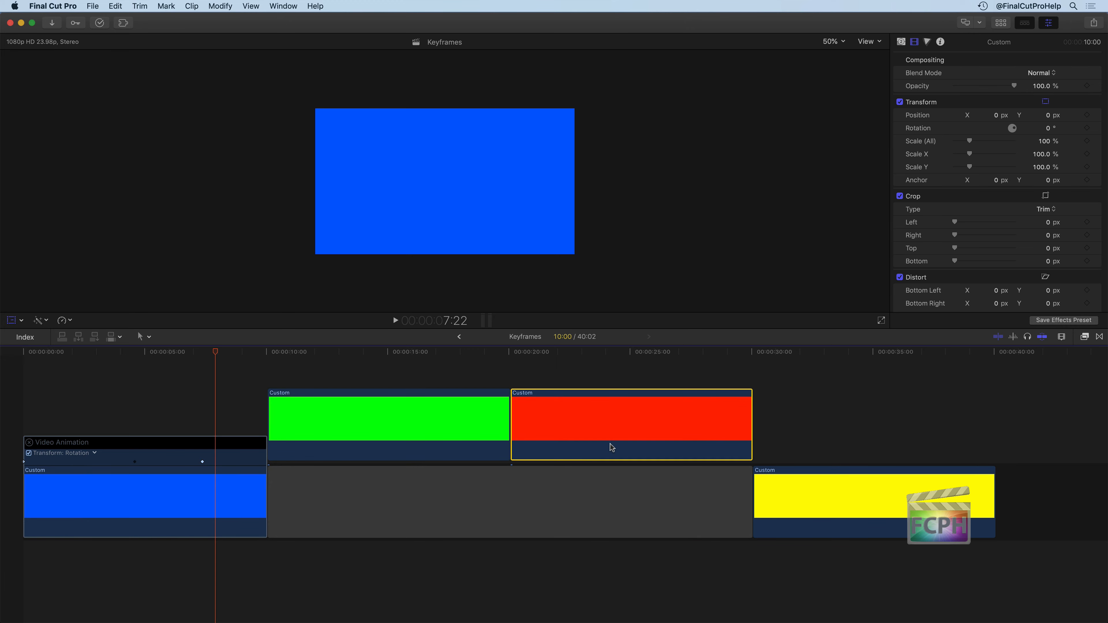
left_click(780, 482)
key("alt+super+Up")
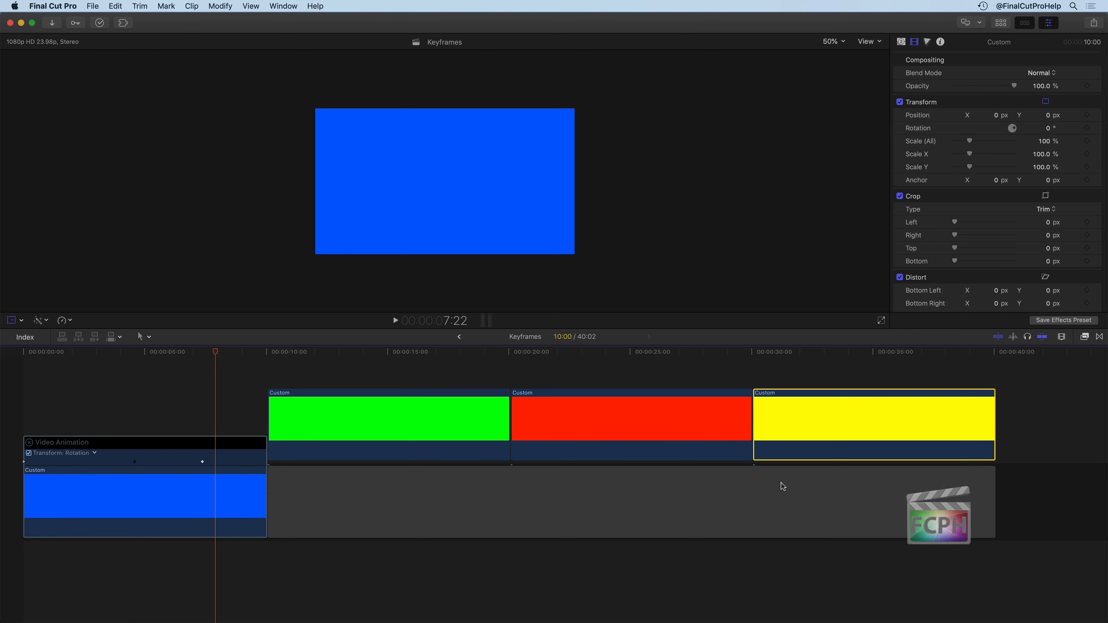
- Stagger the connected clips on rising lanes, starting green at about 7 seconds, red at about 15 seconds and yellow at about 22 seconds
left_click_drag(388, 423, 323, 417)
left_click_drag(507, 426, 510, 527)
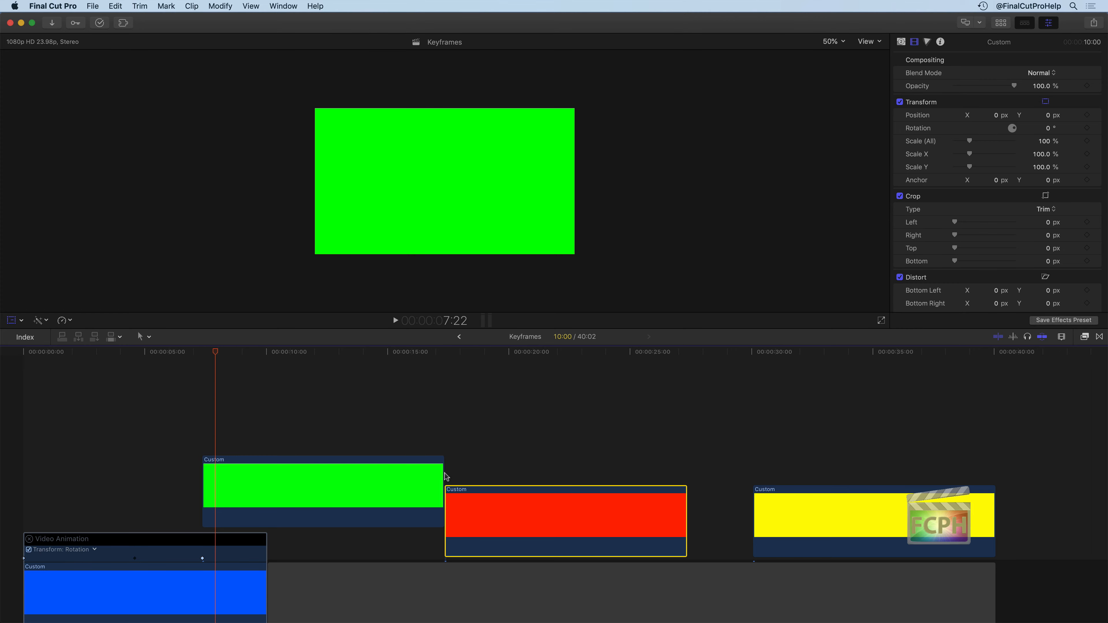
left_click(784, 523)
left_click_drag(784, 522, 731, 518)
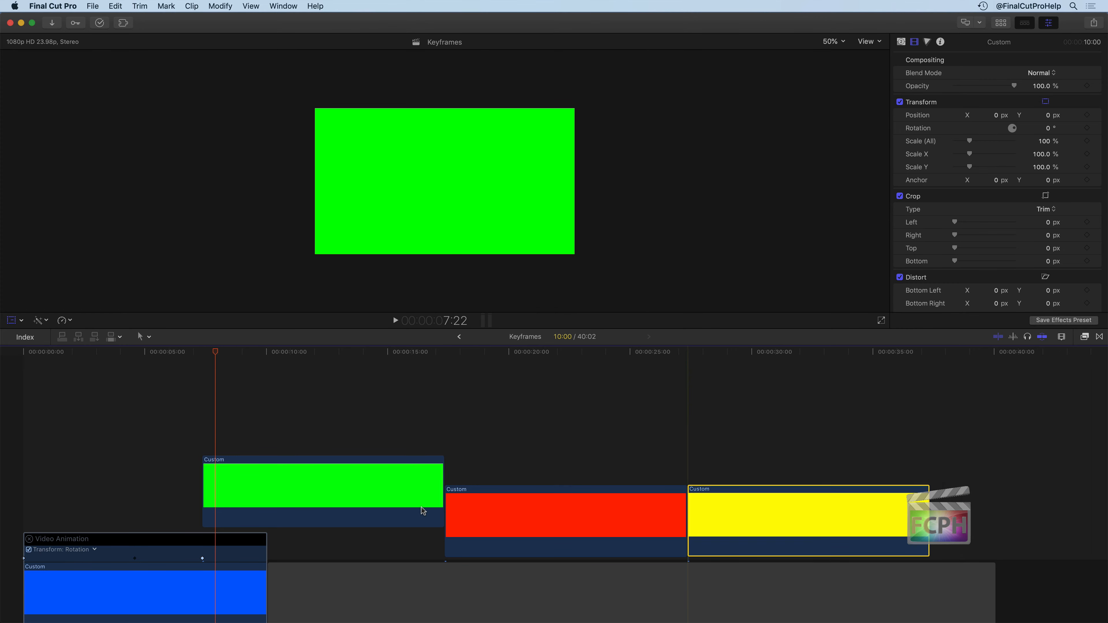
left_click_drag(480, 521, 419, 412)
left_click_drag(766, 521, 637, 375)
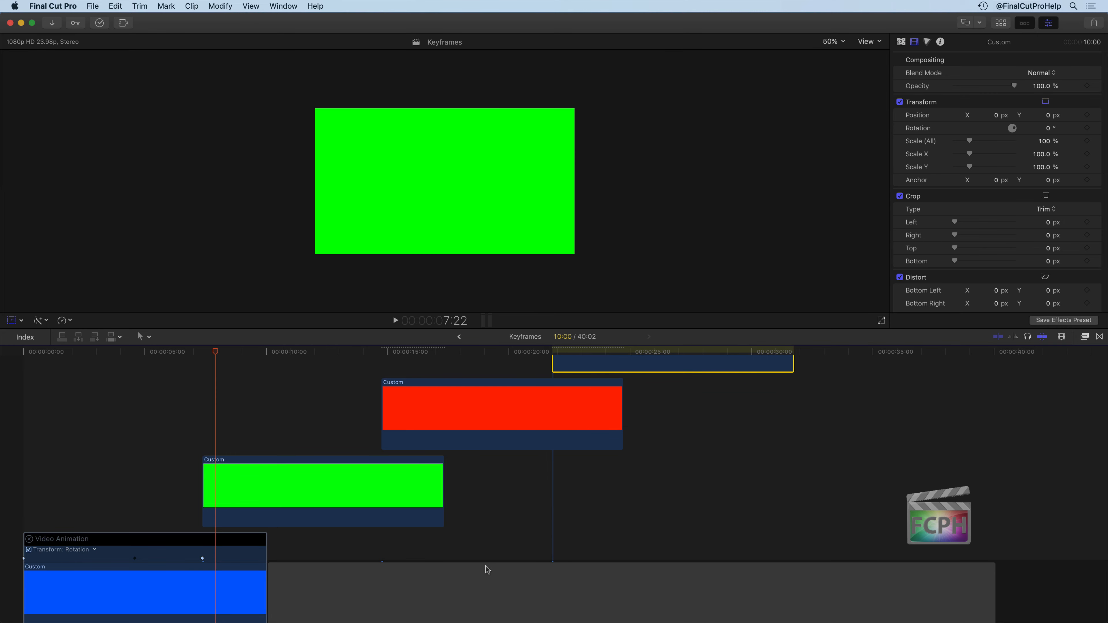
- Extend the blue clip's end to about 33:21 and reposition the yellow clip to start at about 23.5 seconds
left_click(296, 580)
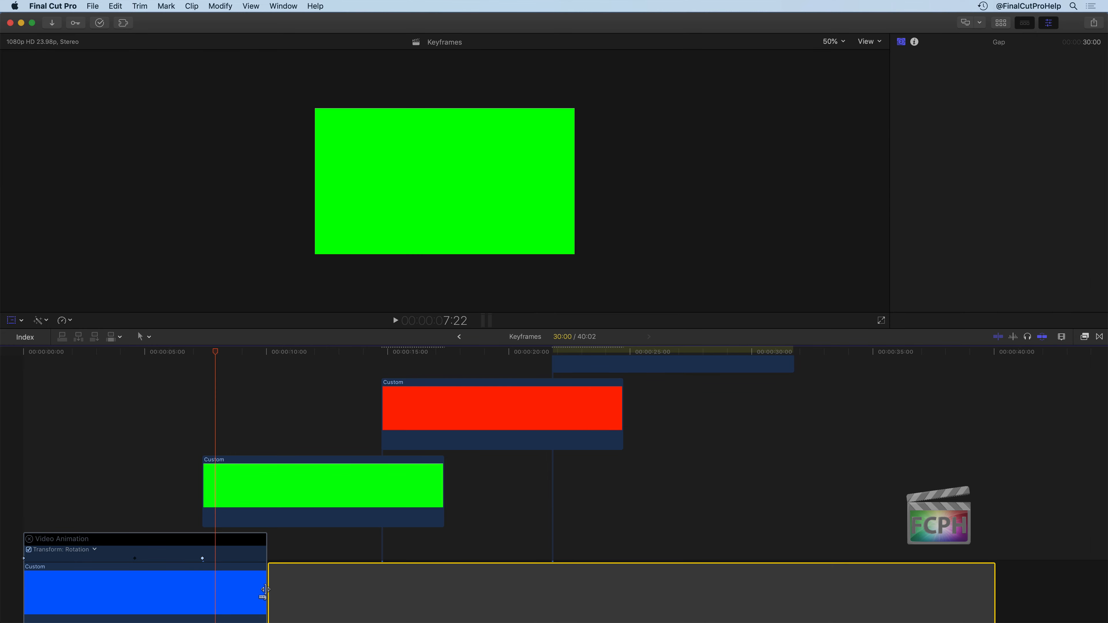
left_click_drag(264, 589, 844, 587)
left_click_drag(1024, 515, 452, 442)
scroll(506, 480, "right", 5)
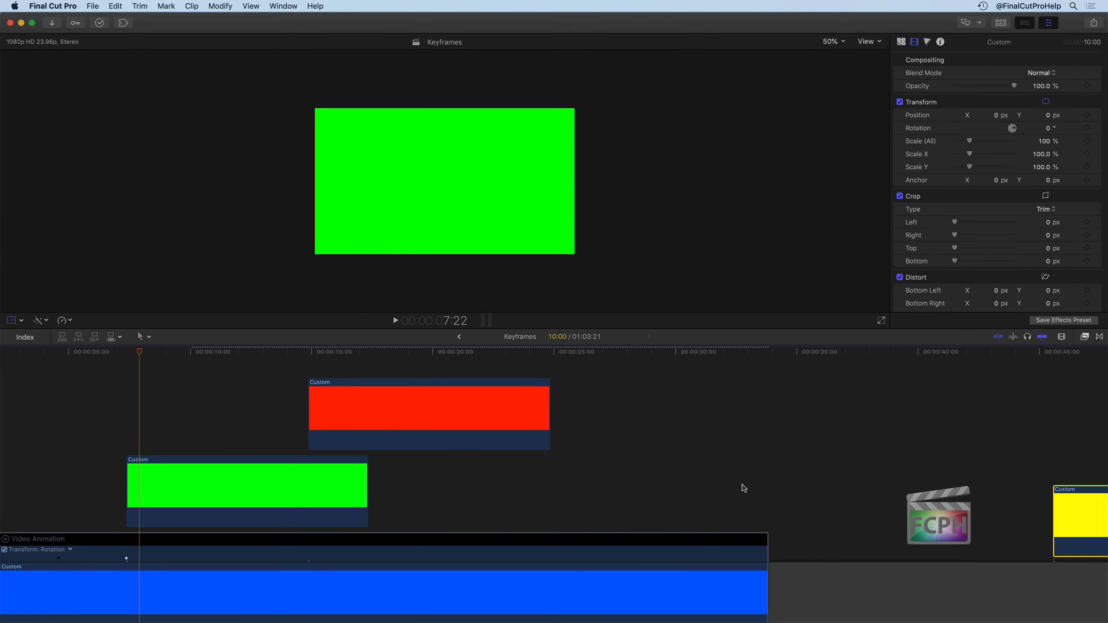
left_click_drag(742, 484, 551, 480)
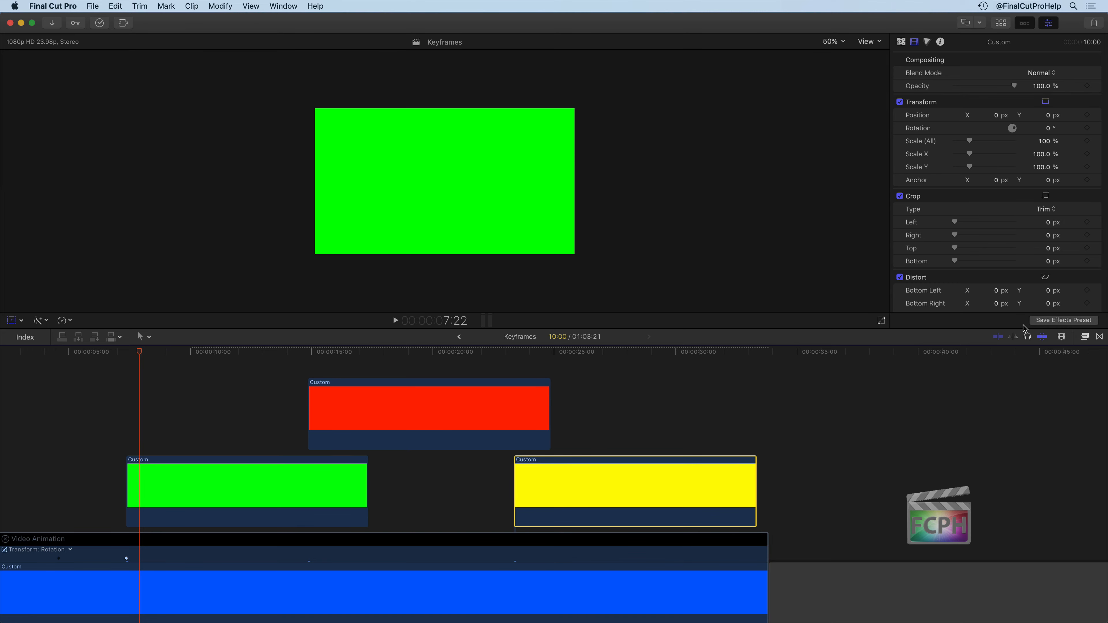
- Reduce the timeline clip height and close the blue clip's video animation
left_click(1061, 336)
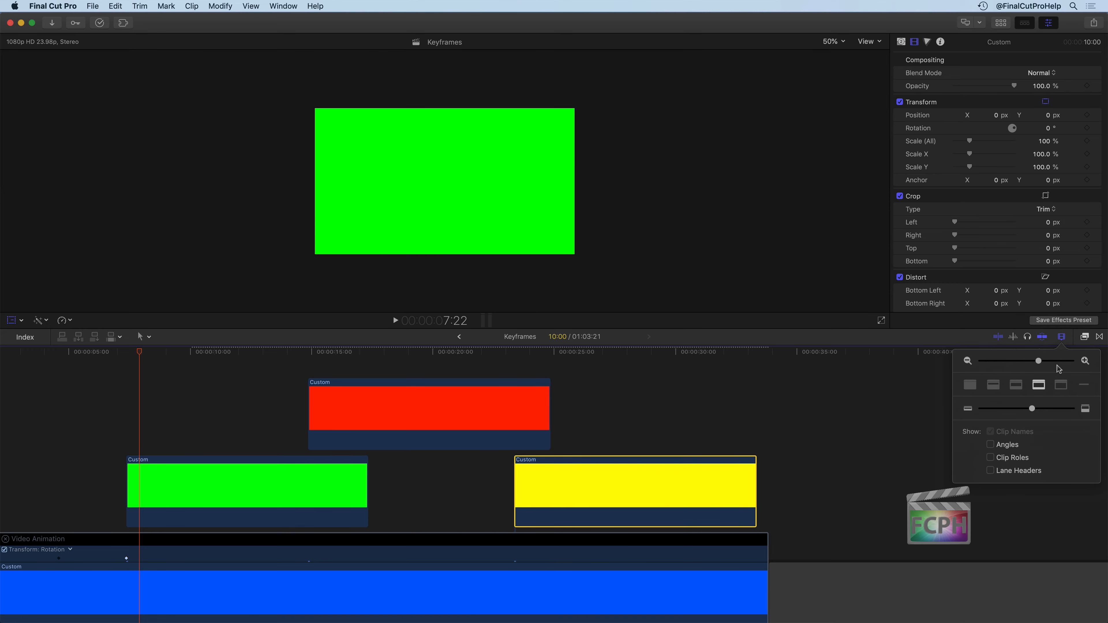
left_click_drag(1032, 408, 980, 408)
left_click(687, 448)
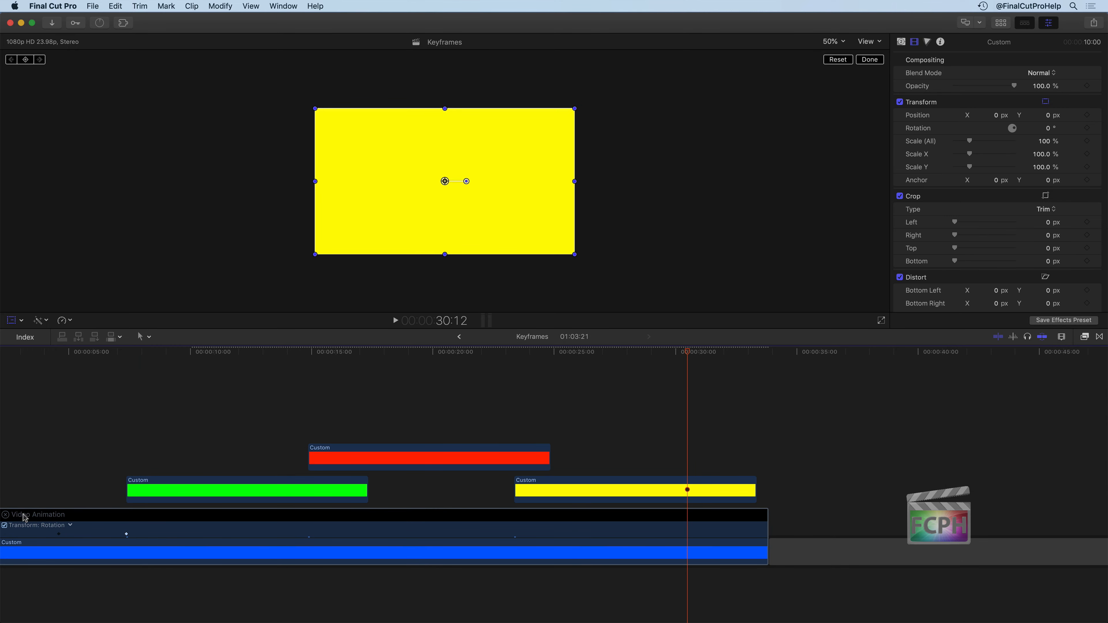
left_click(5, 516)
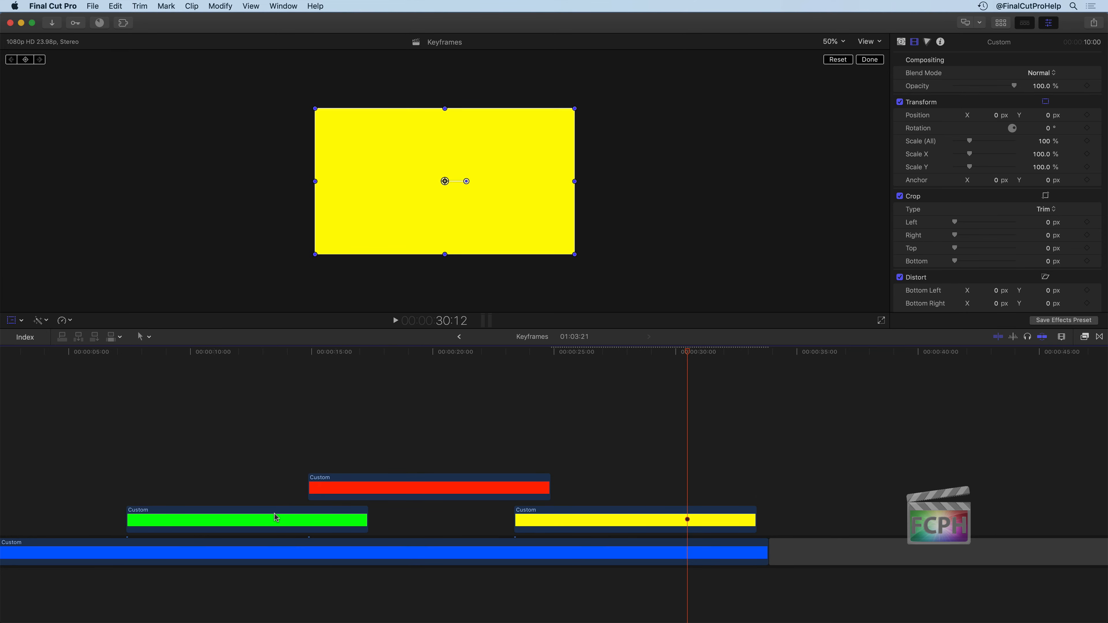
- Extend the green, red and yellow clips to the blue clip's end and raise the yellow clip to the lane above red
left_click_drag(366, 519, 768, 519)
left_click_drag(549, 455, 764, 486)
left_click_drag(628, 489, 628, 422)
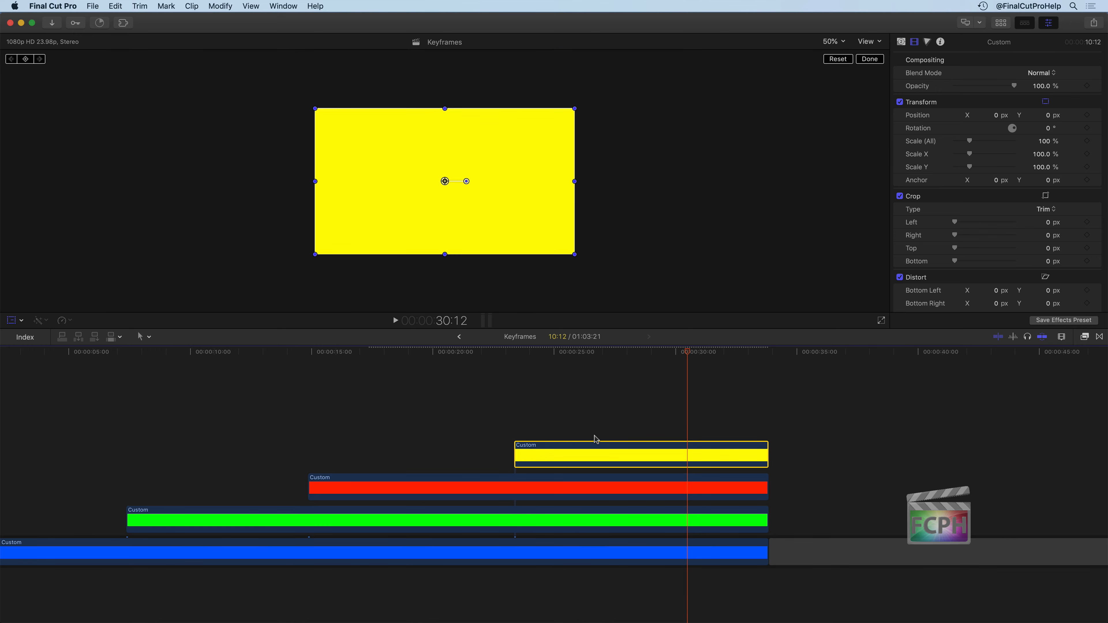
- Play the stacked clips from the start of the timeline, skipping ahead to the yellow clip's section
left_click(547, 390)
left_click_drag(550, 352, 1, 376)
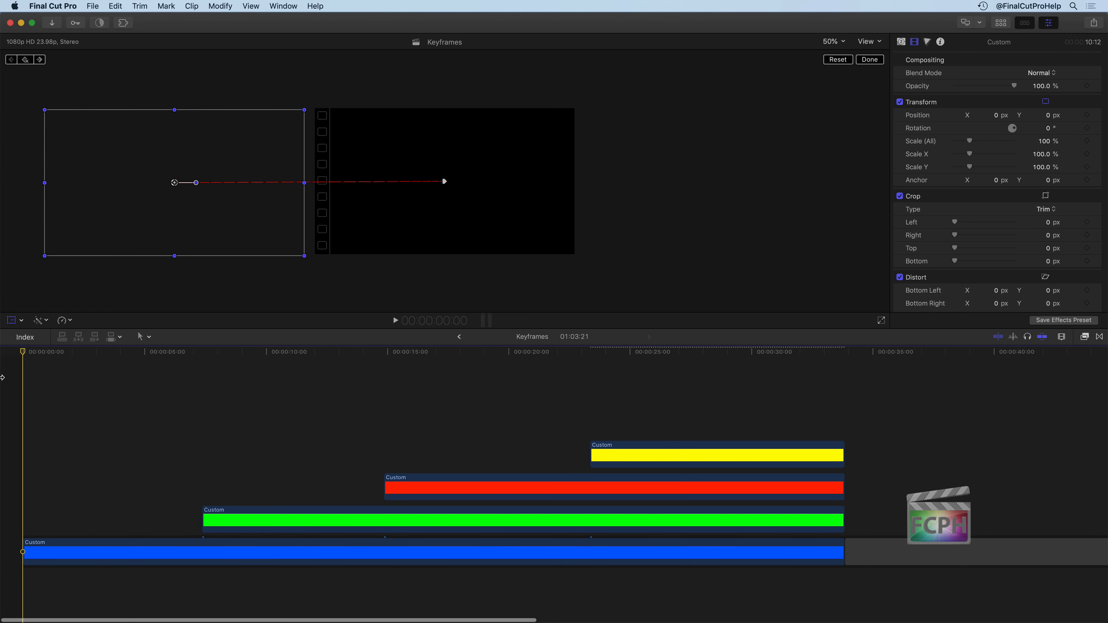
key("space")
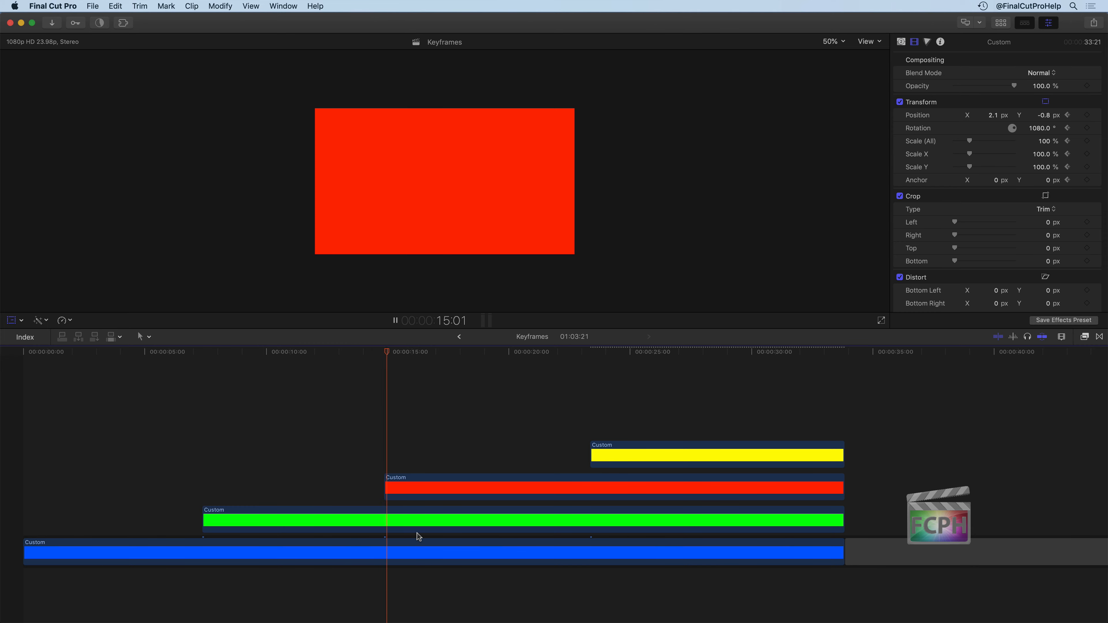
left_click(639, 352)
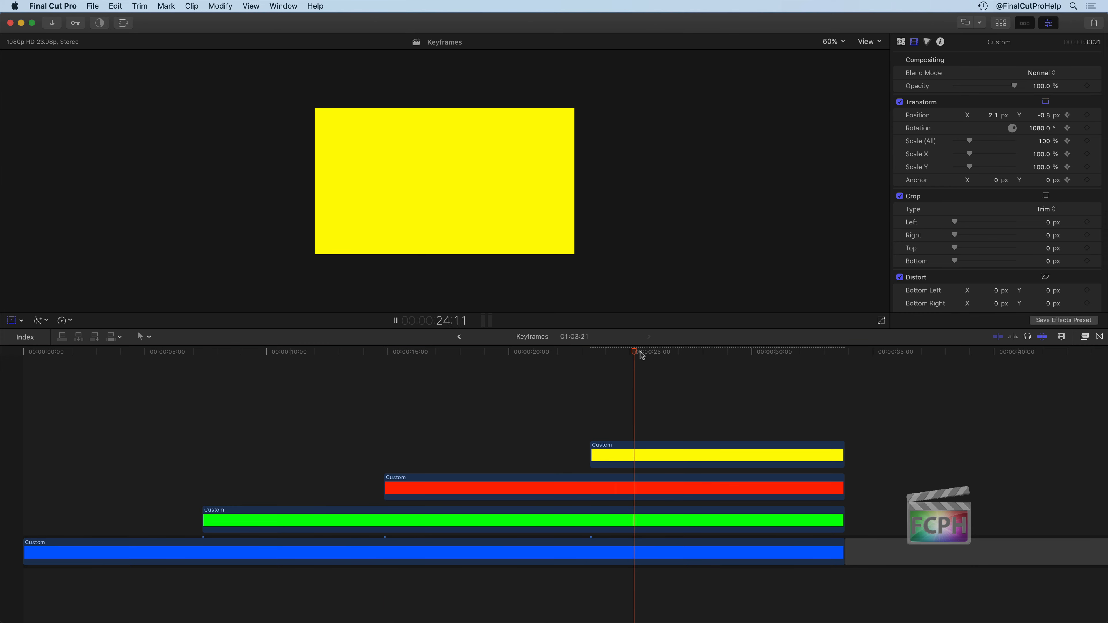
- With the playhead at 11:07, scale the green clip to about 44% and place it in the frame's upper-right corner
left_click_drag(639, 355, 300, 393)
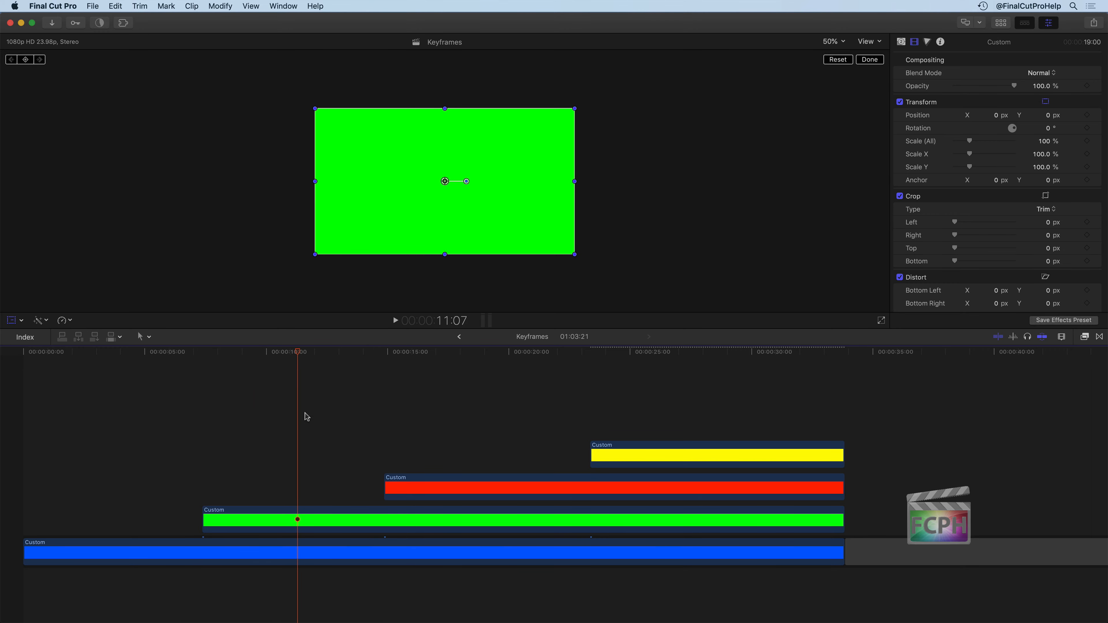
left_click(267, 520)
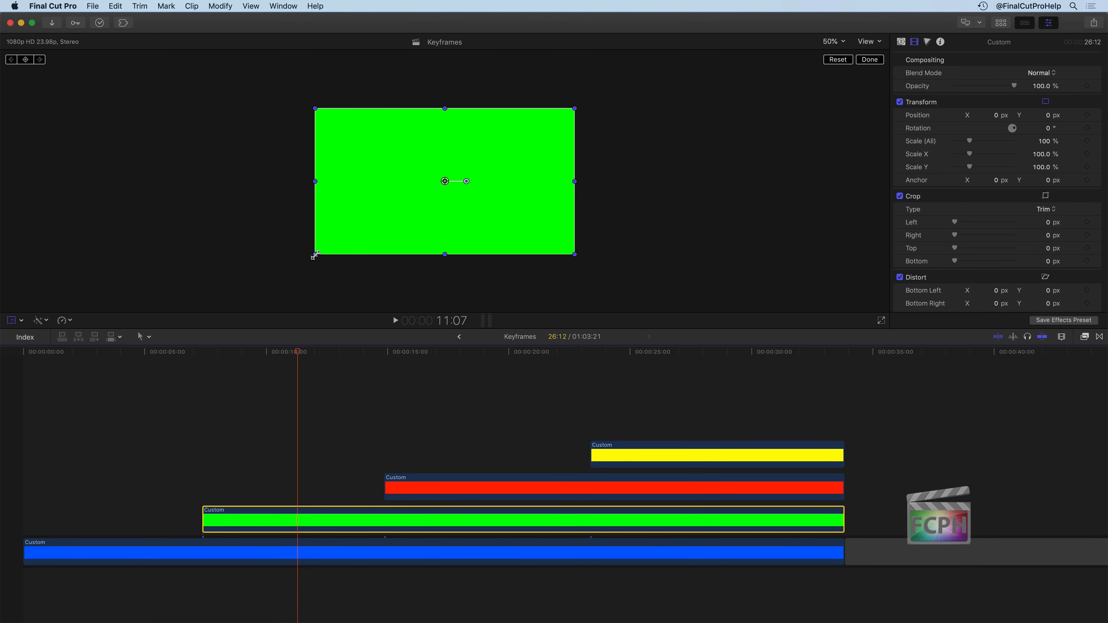
left_click_drag(315, 254, 476, 158)
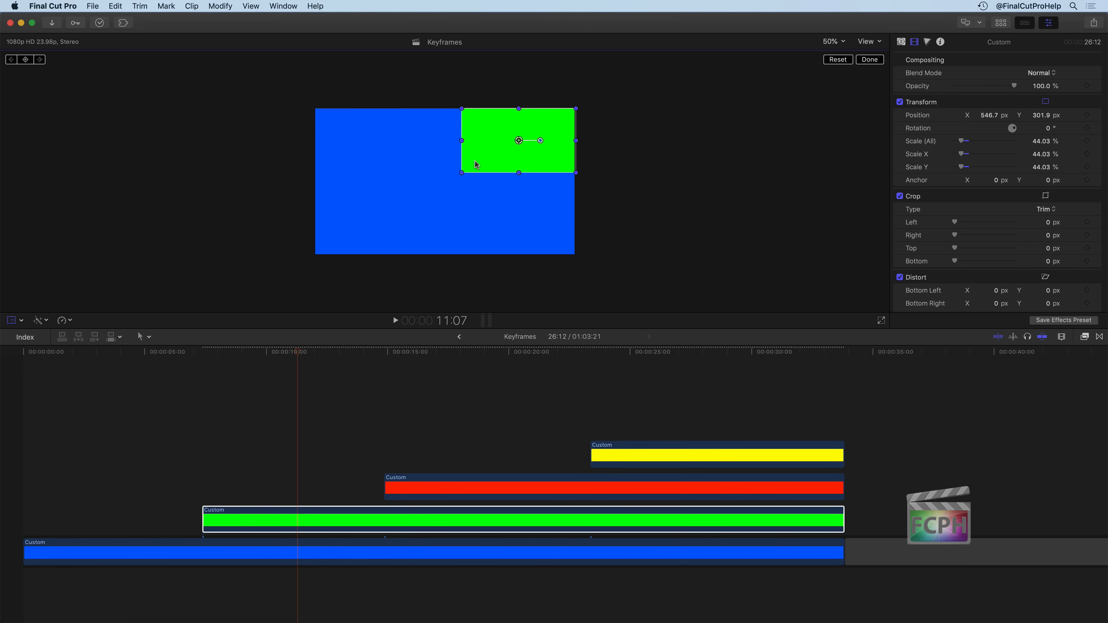
- At 26:11, shrink the yellow clip into the frame's lower-right corner and the red clip to about 36% near the lower-left corner
left_click_drag(621, 357, 664, 352)
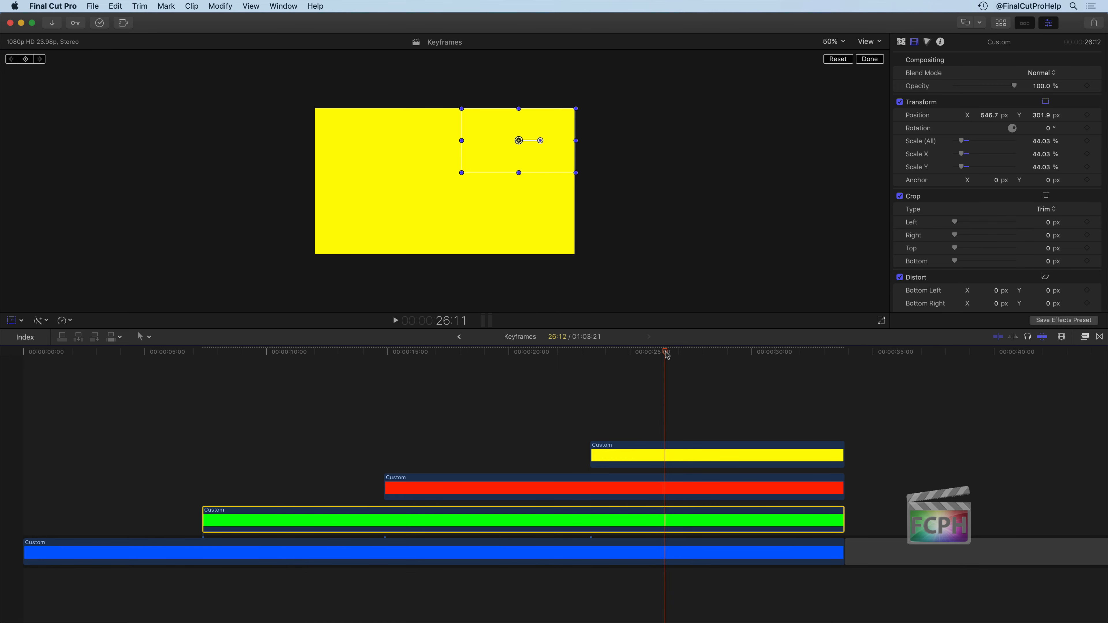
left_click(663, 455)
left_click_drag(315, 254, 371, 221)
left_click_drag(445, 211, 477, 229)
left_click(586, 488)
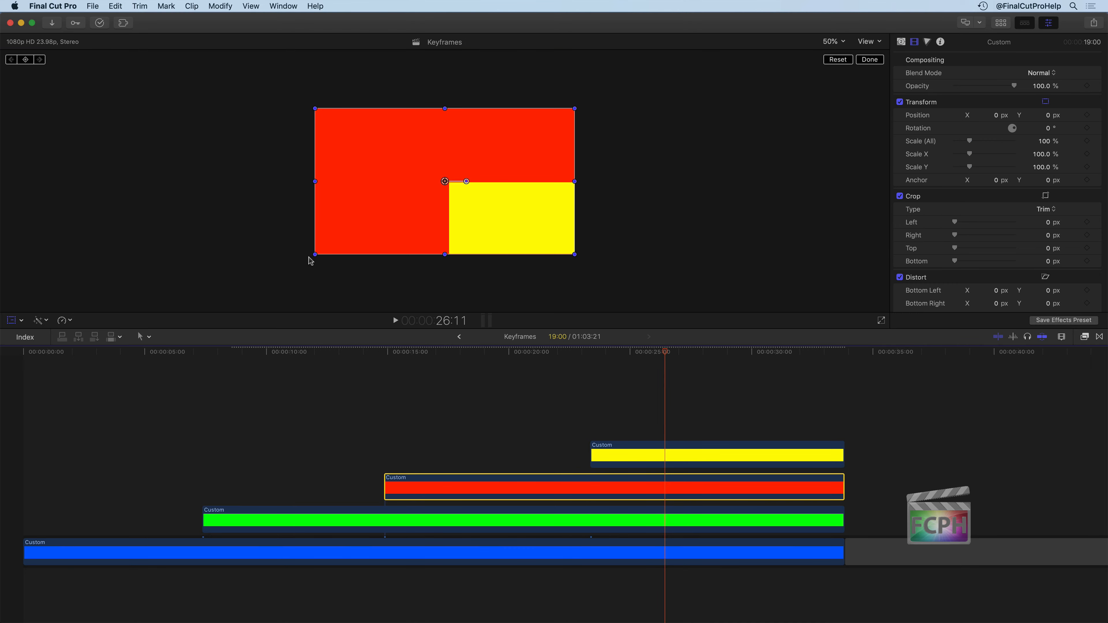
left_click_drag(314, 256, 364, 230)
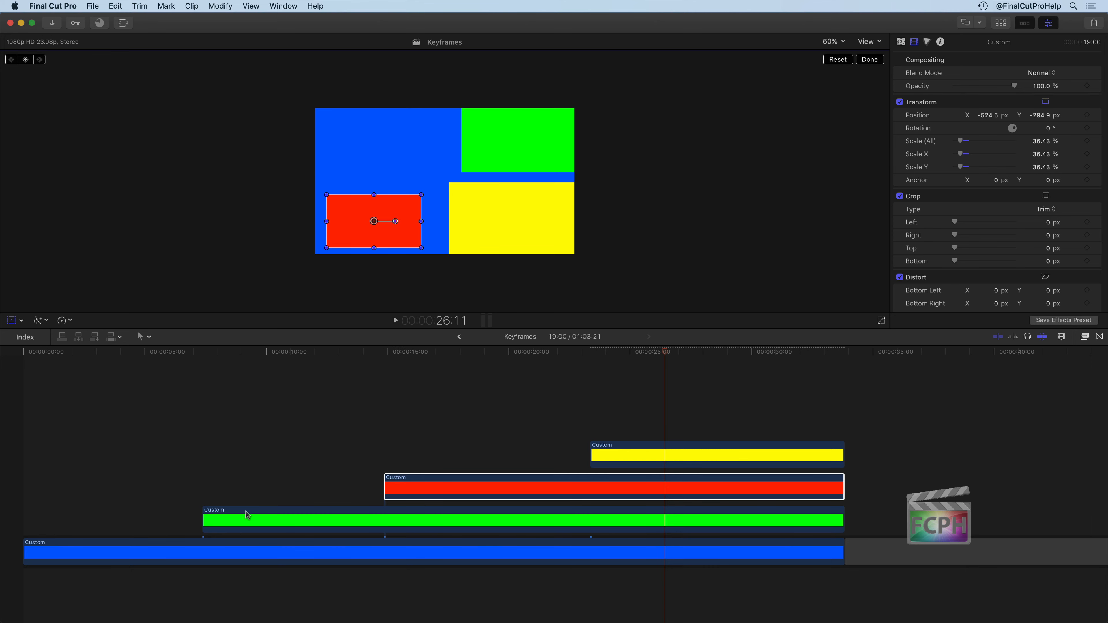
- Show the blue clip's video animation with its track set to Transform Position
left_click(231, 554)
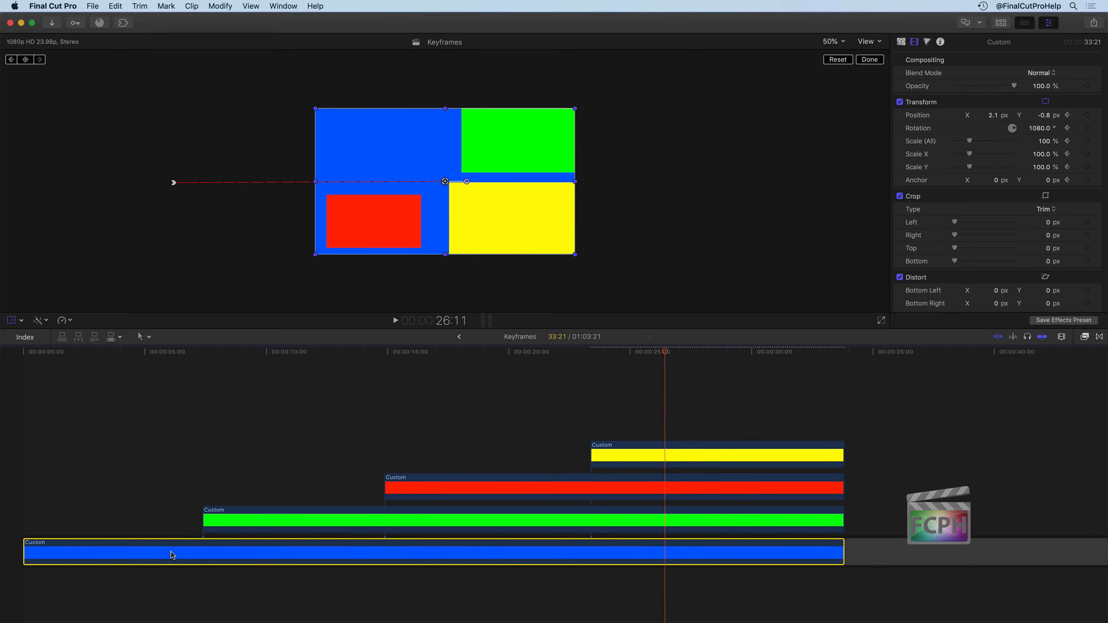
right_click(174, 557)
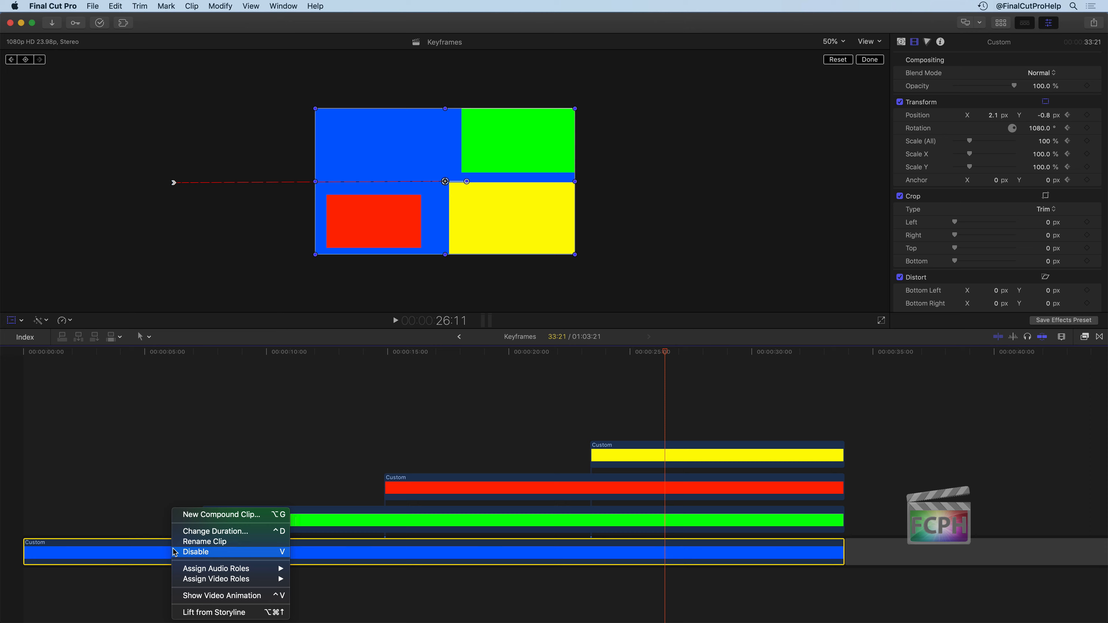
left_click(211, 596)
left_click(94, 526)
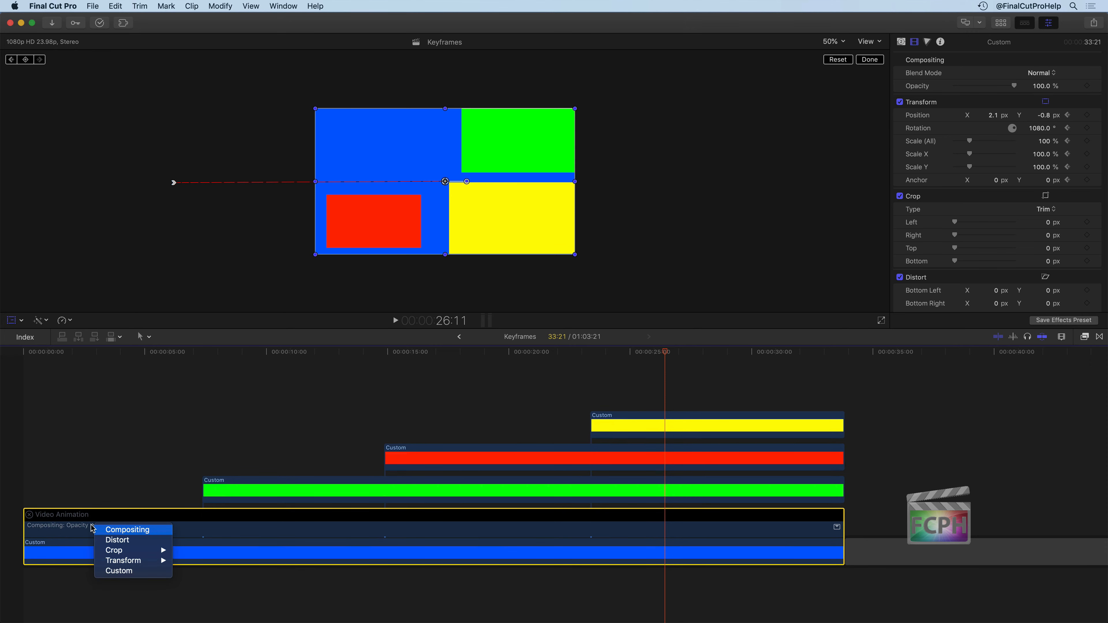
mouse_move(126, 560)
left_click(207, 572)
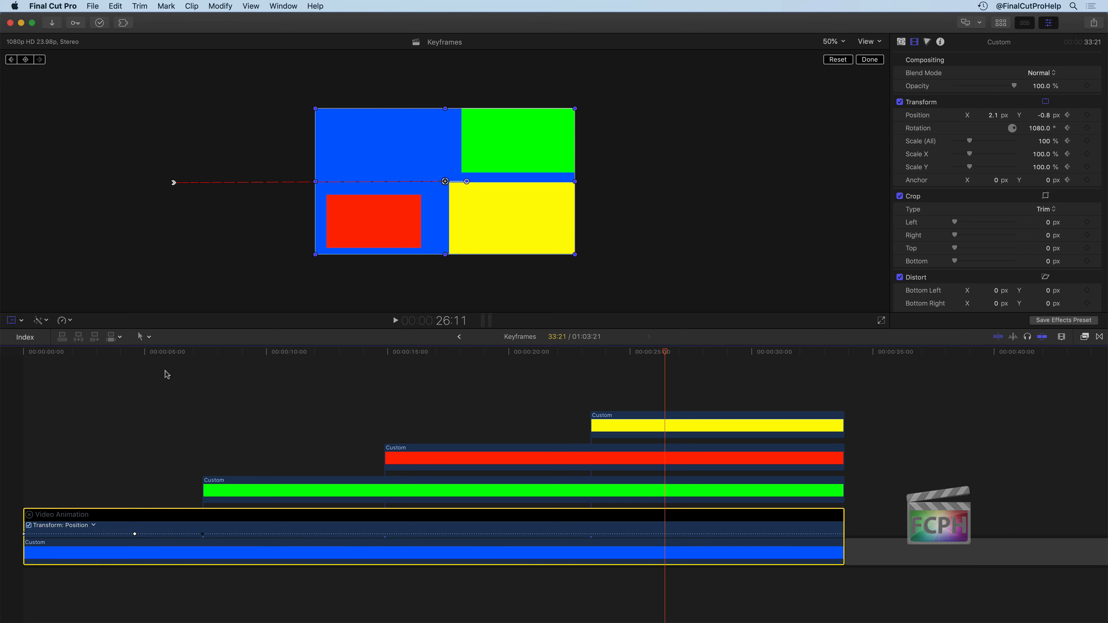
- At the 4:14 position keyframe, move the blue clip up and left to about X -580 px, Y 319 px
left_click_drag(160, 352, 141, 353)
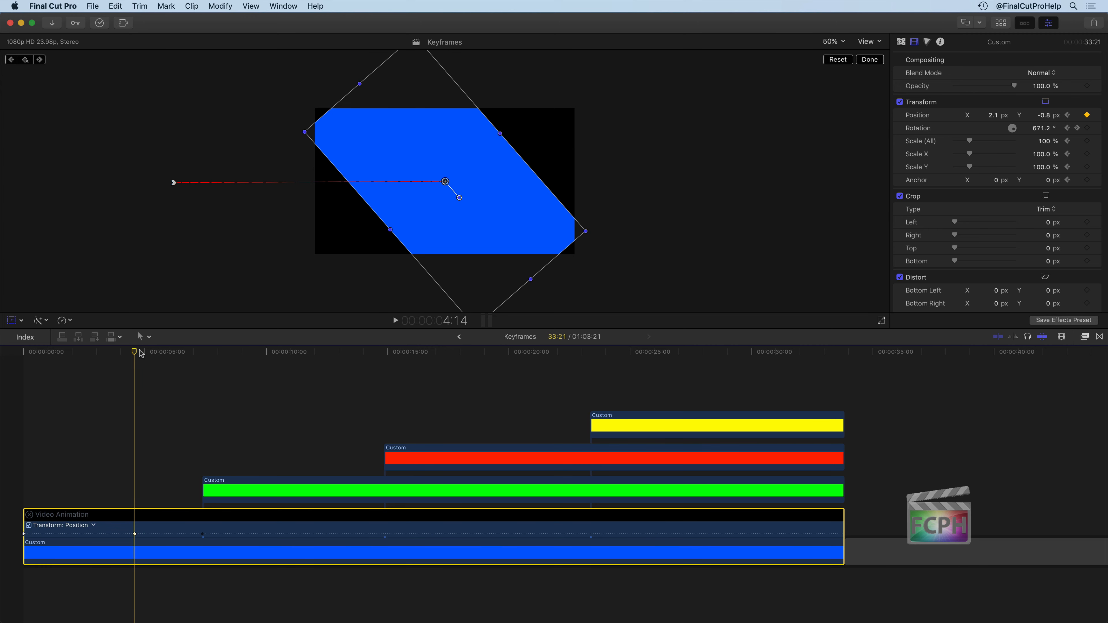
left_click(135, 534)
left_click_drag(494, 222, 415, 179)
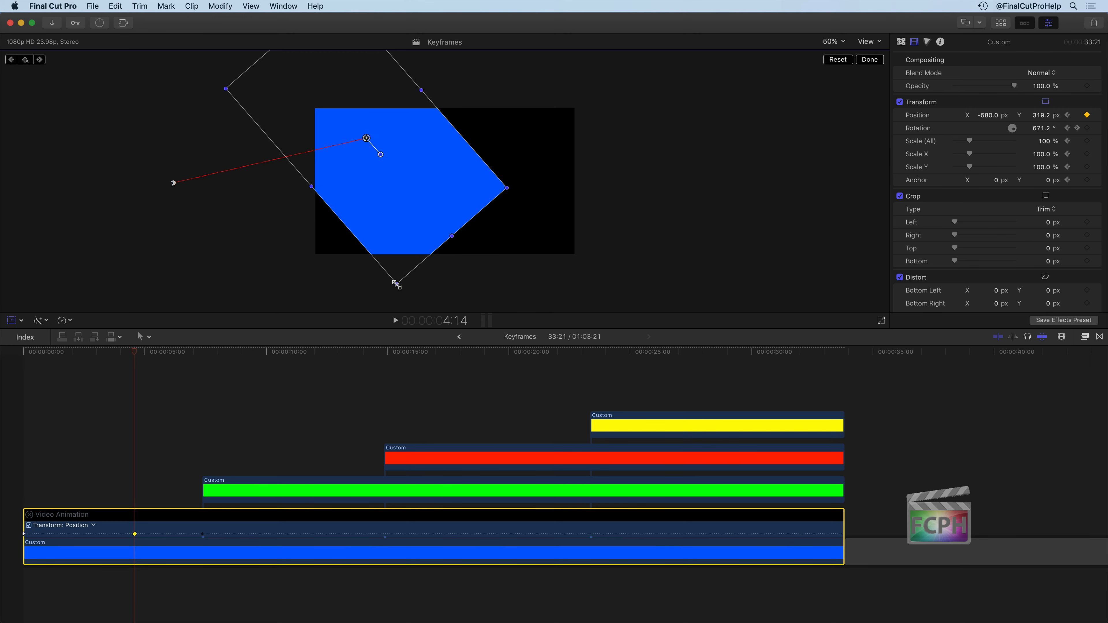
- Scale the blue clip to about 34% at the 4:14 keyframe and play its animation from the project's start
left_click_drag(395, 284, 376, 188)
left_click_drag(135, 352, 22, 353)
left_click(47, 376)
key("space")
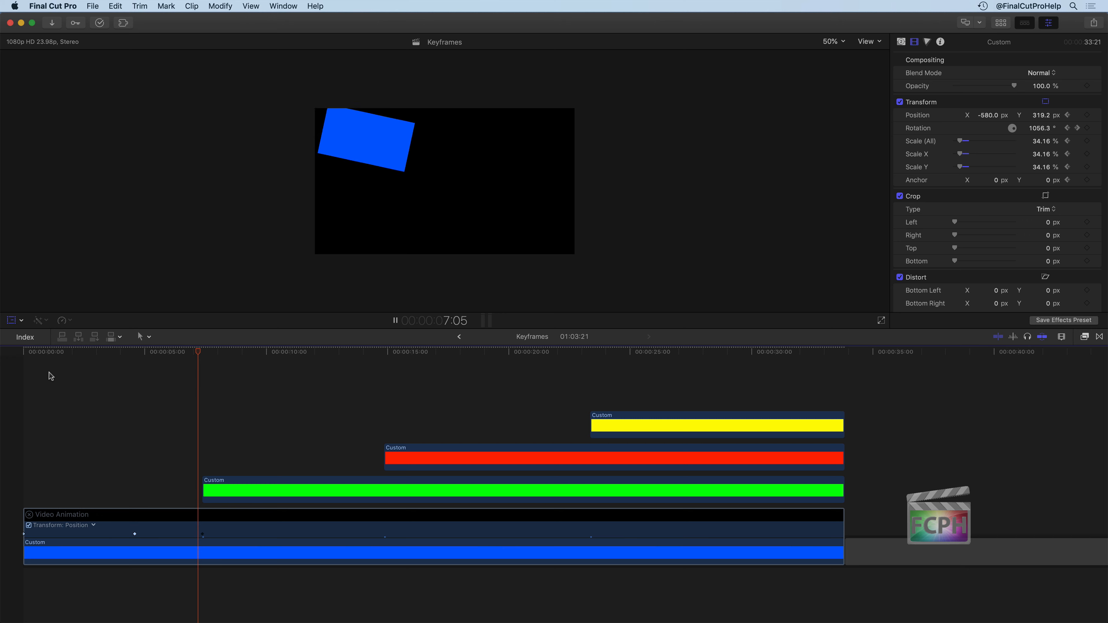
key("space")
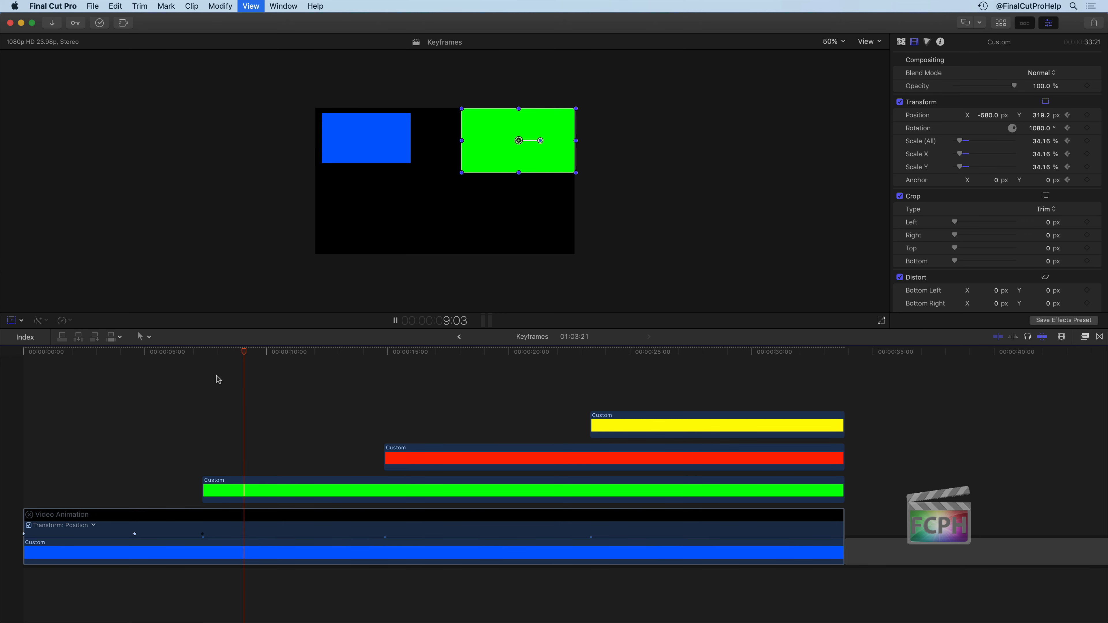
- Add a Transform keyframe to the green clip at 10:11
left_click_drag(202, 352, 208, 352)
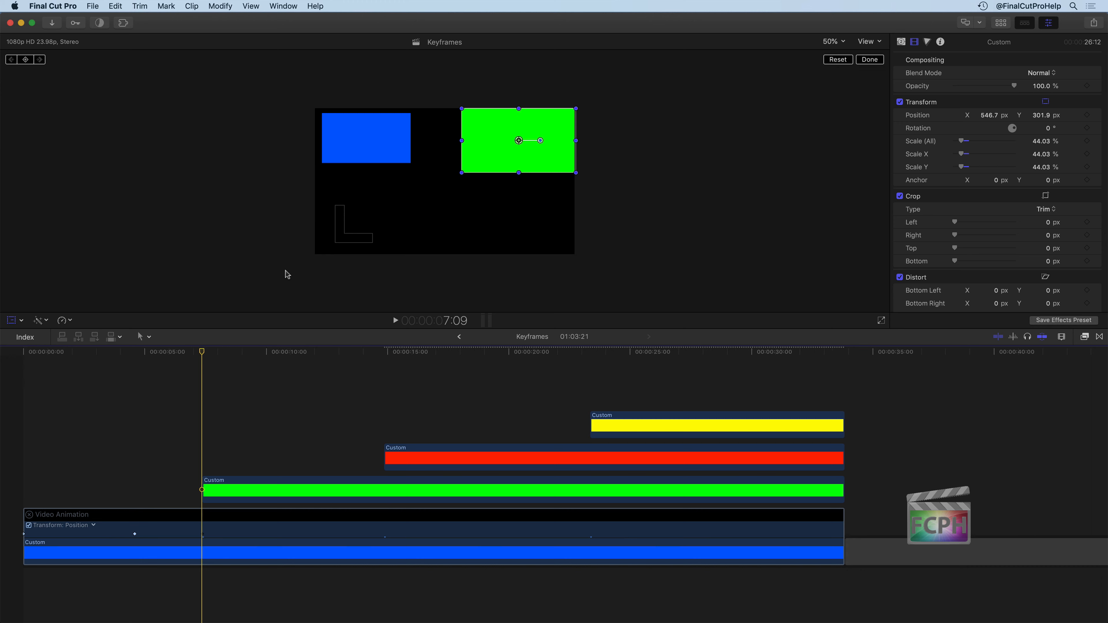
left_click(237, 491)
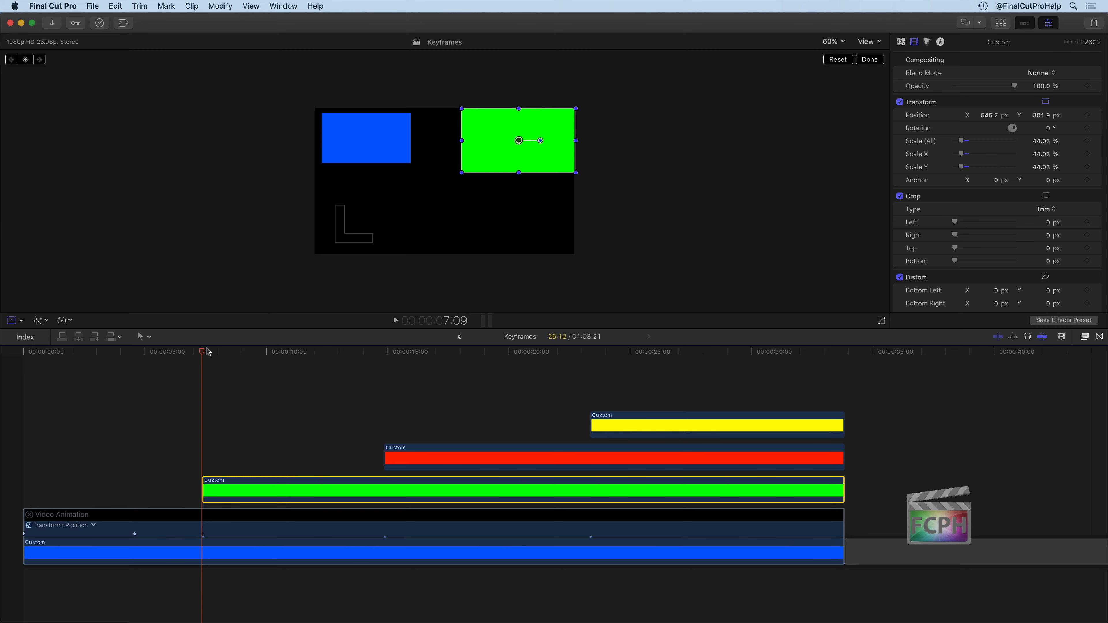
left_click_drag(207, 352, 279, 359)
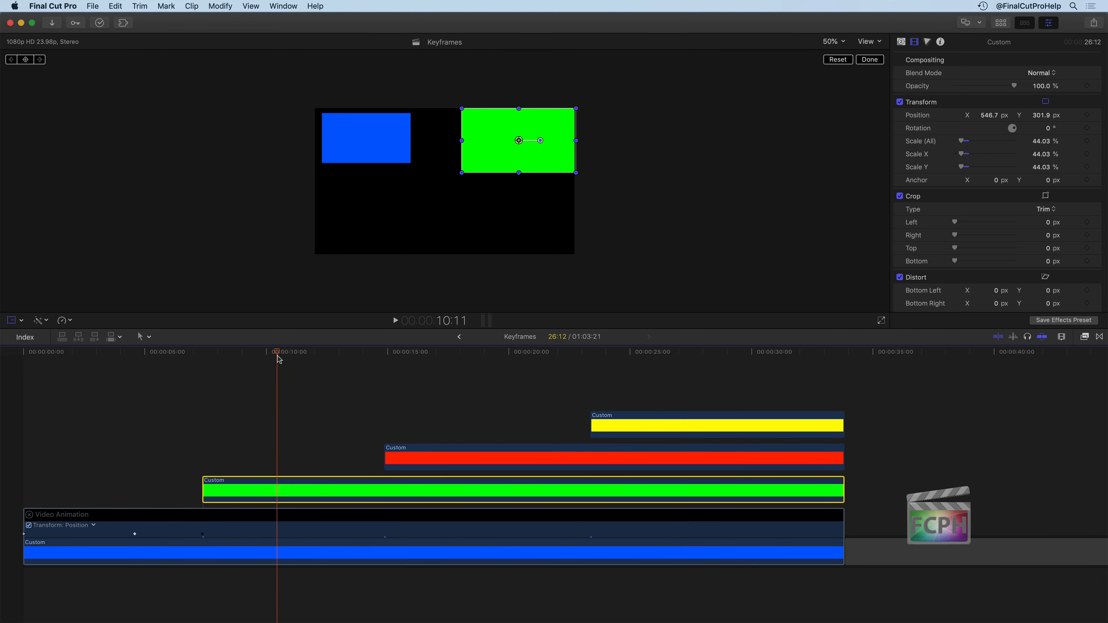
left_click(25, 60)
- Show the green clip's video animation with its track set to Transform Position and solo the animation
right_click(276, 488)
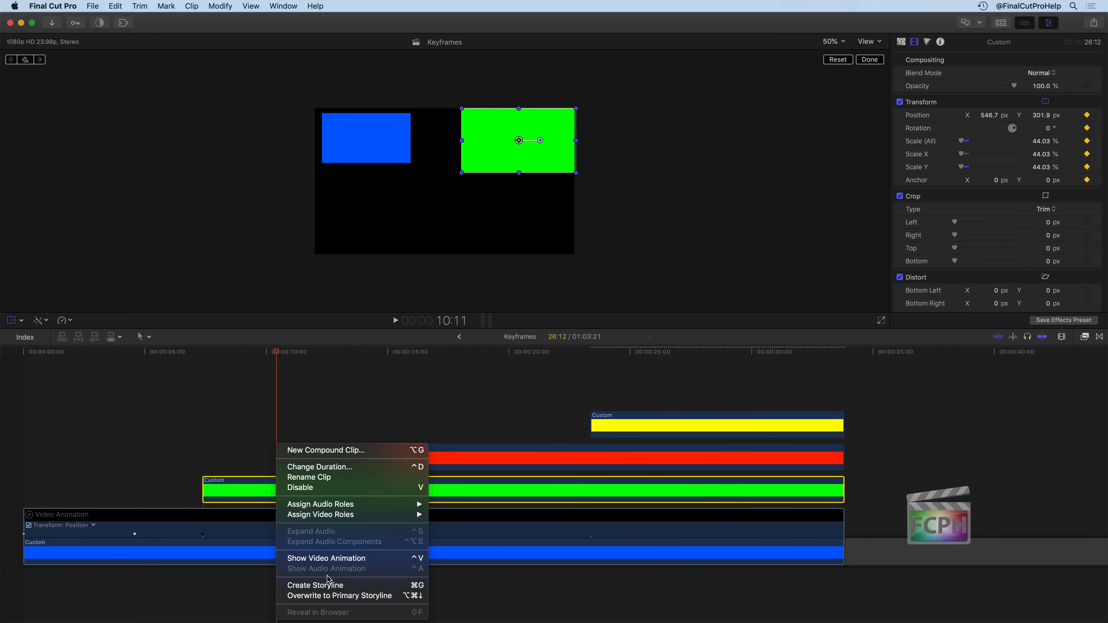
left_click(334, 563)
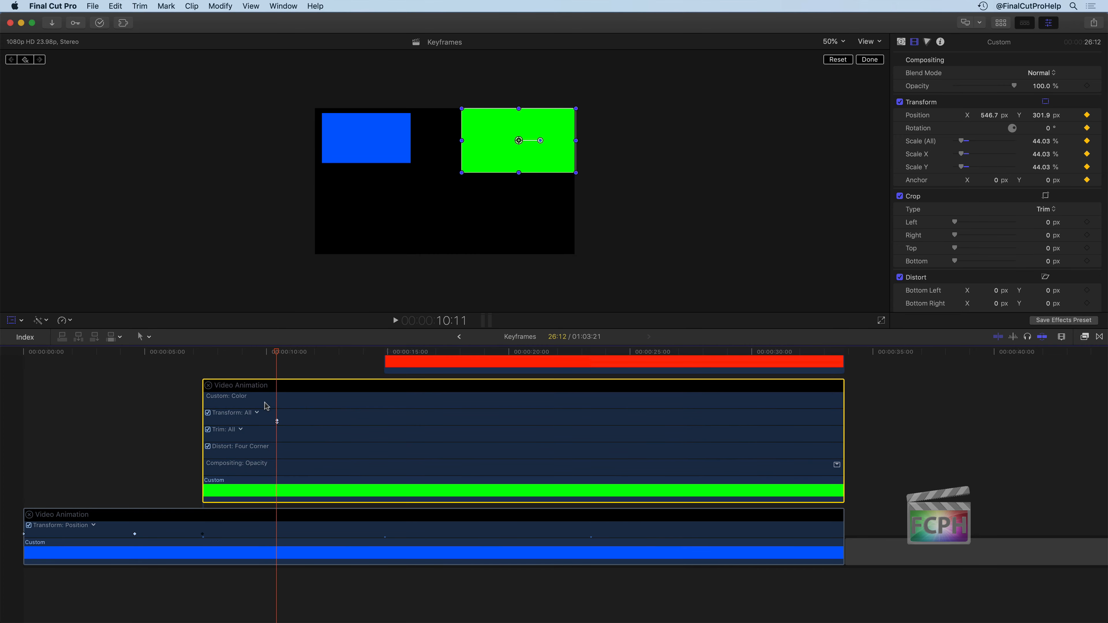
left_click(257, 413)
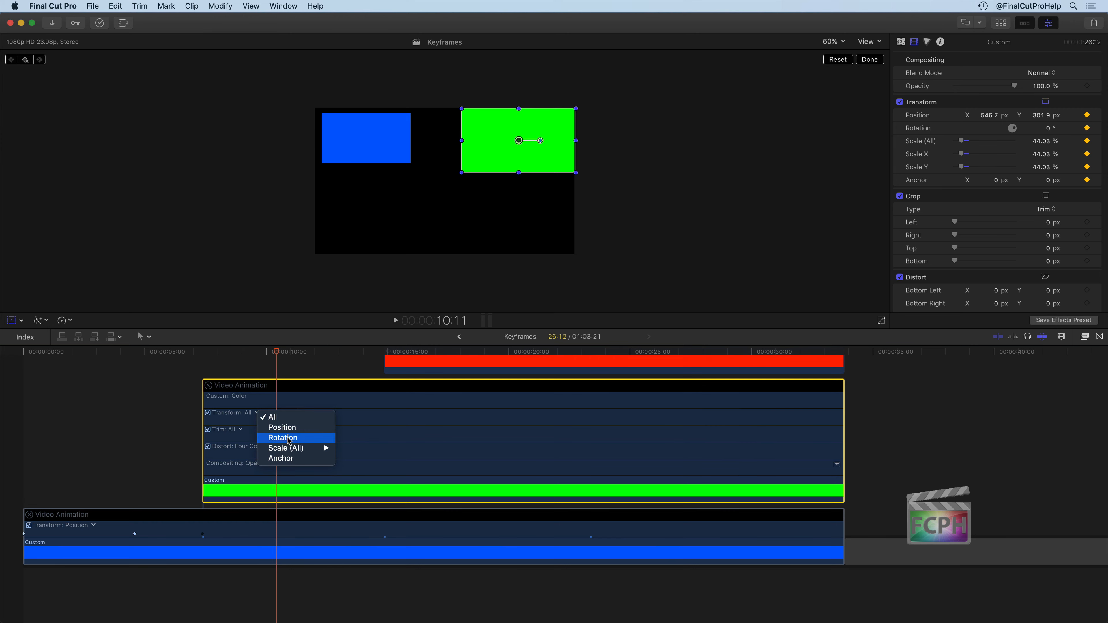
left_click(298, 428)
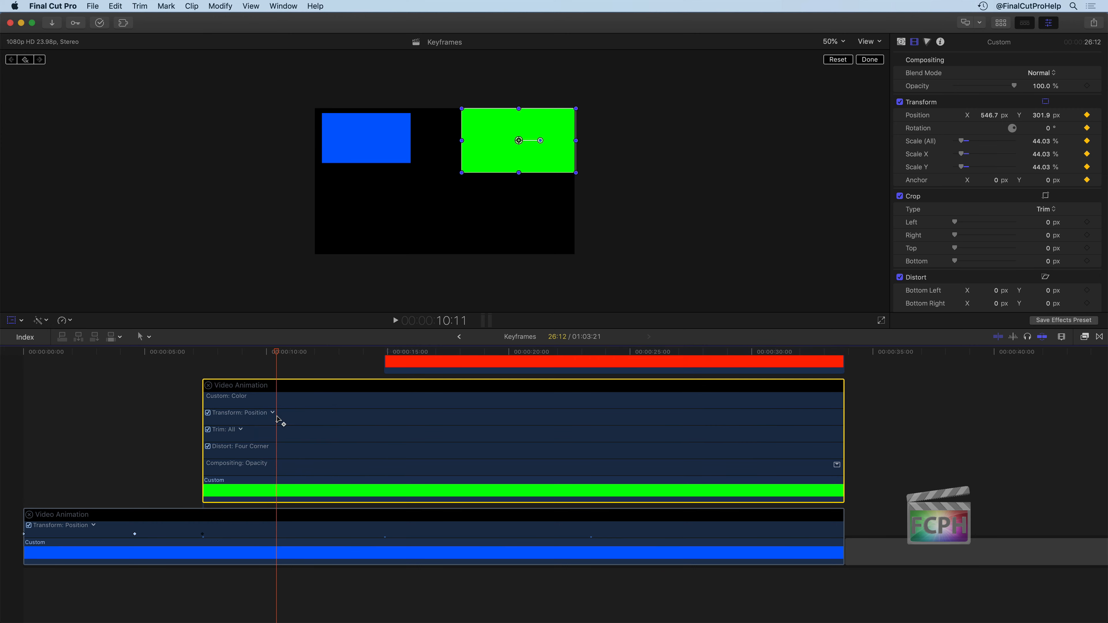
left_click(262, 417)
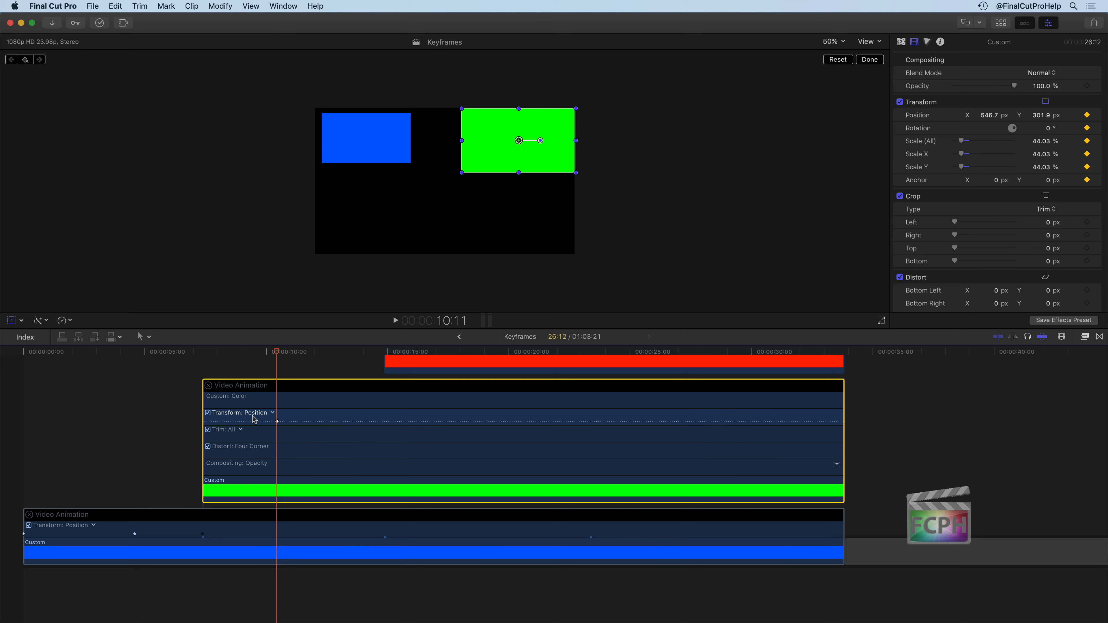
left_click(168, 9)
mouse_move(192, 6)
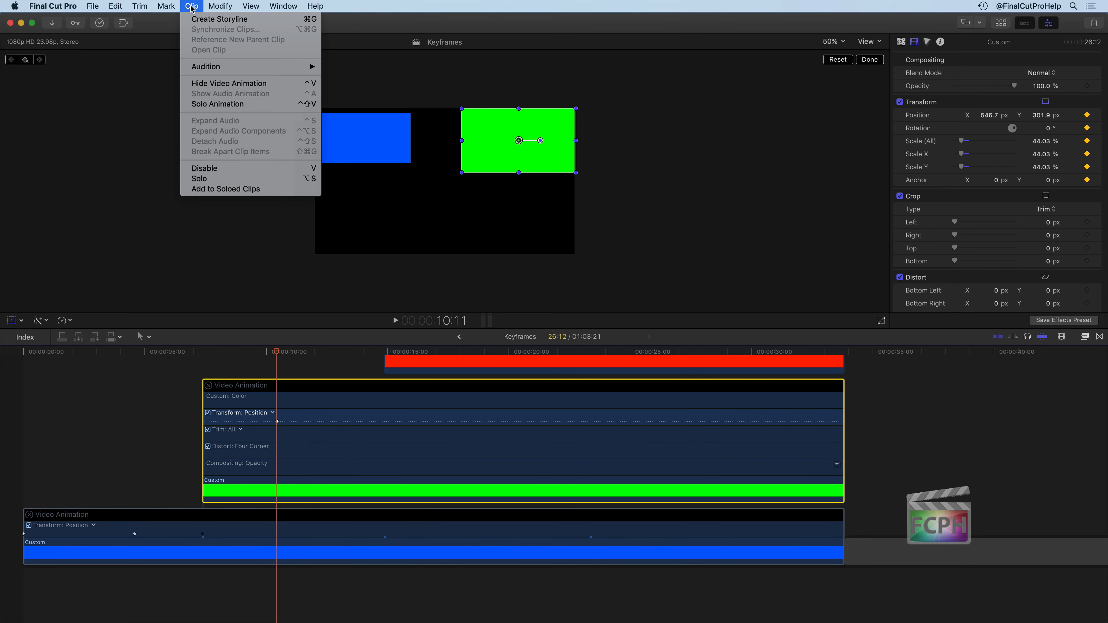
left_click(239, 105)
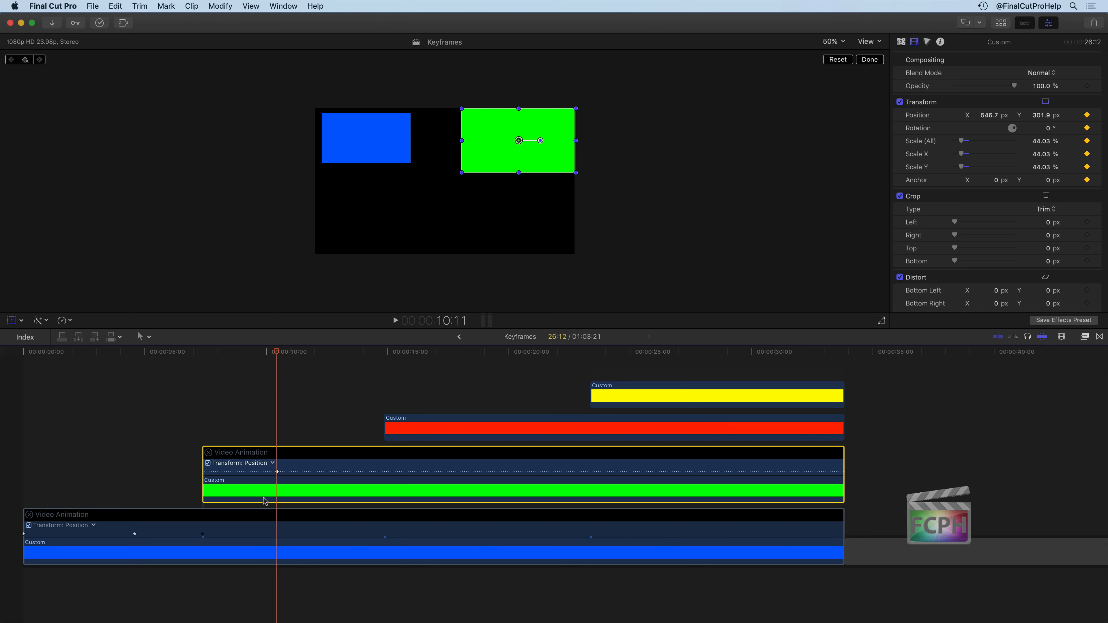
- At the green clip's start, move it outside the frame's right edge to about X 1549 px, Y 309 px and play it back
left_click_drag(279, 353, 207, 360)
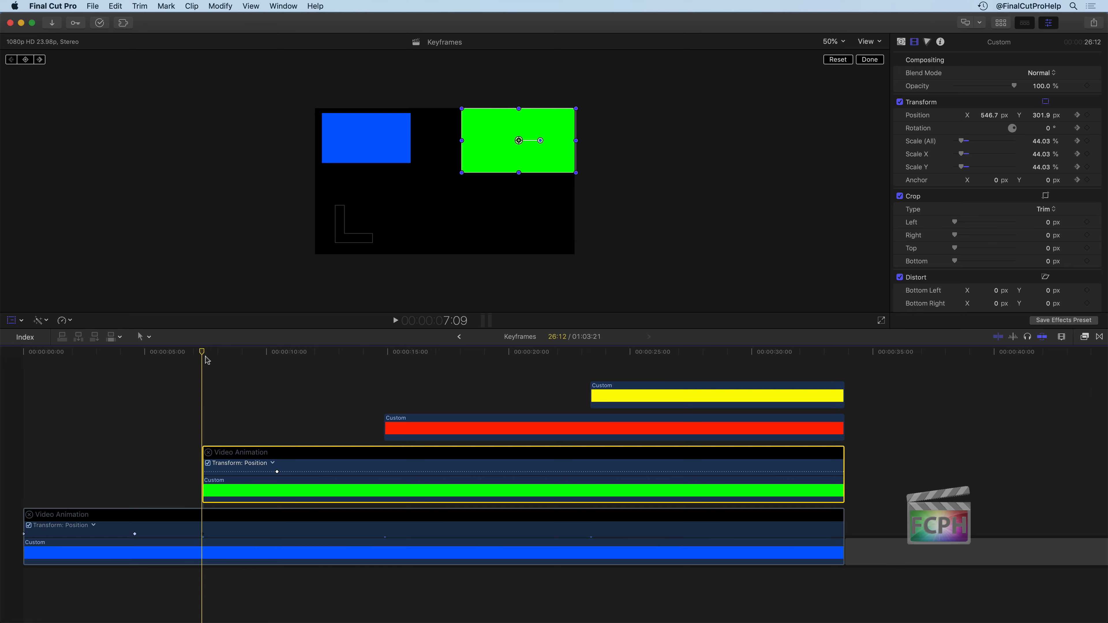
left_click_drag(492, 153, 623, 153)
left_click(202, 373)
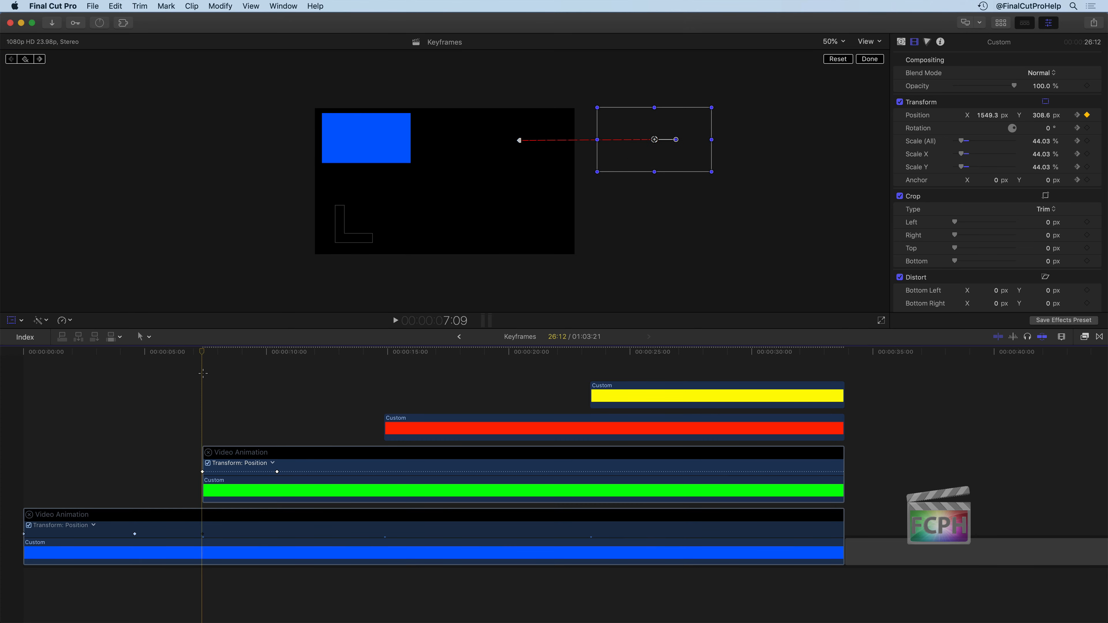
key("space")
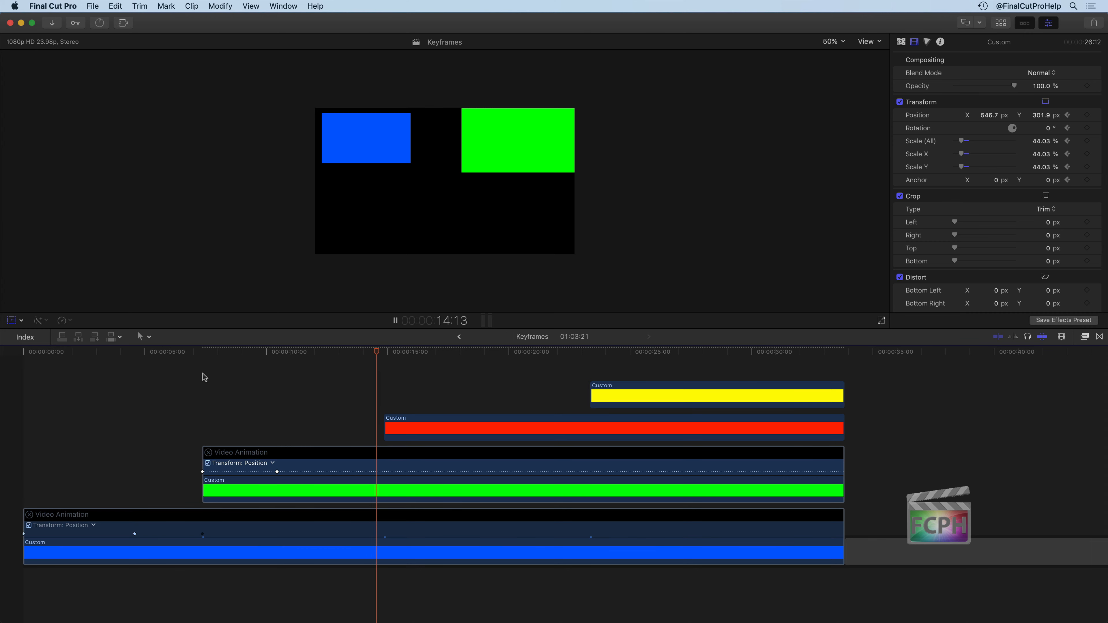
key("space")
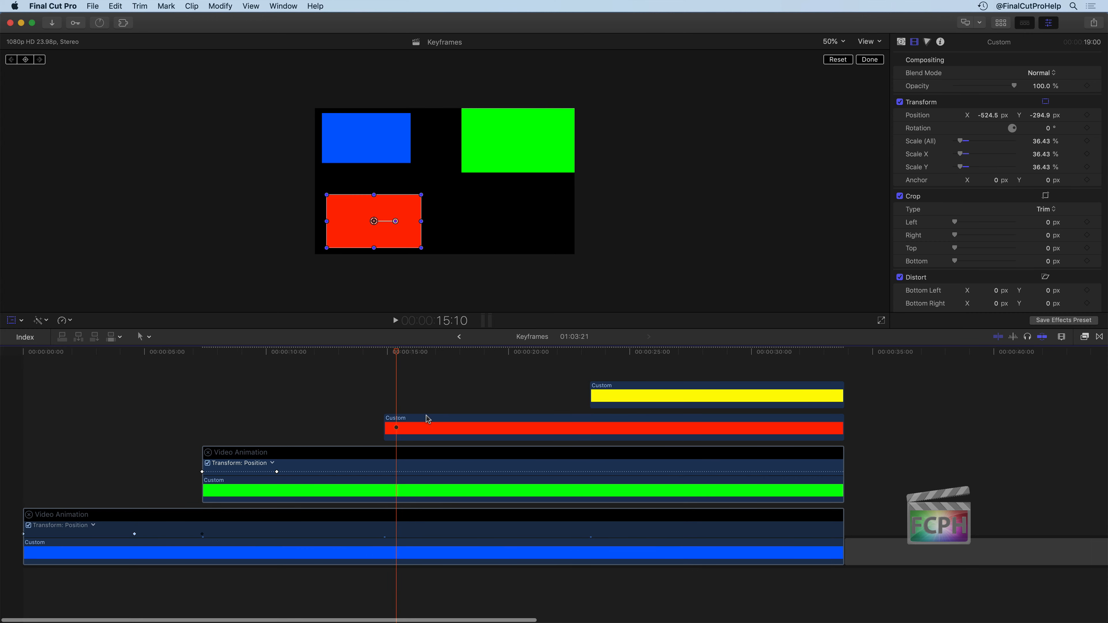
- Show the red clip's video animation with its track set to Transform Position and solo the animation
left_click(416, 429)
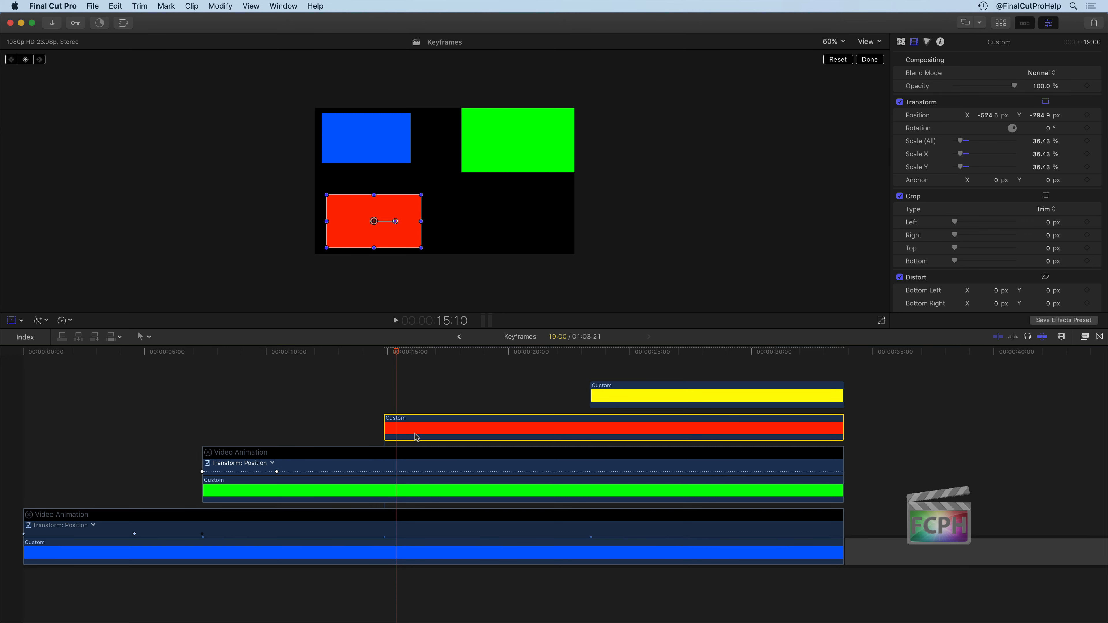
right_click(410, 429)
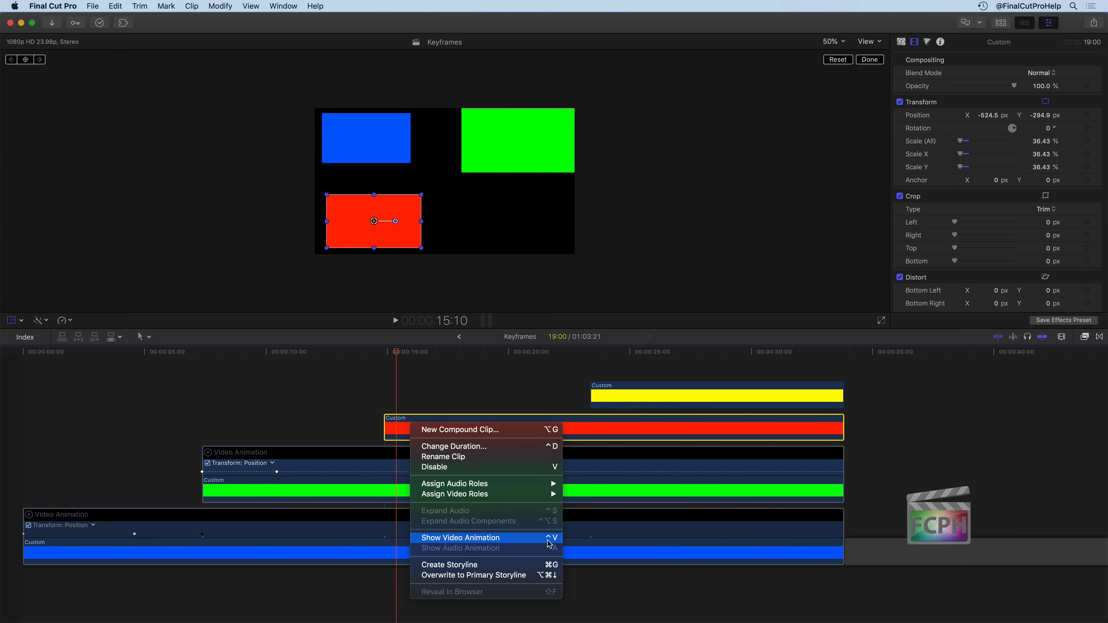
left_click(506, 538)
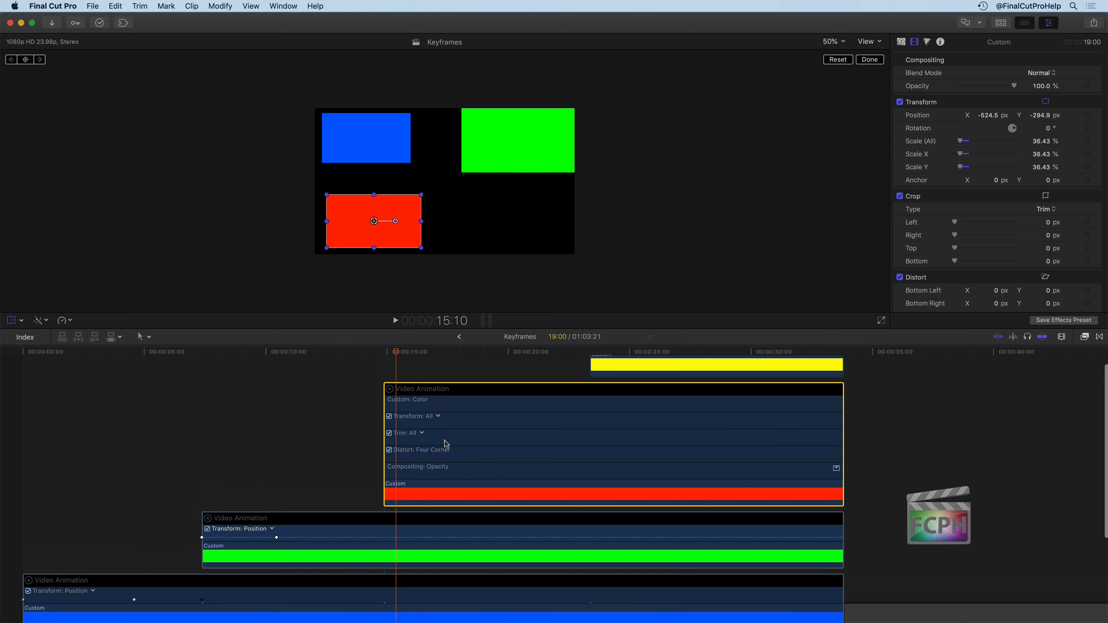
left_click(439, 417)
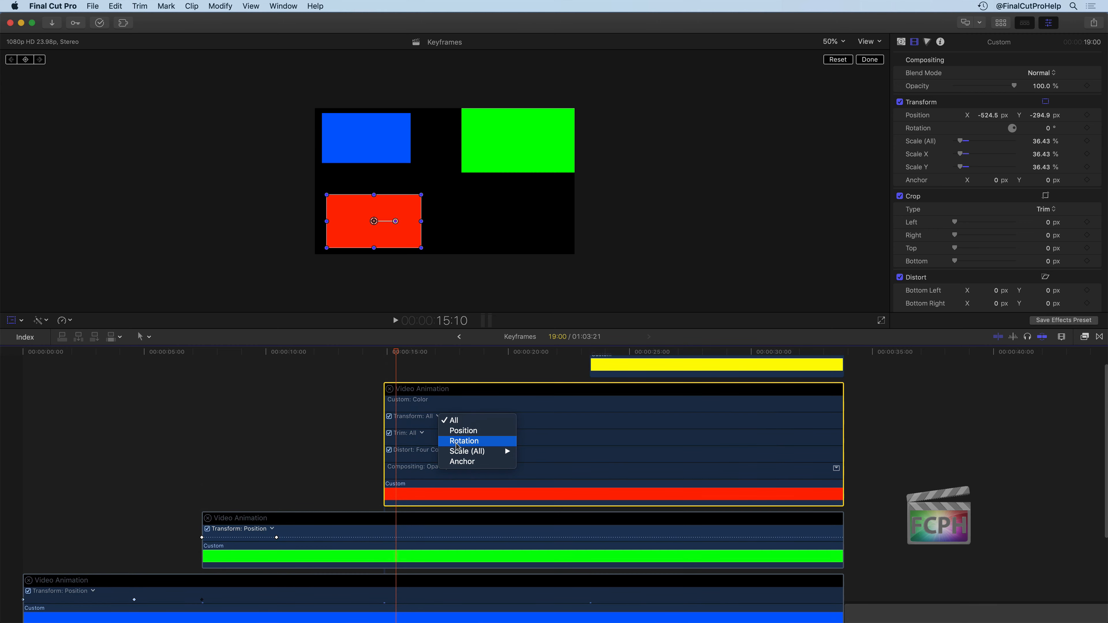
left_click(453, 429)
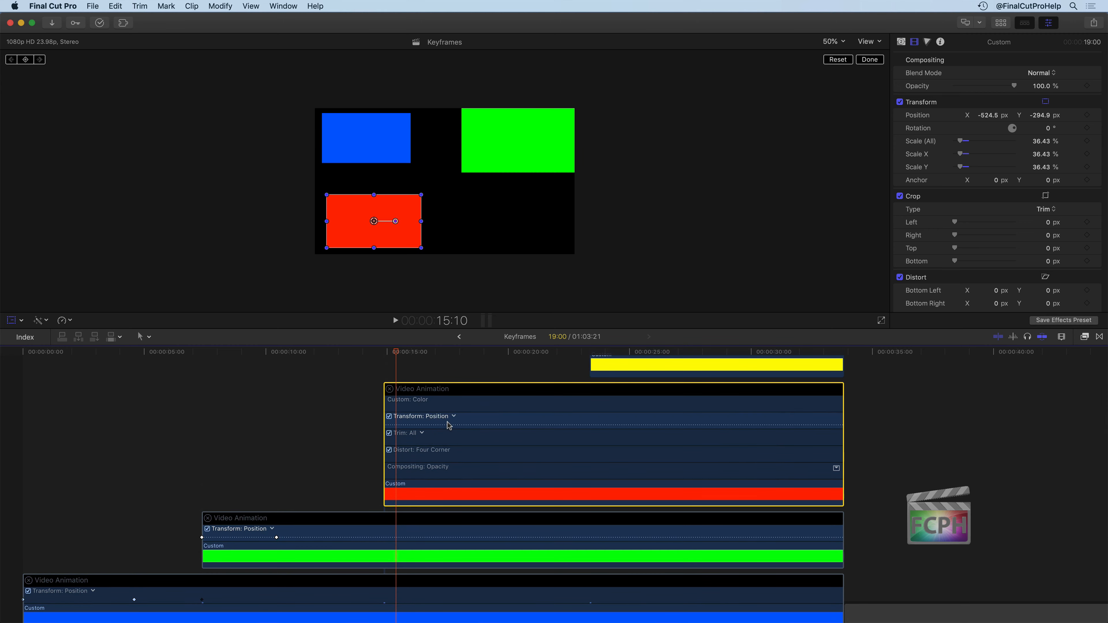
left_click(195, 8)
left_click(228, 105)
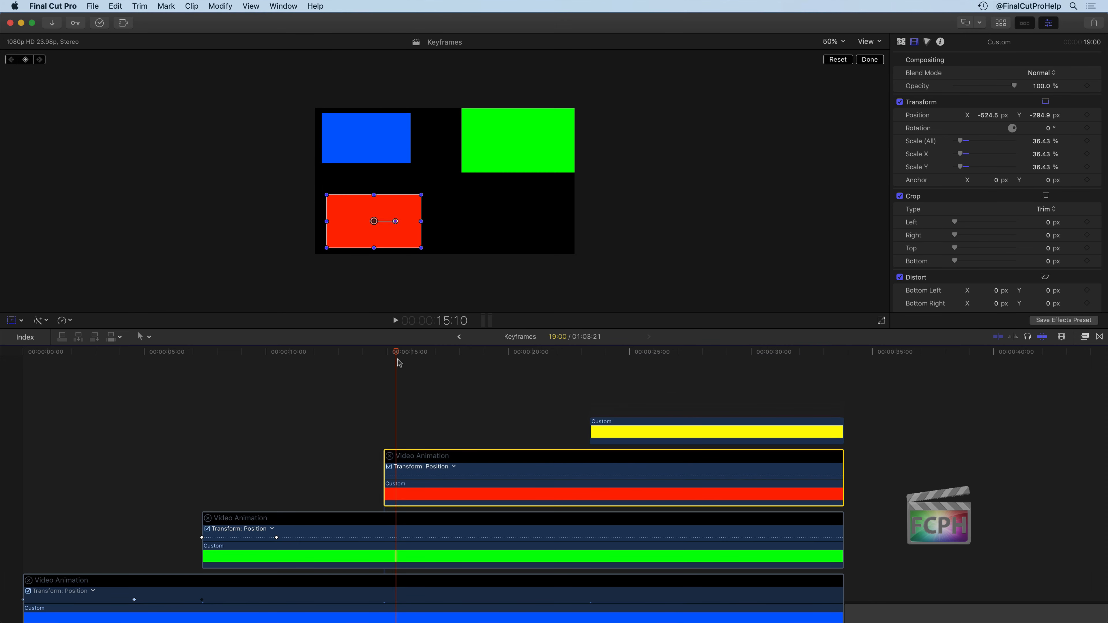
- Add a Transform keyframe to the red clip at 18:05
left_click_drag(398, 354, 463, 361)
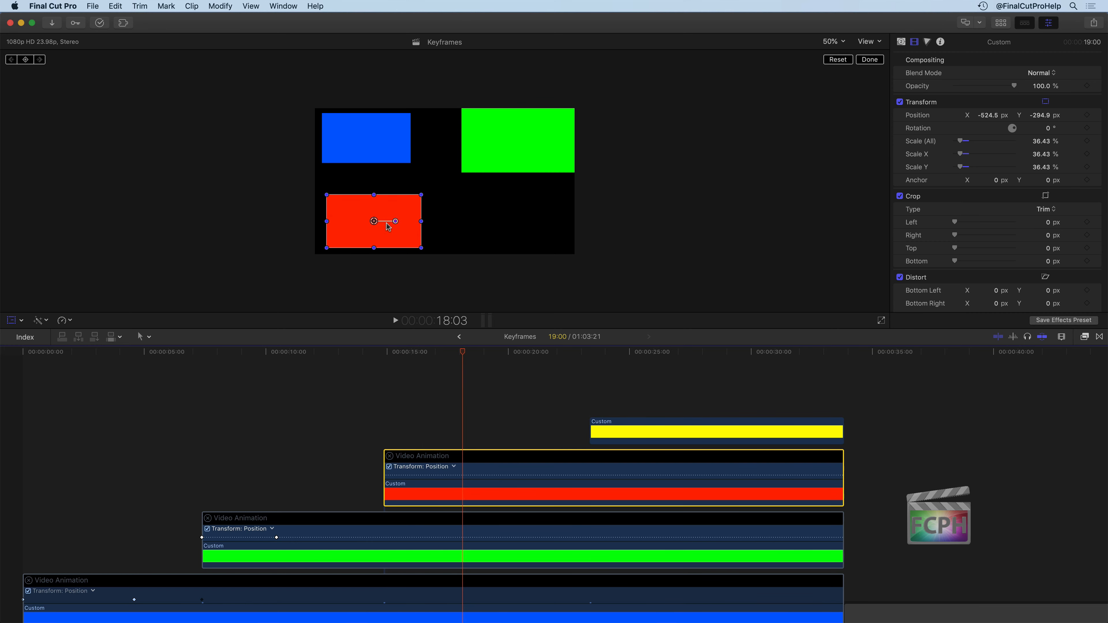
left_click_drag(463, 353, 465, 354)
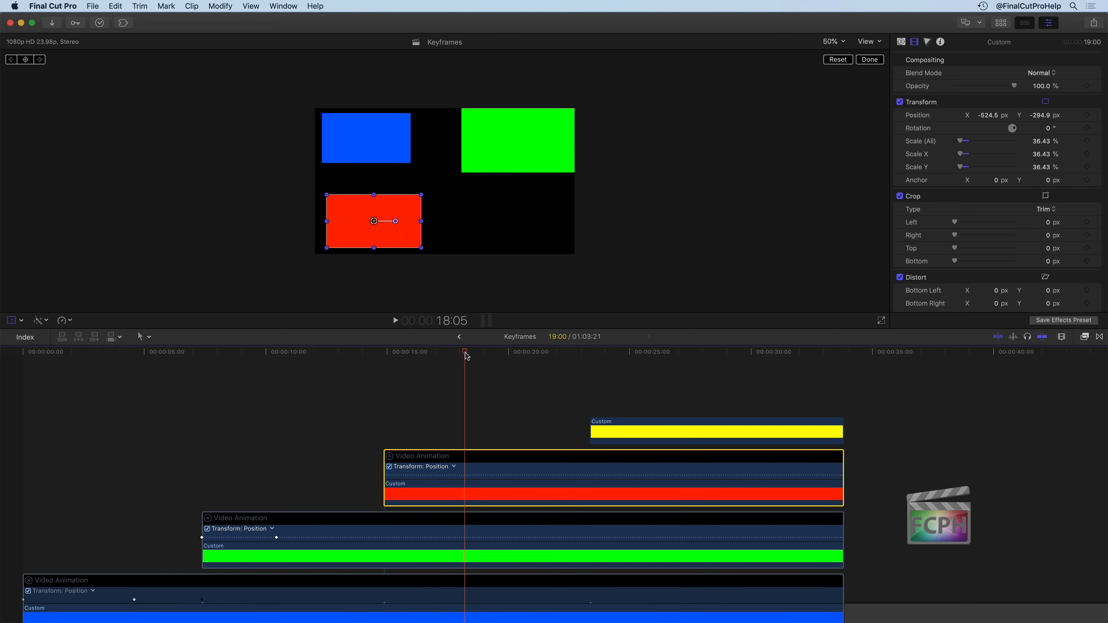
left_click(26, 60)
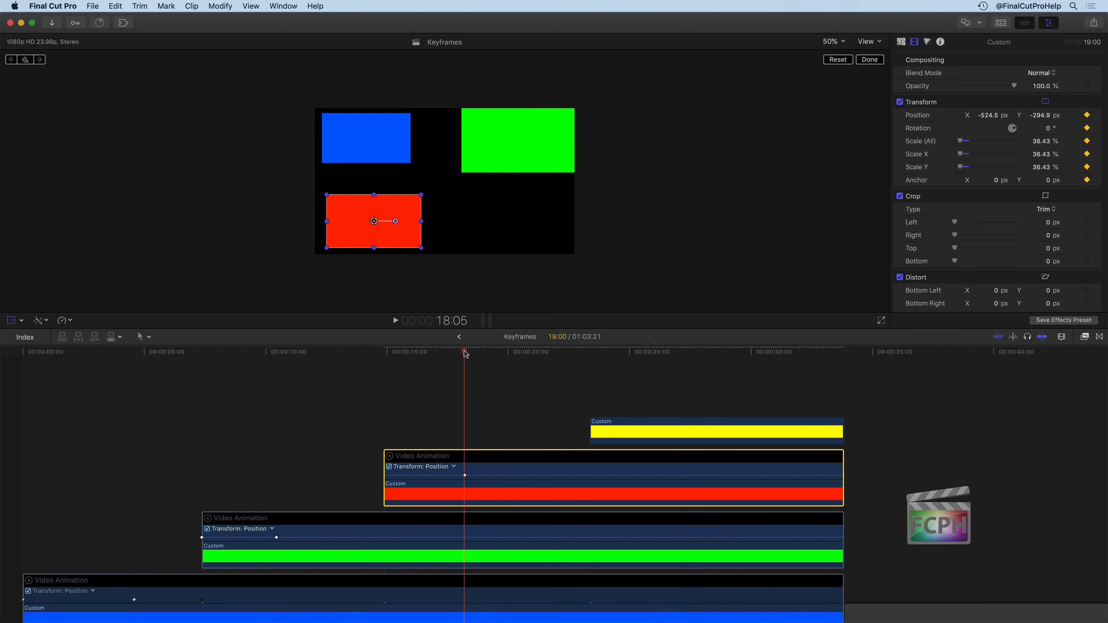
- At the red clip's start, move it below the frame and rotate it, and play the animation back
left_click(383, 357)
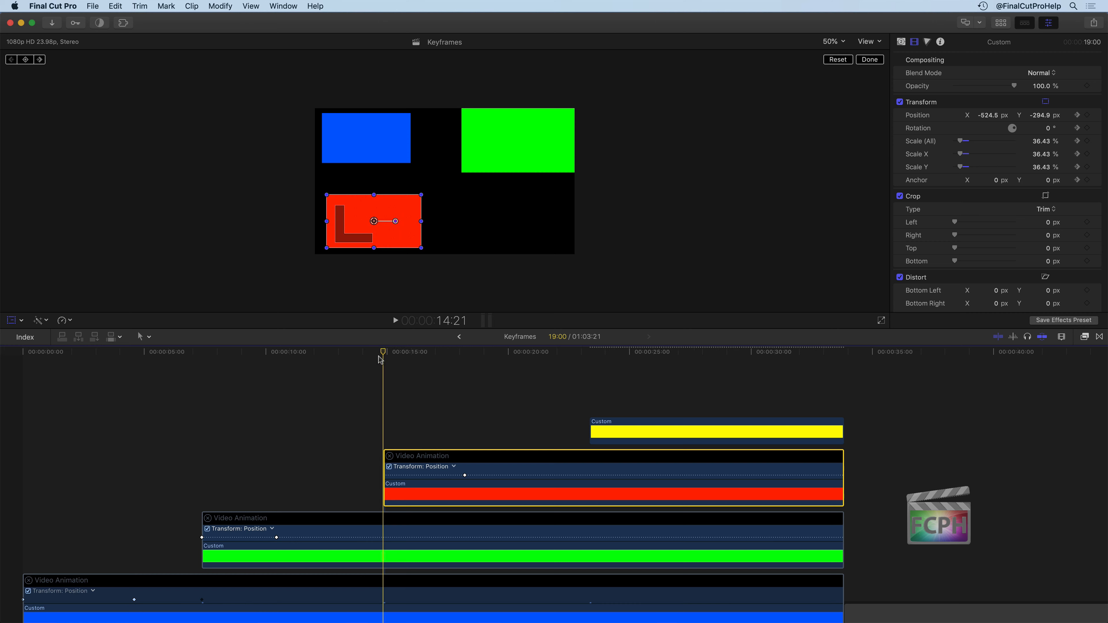
left_click_drag(389, 234, 405, 288)
left_click(387, 396)
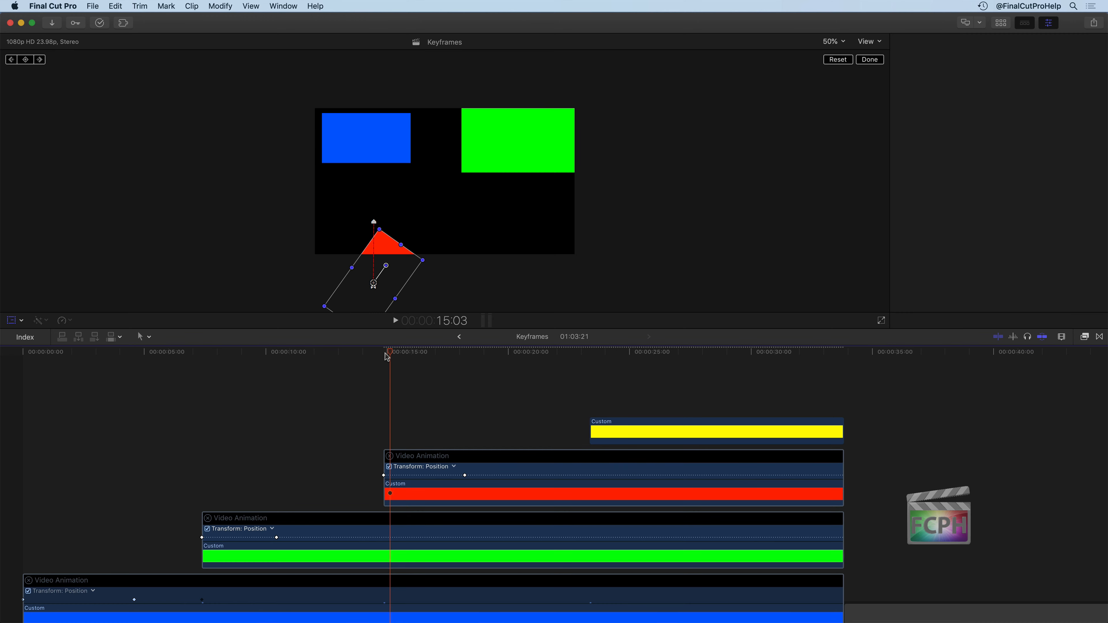
left_click(366, 352)
key("space")
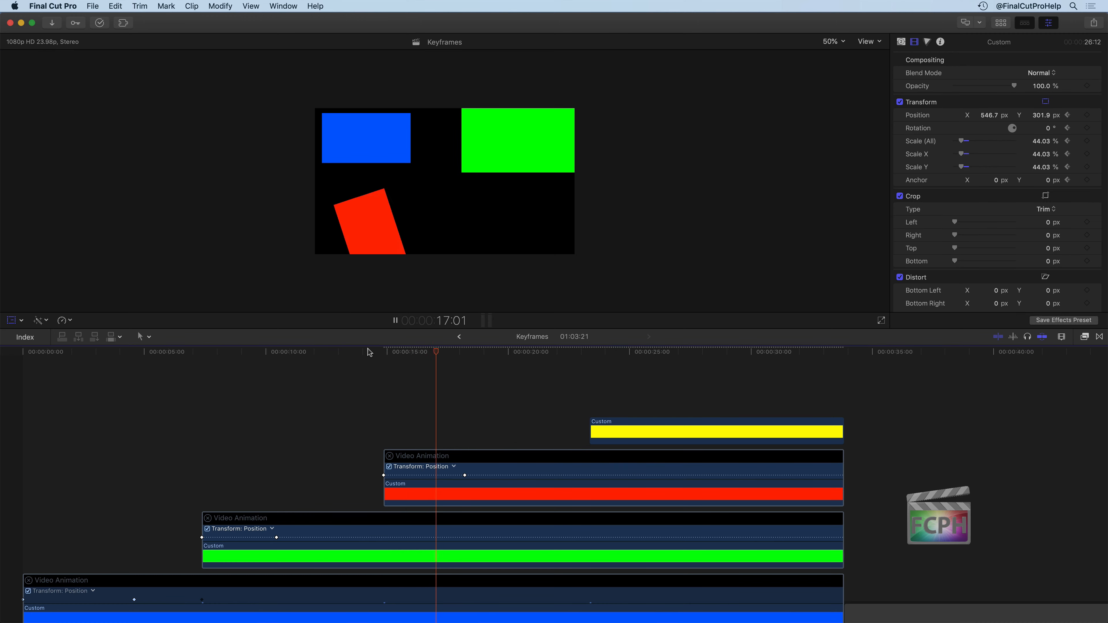
key("space")
- At 23:09, move the yellow clip beyond the frame's upper-left corner to about X -1497 px, Y 786 px and add a Transform keyframe
left_click(461, 354)
left_click_drag(466, 354, 590, 358)
left_click(464, 353)
left_click(613, 434)
left_click(608, 356)
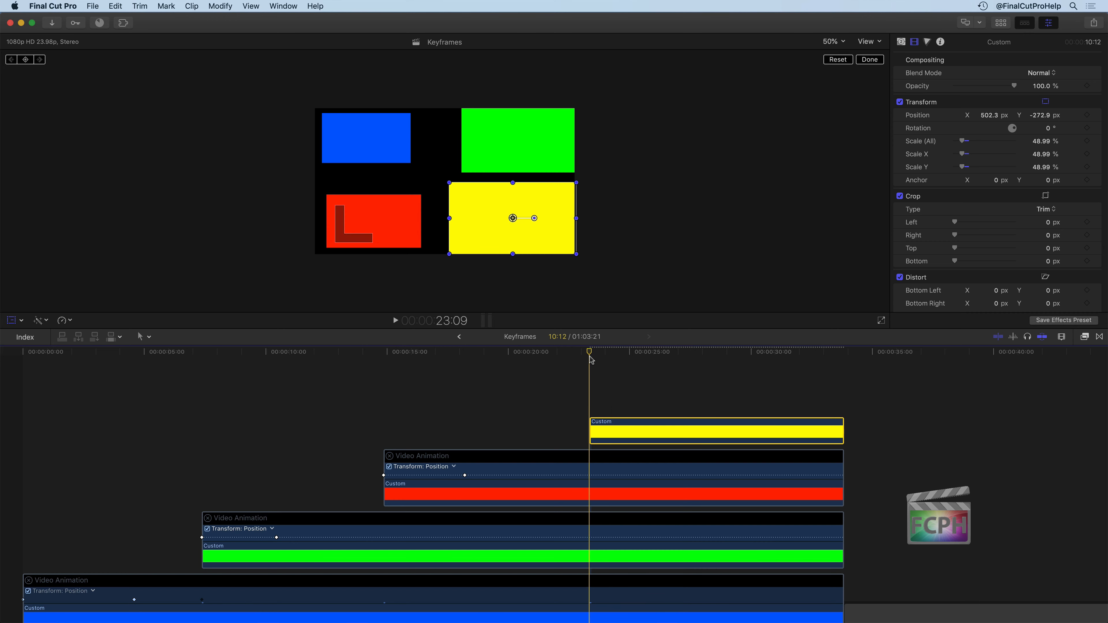
left_click_drag(493, 230, 242, 75)
left_click(26, 59)
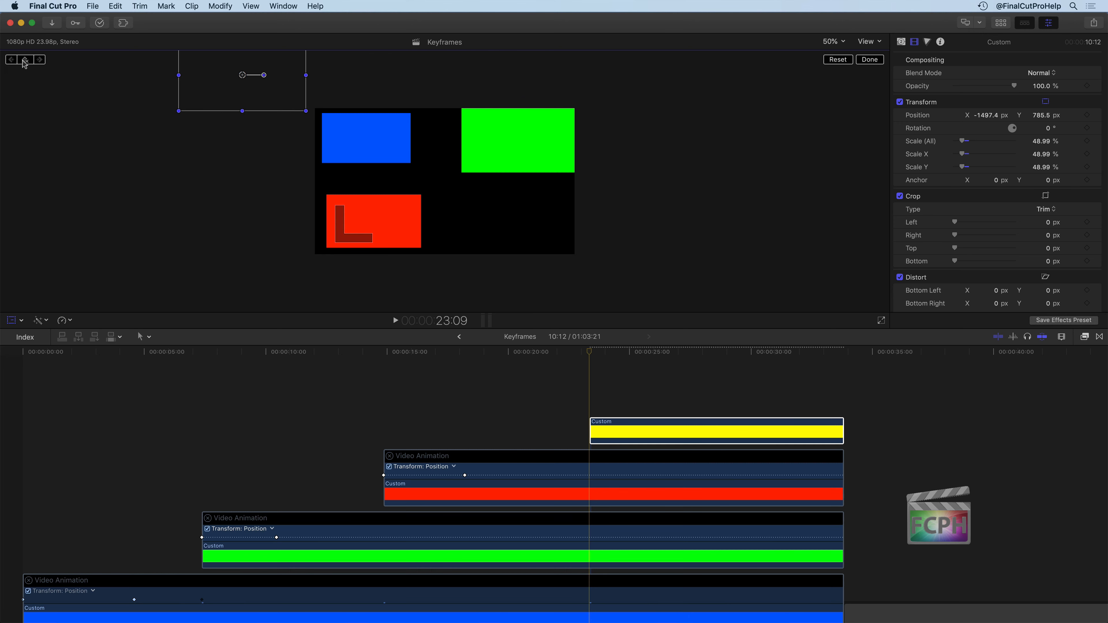
- At 24:17, move the yellow clip below the frame to about X 94 px, Y -907 px
left_click(602, 354)
left_click_drag(606, 357, 622, 356)
left_click_drag(246, 90, 461, 318)
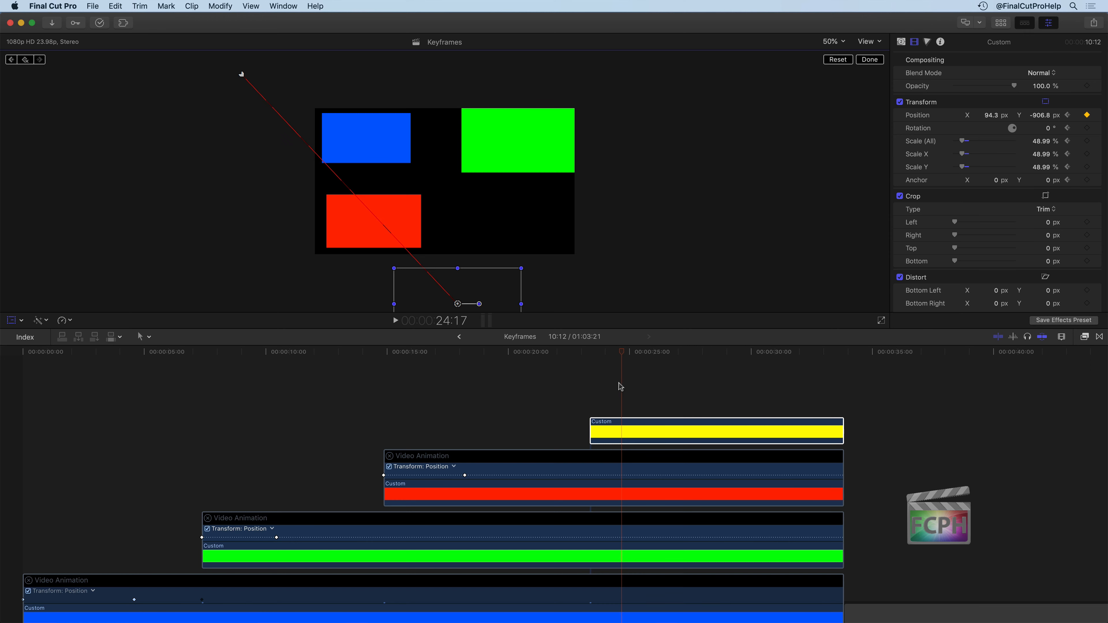
- Extend the yellow clip's keyframed path right of the frame, above it, and by 30:09 to about X 491 px, Y -270 px
left_click_drag(625, 356, 667, 354)
left_click_drag(502, 280, 697, 154)
left_click_drag(667, 352, 685, 353)
left_click(713, 354)
left_click_drag(709, 141, 500, 233)
left_click(760, 352)
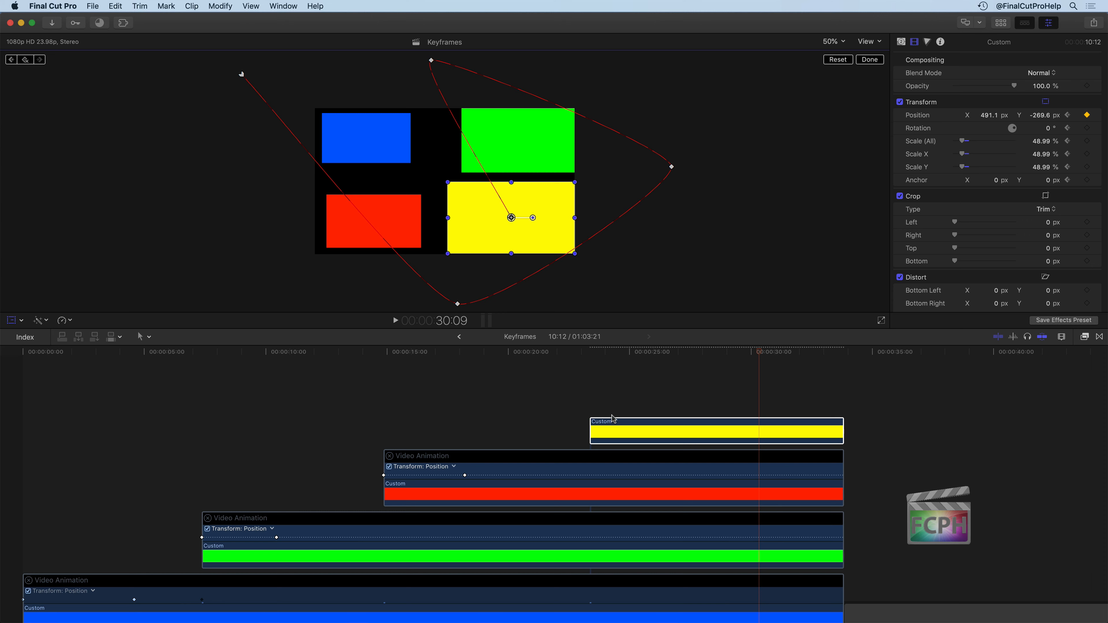
- Finish the on-screen Transform editing and return the playhead to the project's start
left_click(686, 394)
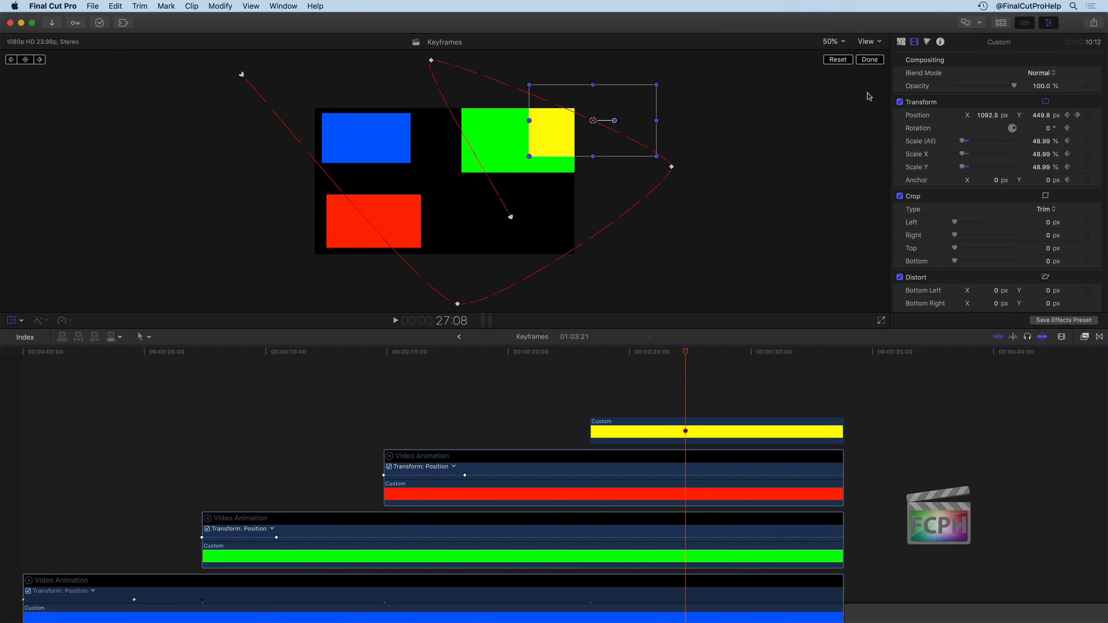
left_click(873, 62)
left_click(822, 353)
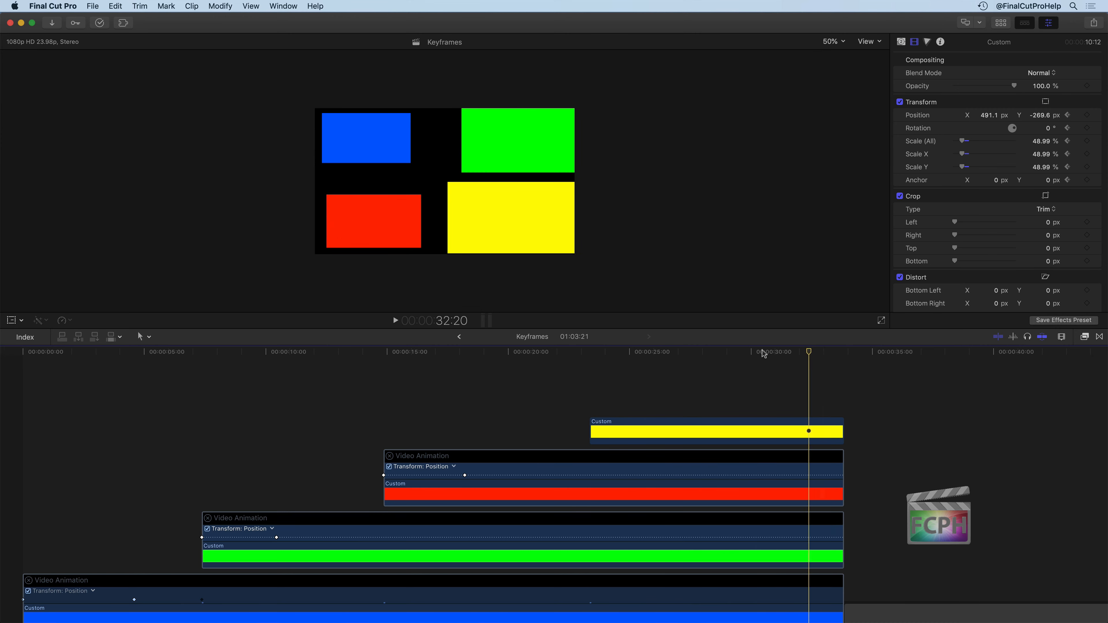
left_click(71, 392)
left_click(26, 391)
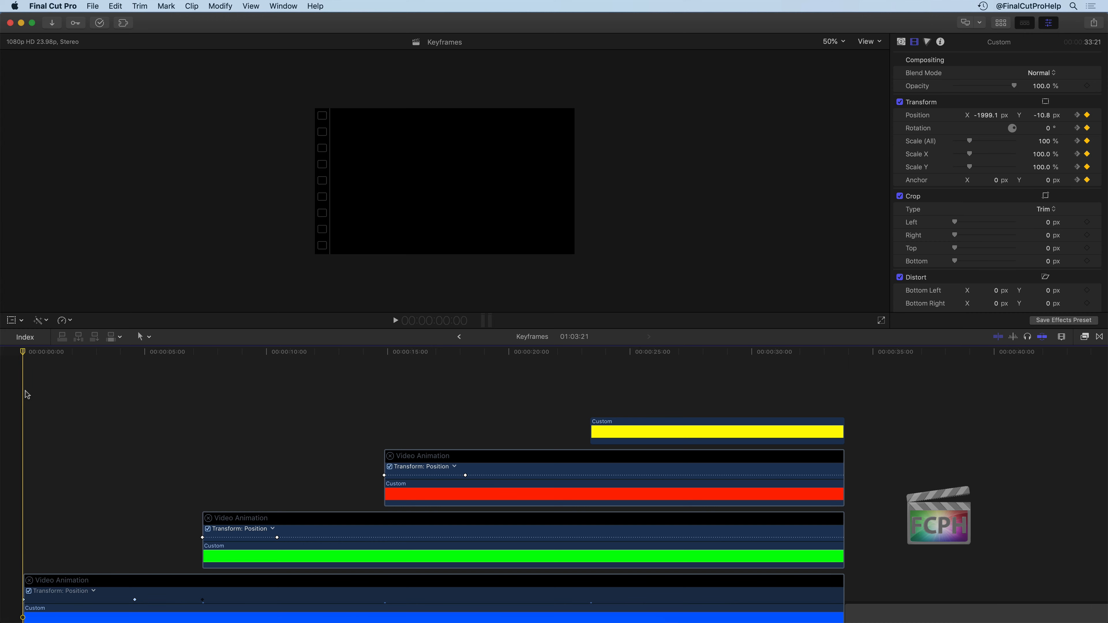
- Play the project from the start to review all four animations, and park the playhead near its end
key("space")
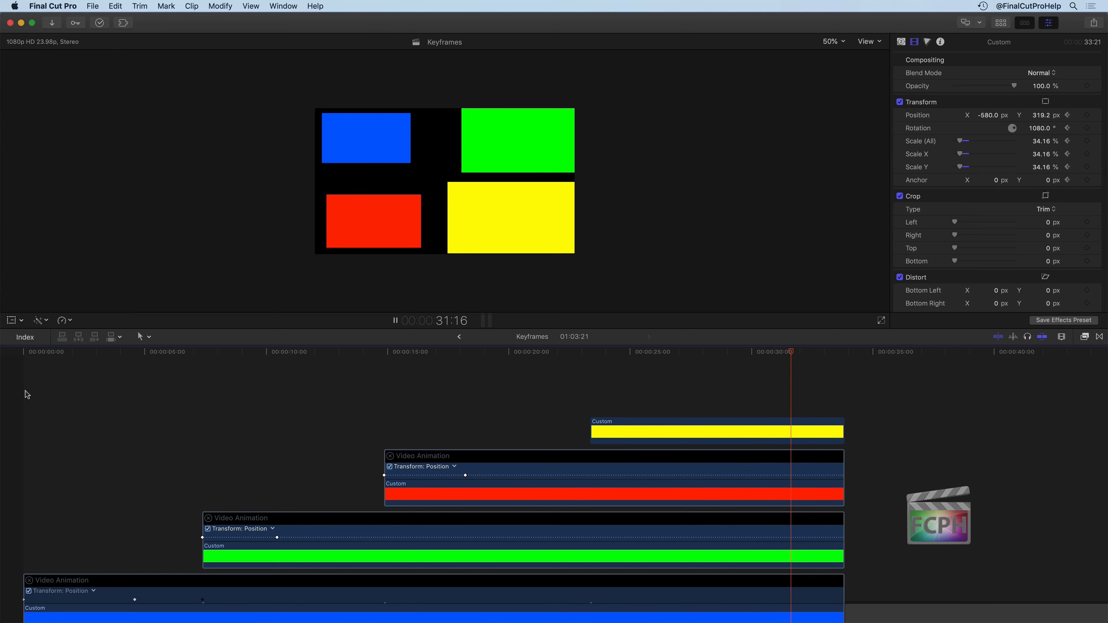
key("space")
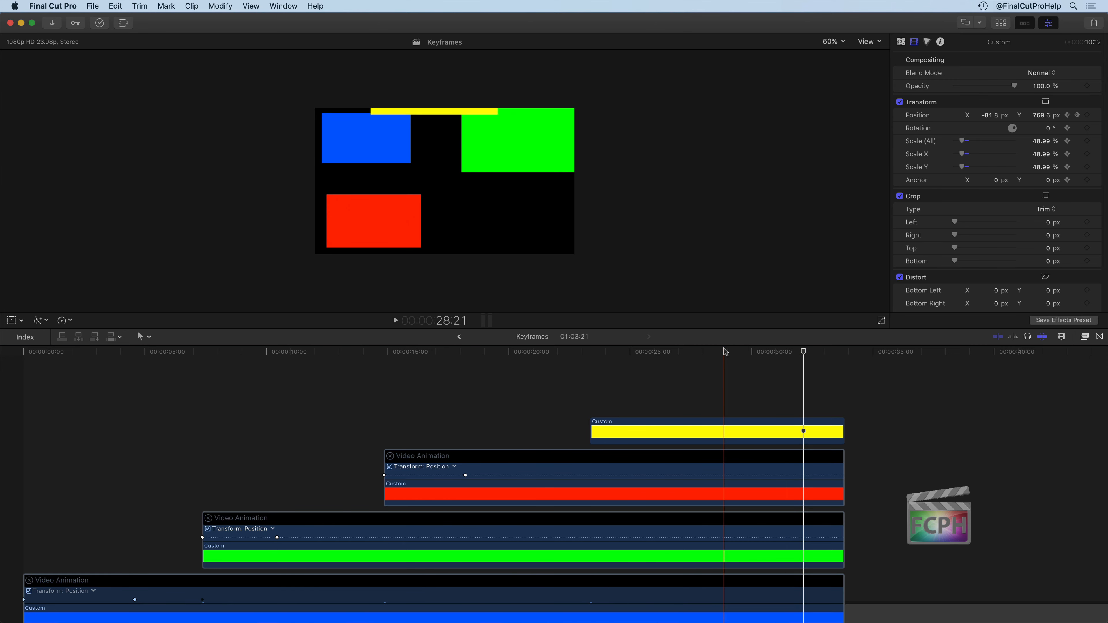
left_click(789, 354)
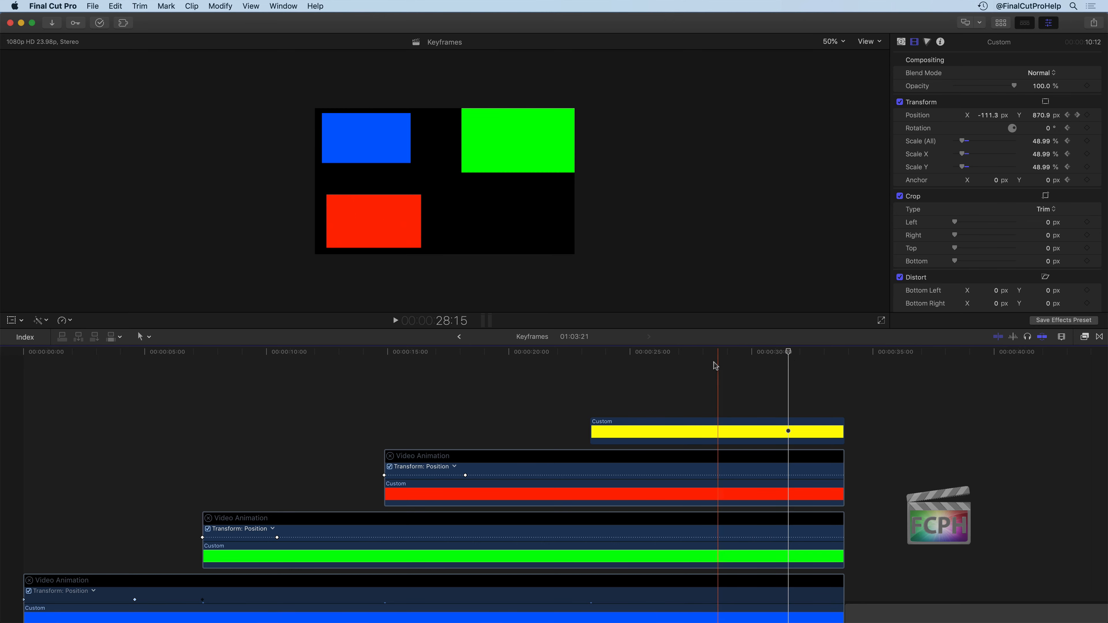
- Hide the Video Animation editors of the red, green and blue clips
left_click(391, 457)
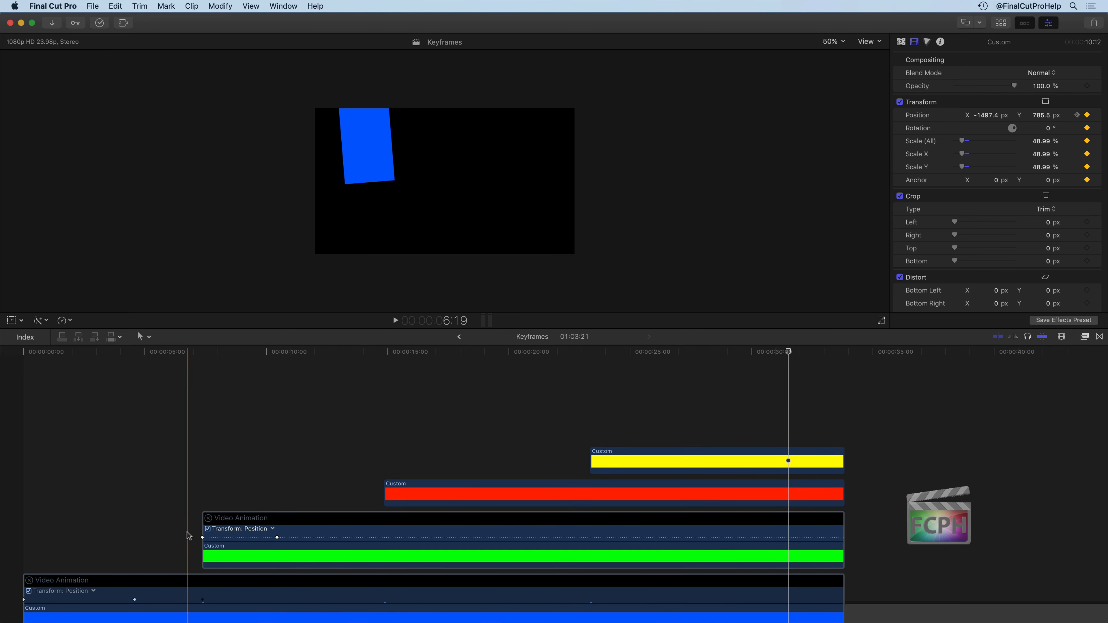
left_click(209, 518)
left_click(29, 581)
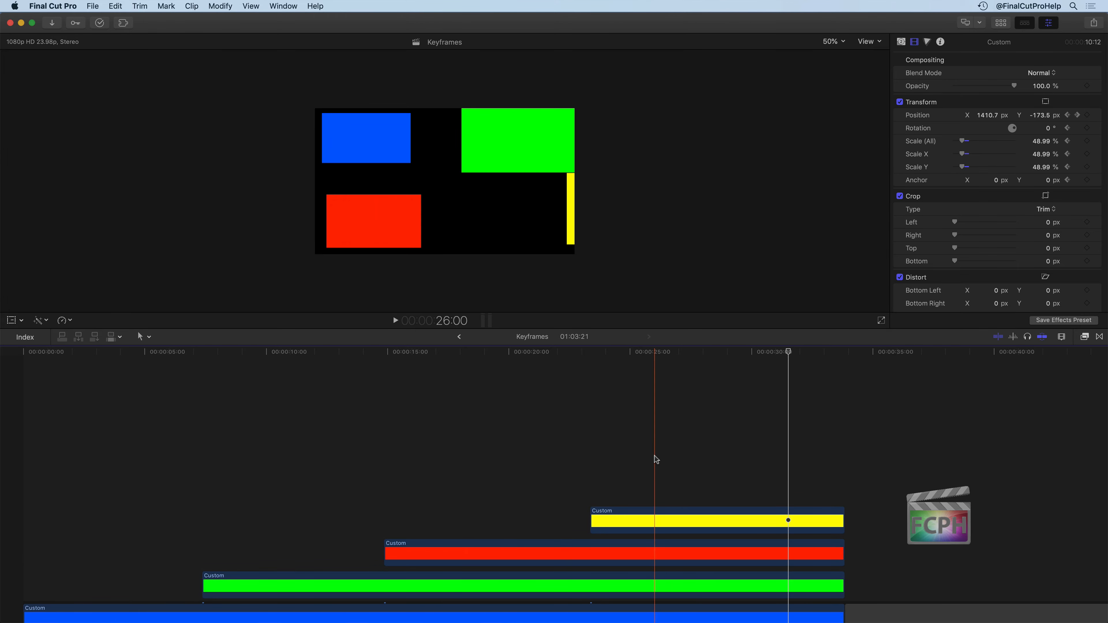
scroll(654, 456, "down", 3)
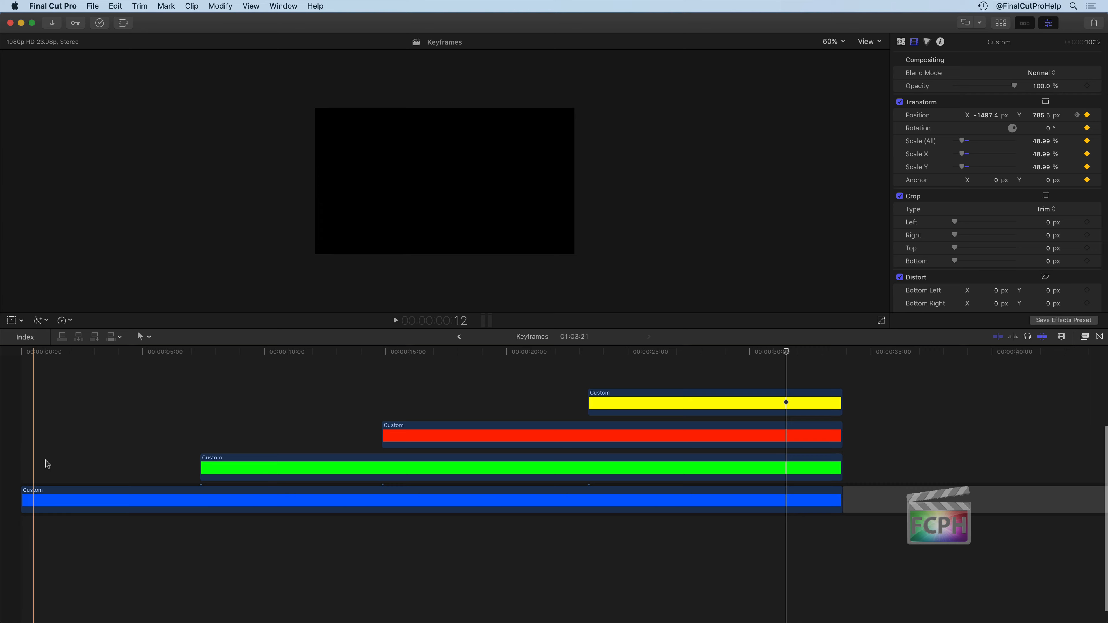
- Set the blue clip's Scale (All) to 50% at its 4:14 keyframe
left_click(135, 351)
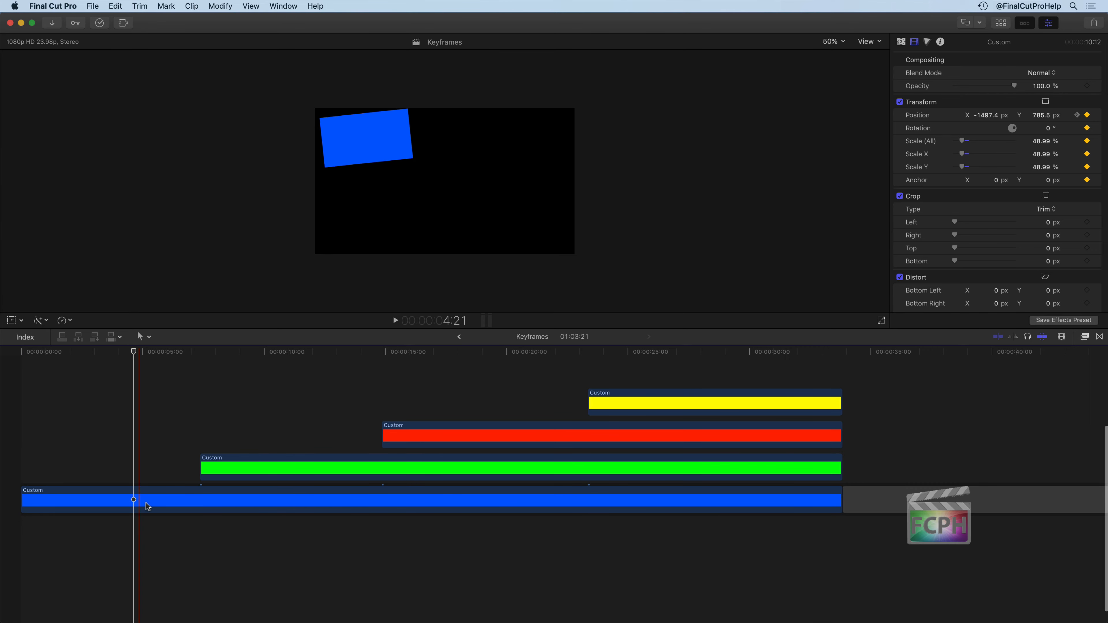
left_click(141, 501)
left_click_drag(134, 351, 205, 370)
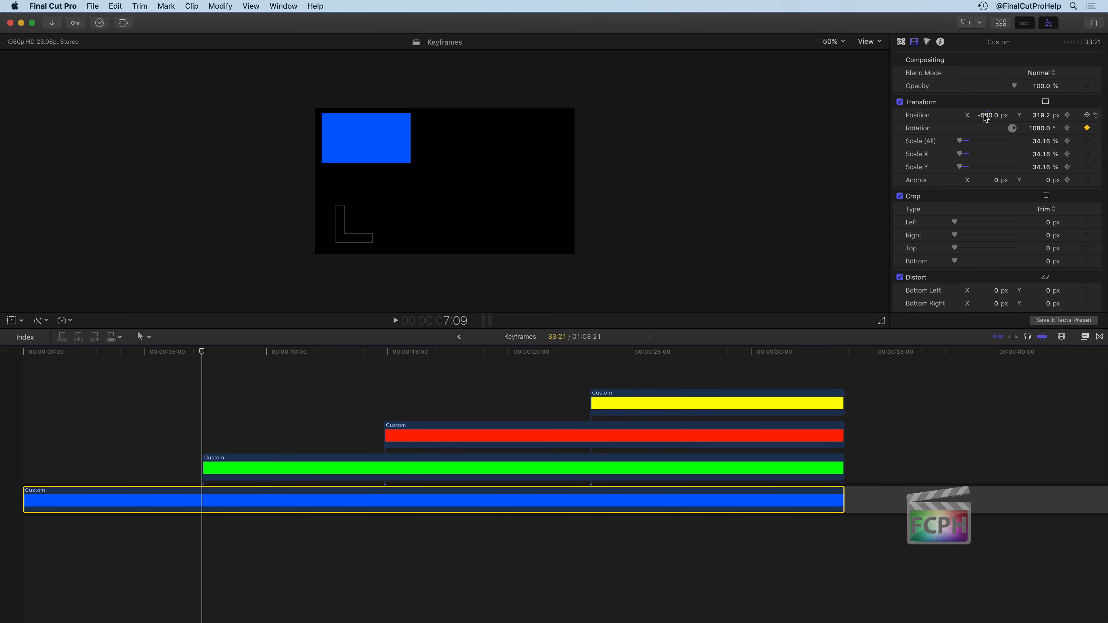
left_click(1067, 115)
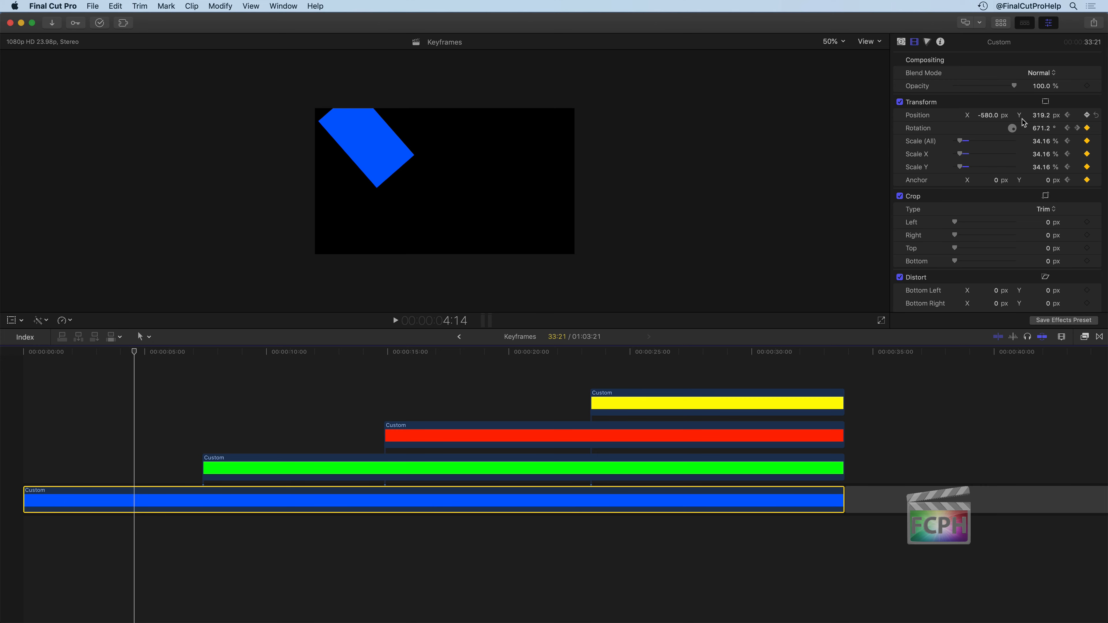
left_click_drag(1042, 144, 1042, 128)
left_click(1040, 141)
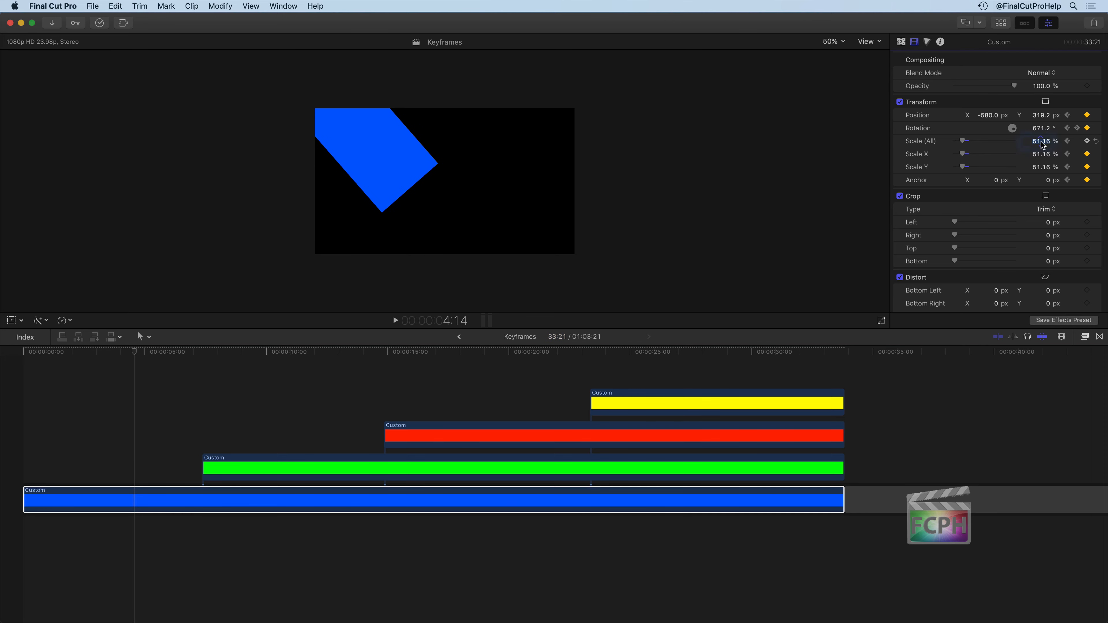
type("50")
key("Return")
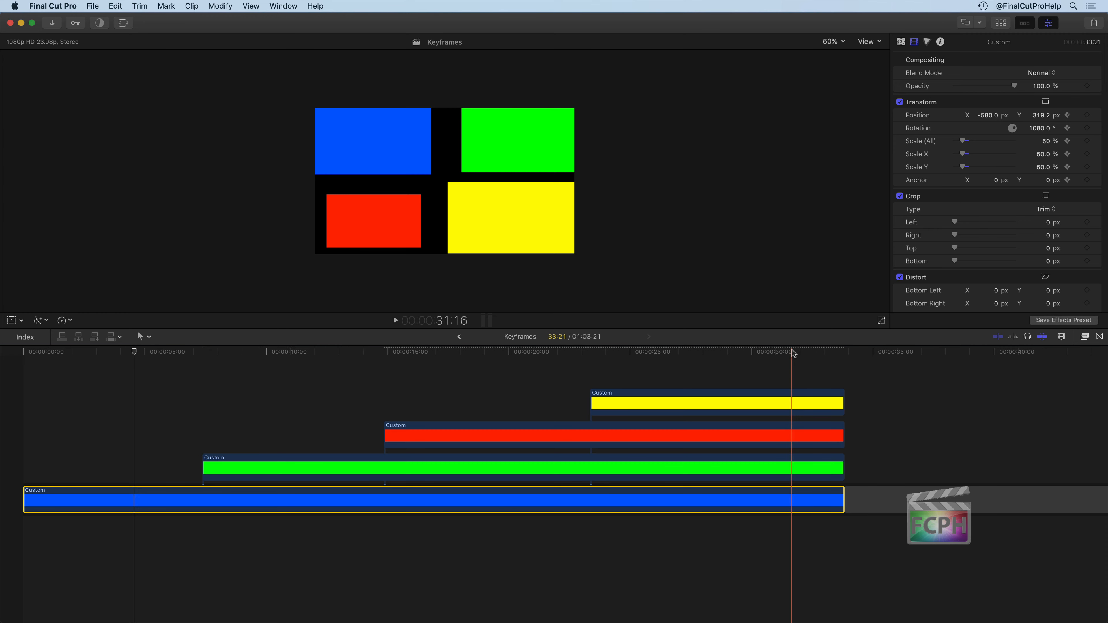
- Set the green clip's Scale (All) to 50% at its 10:11 keyframe
left_click(315, 465)
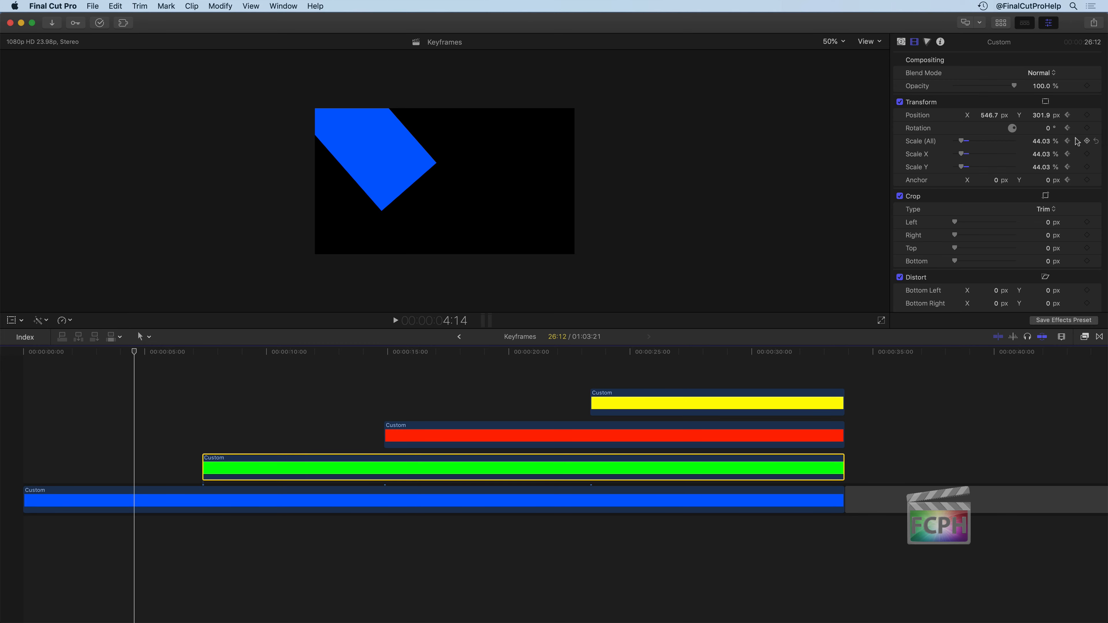
mouse_move(257, 352)
left_mouse_down()
mouse_move(320, 353)
mouse_move(274, 352)
left_mouse_up()
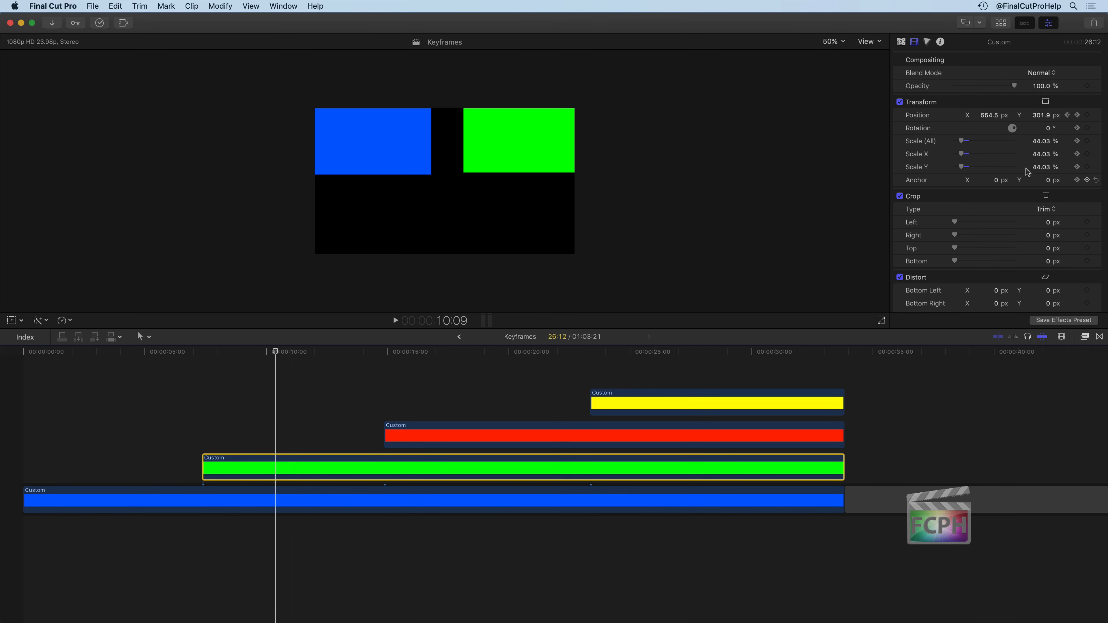
left_click(1076, 142)
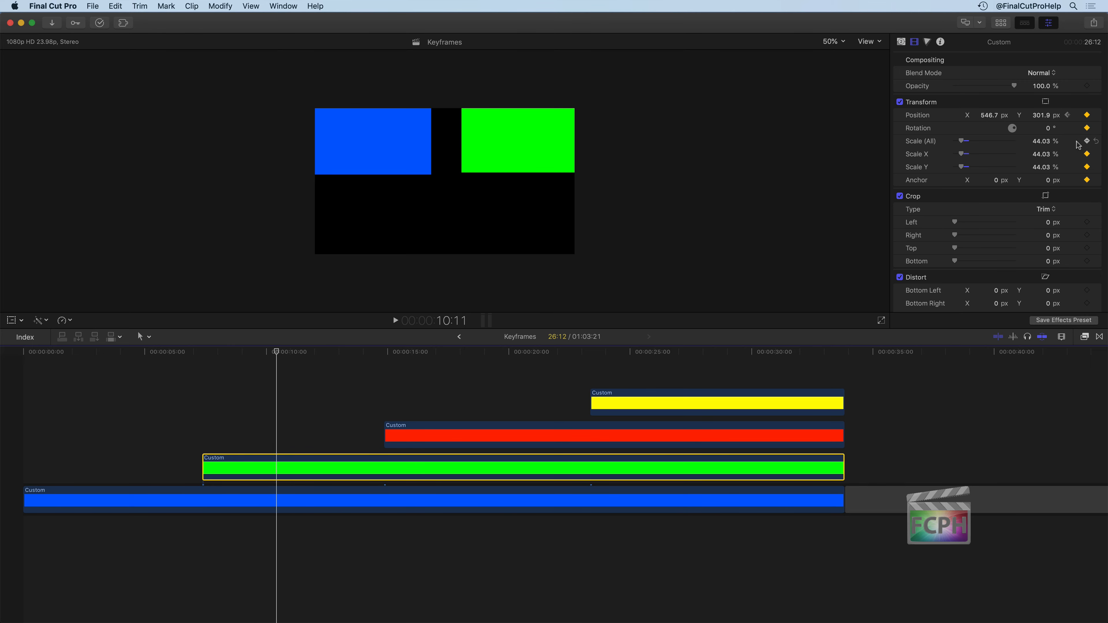
left_click(1042, 141)
type("50")
key("Return")
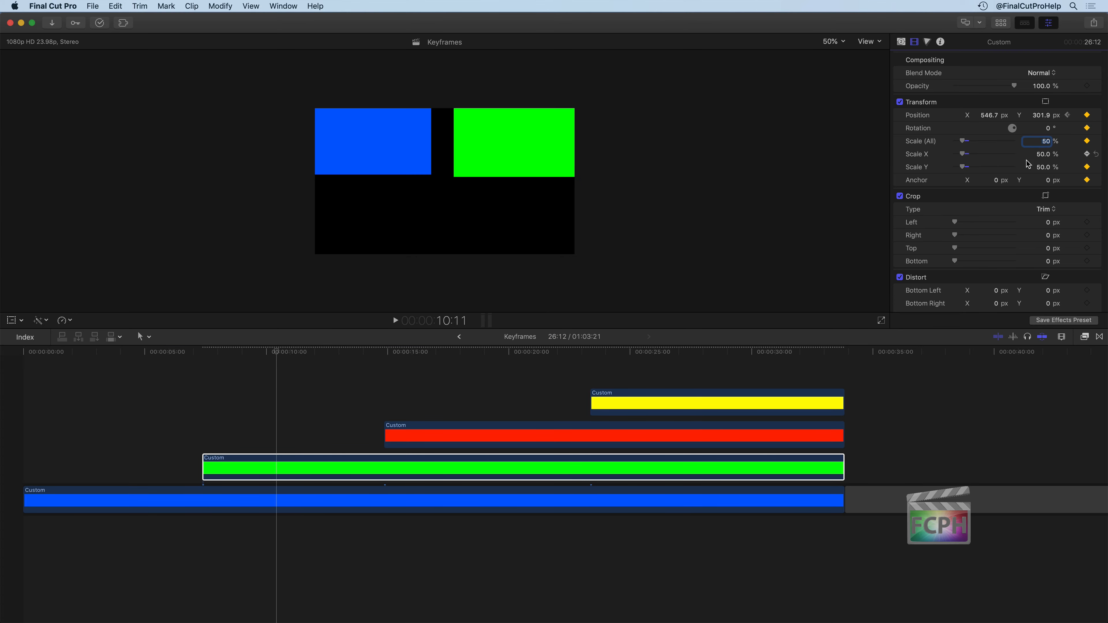
- Set the red clip's Scale (All) to 50% at its 18:05 keyframe
left_click(472, 353)
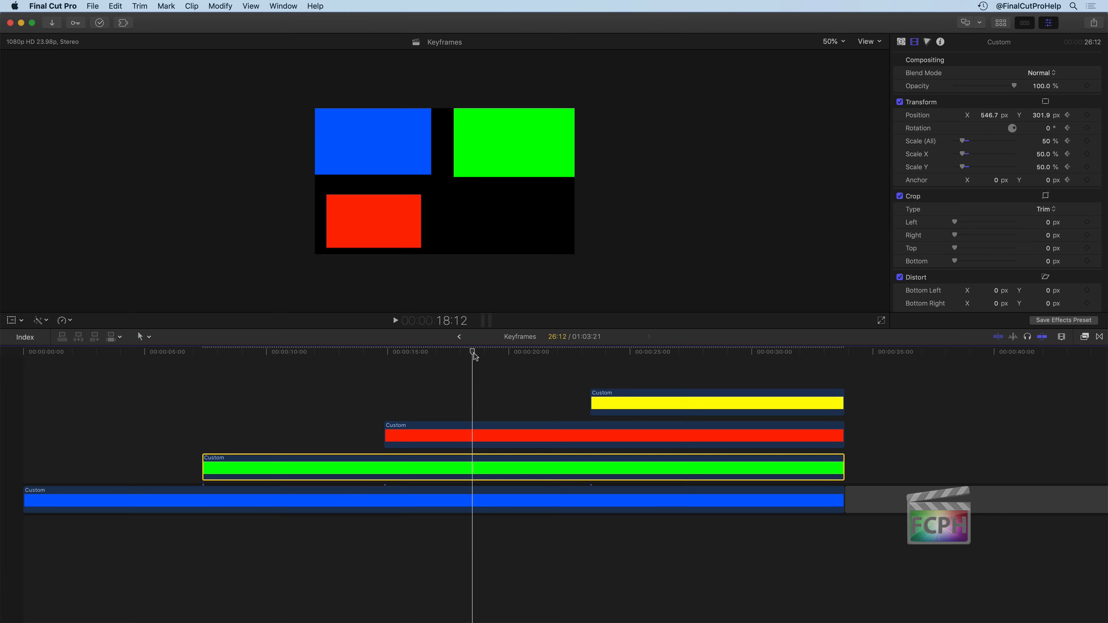
left_click(468, 432)
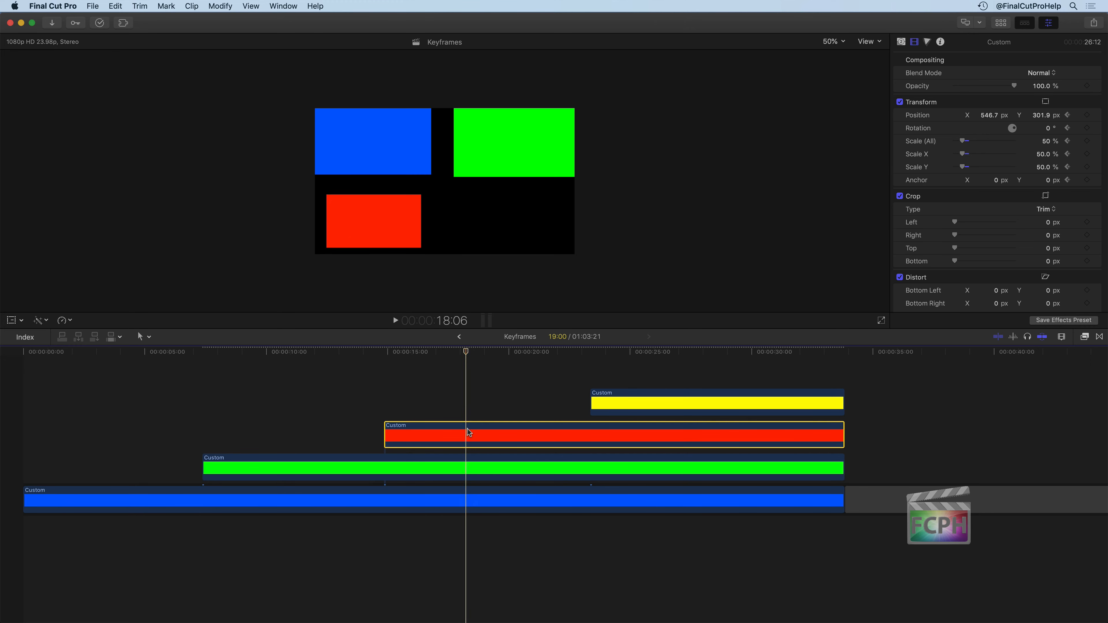
left_click(1066, 142)
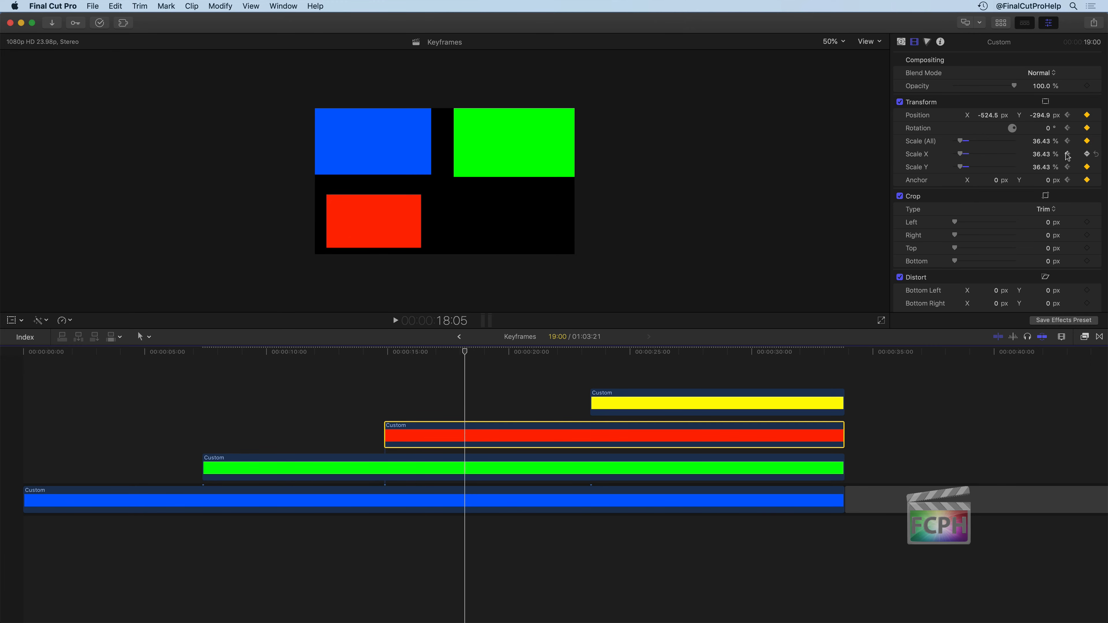
left_click(1041, 142)
type("50")
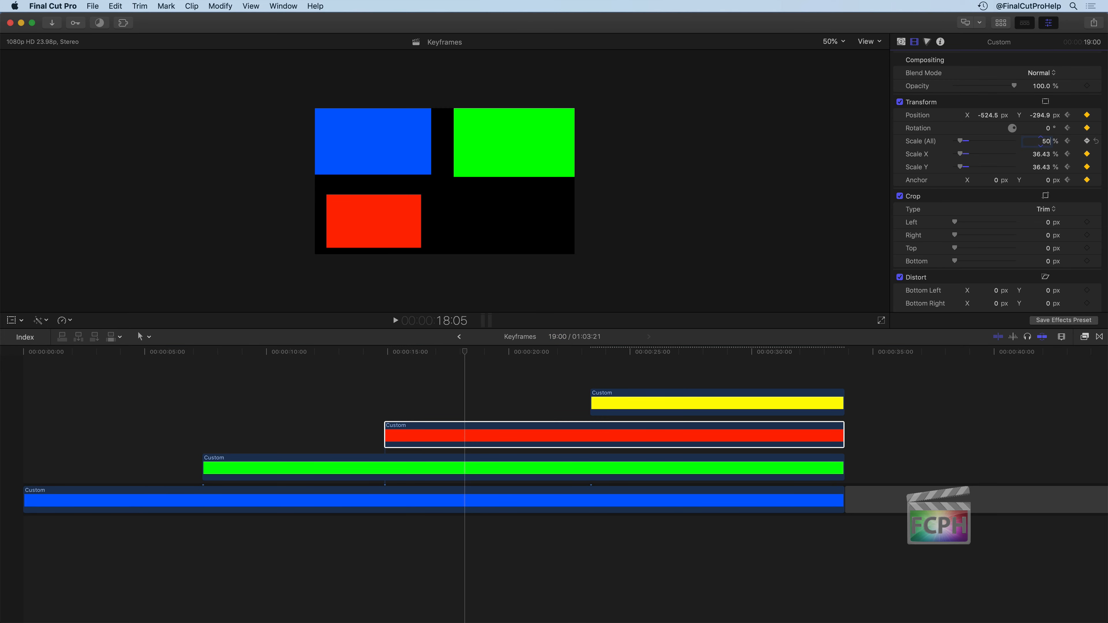
key("Return")
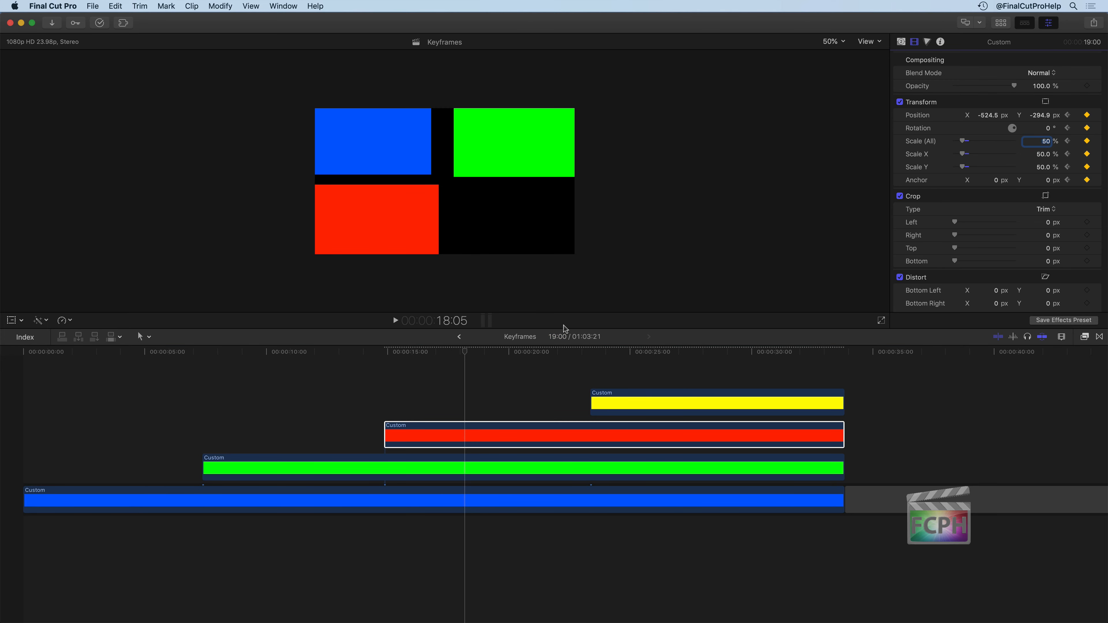
- Set the yellow clip's Scale (All) to 50% at its 23:09 keyframe
left_click_drag(593, 356, 699, 357)
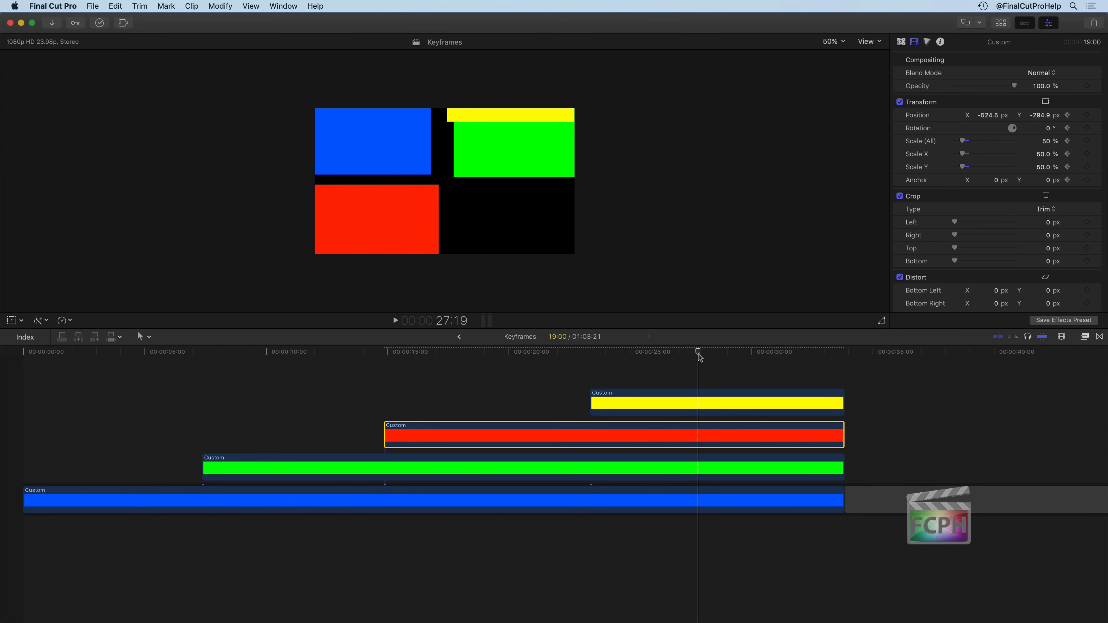
left_click(662, 404)
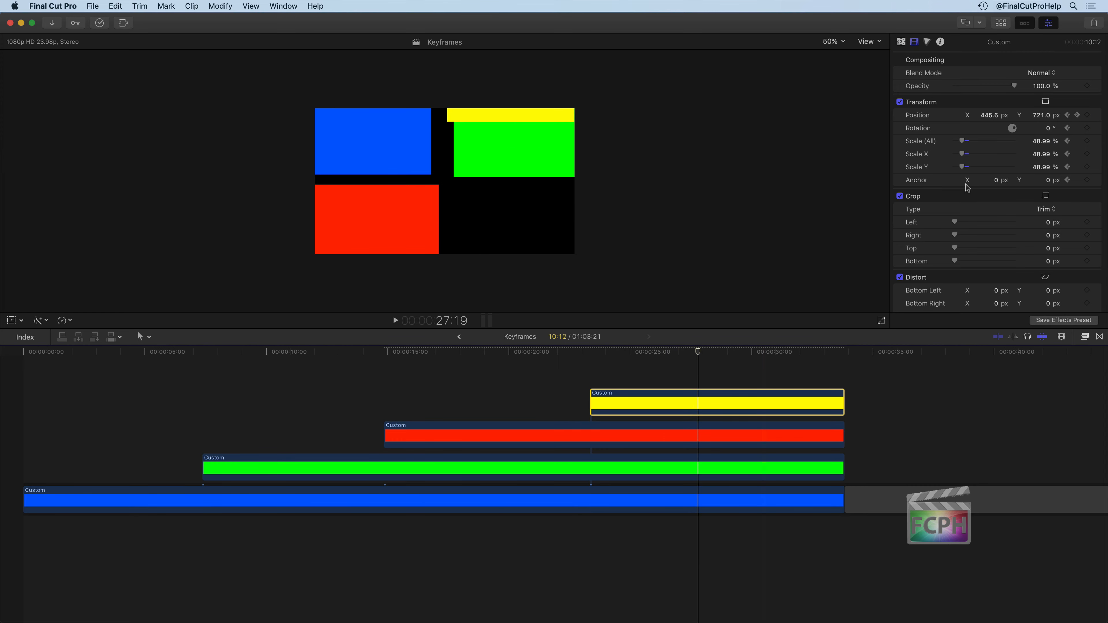
left_click(1067, 141)
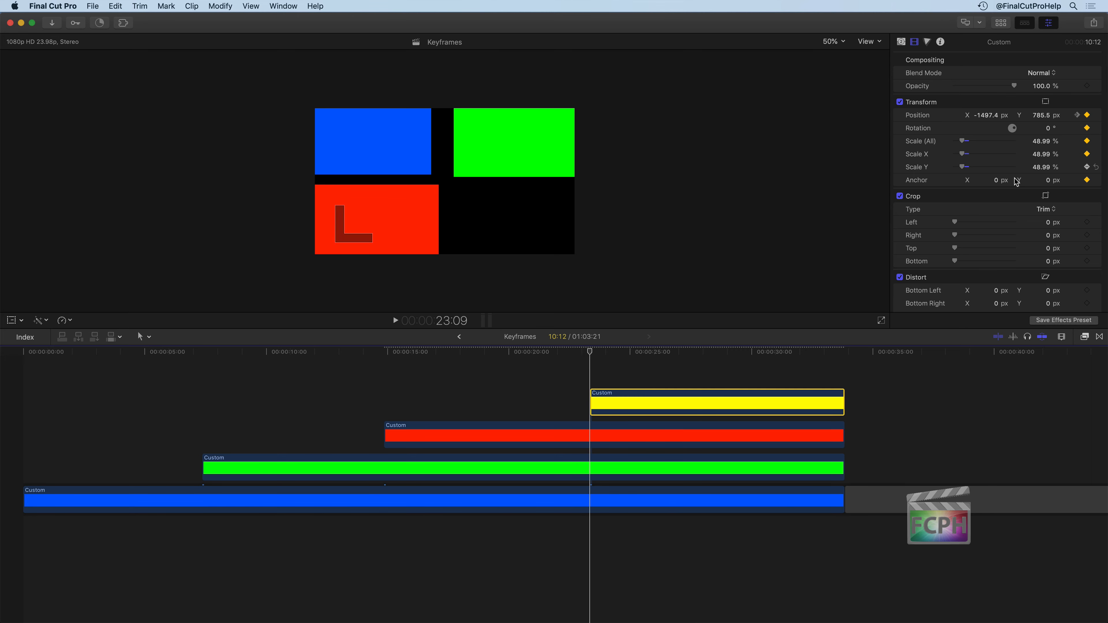
left_click(1043, 141)
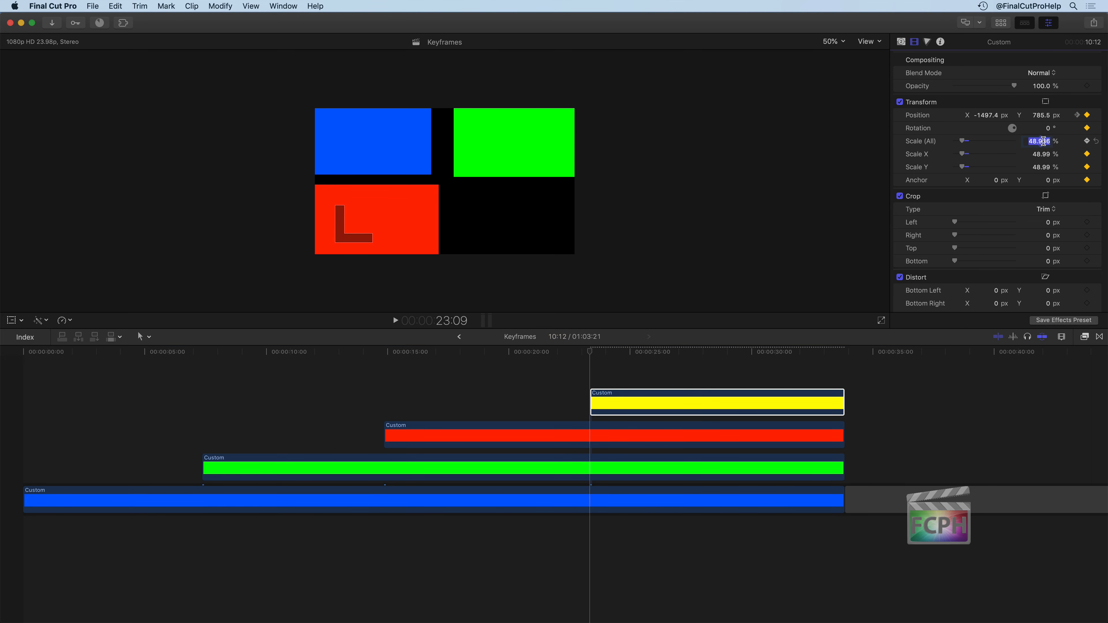
type("50")
left_click(598, 362)
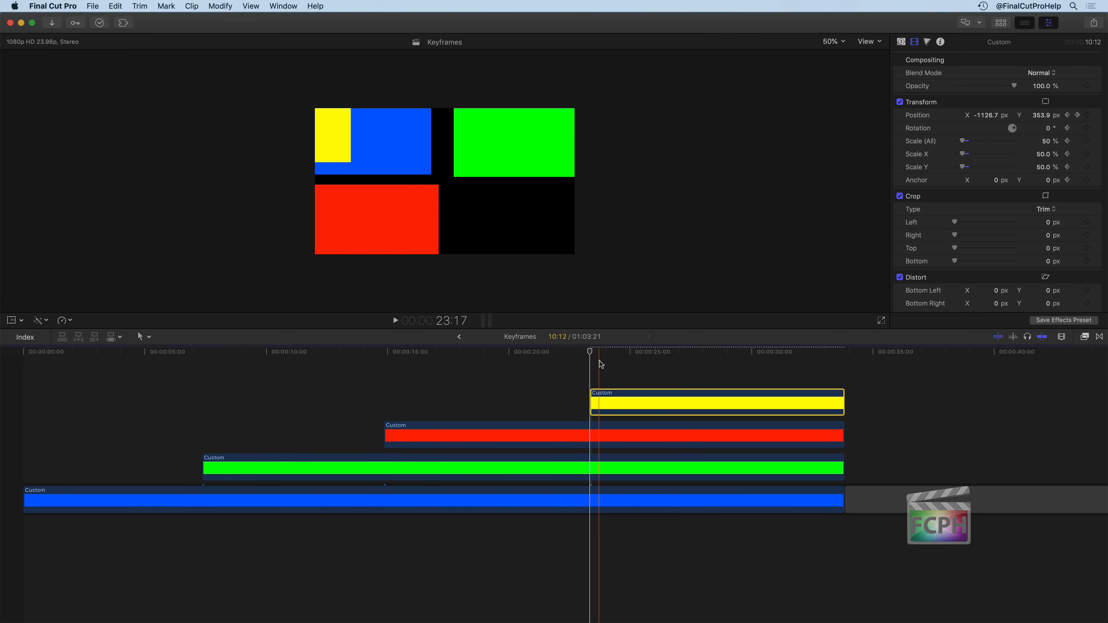
- Review the rescaled clips from near the project's start and park the playhead at 32:13
left_click_drag(592, 356, 42, 386)
key("space")
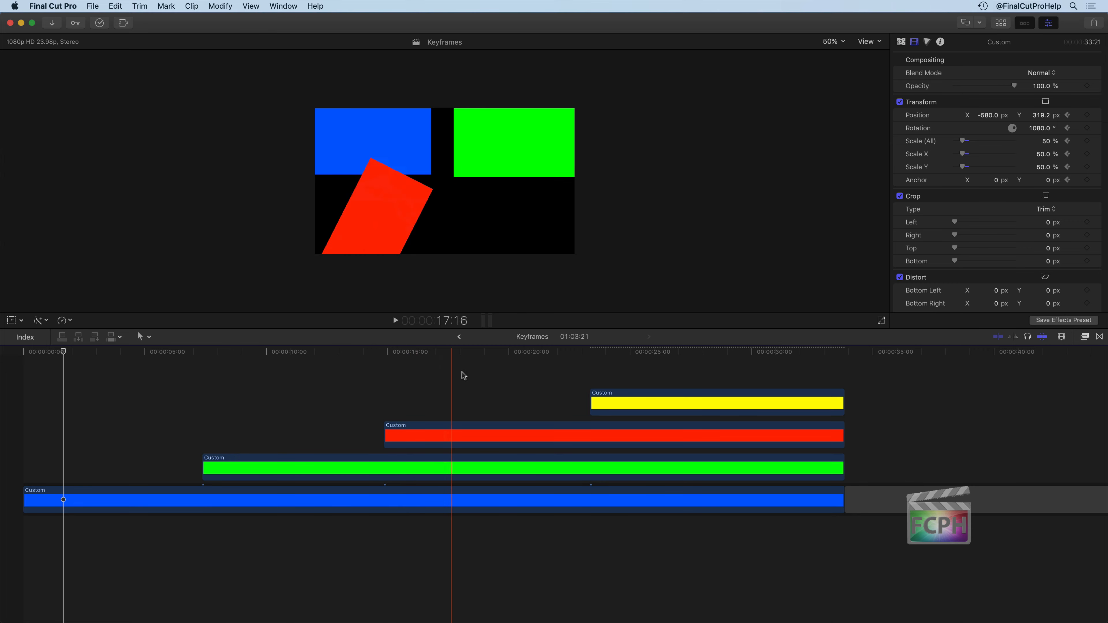
left_click(813, 352)
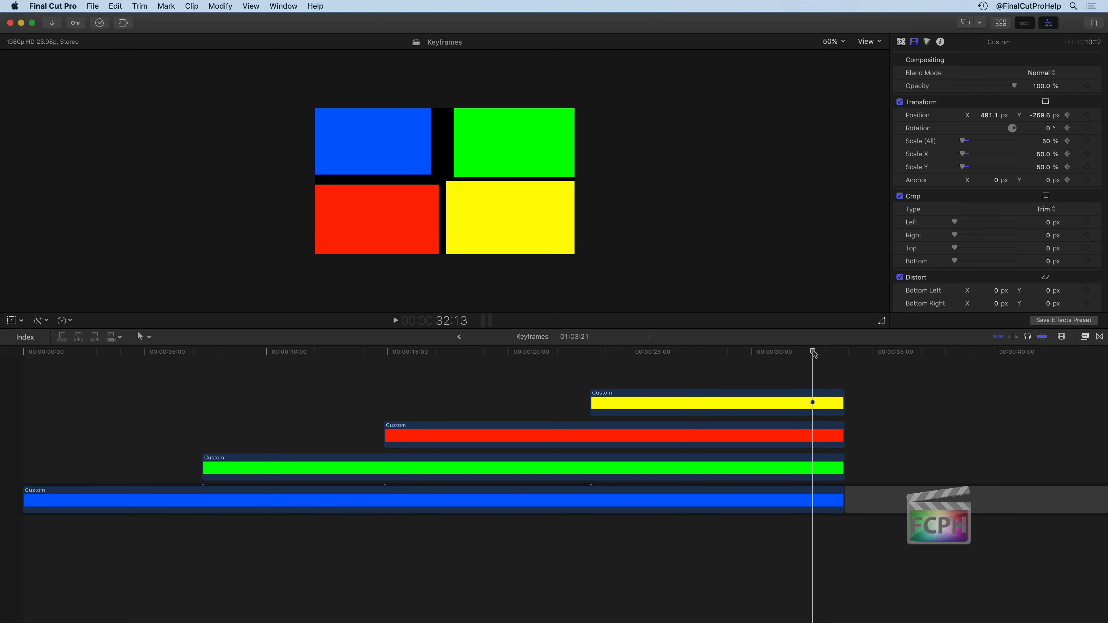
- Set the yellow clip's Position to X 480 px, Y -260 px at its 30:09 keyframe
left_click(742, 407)
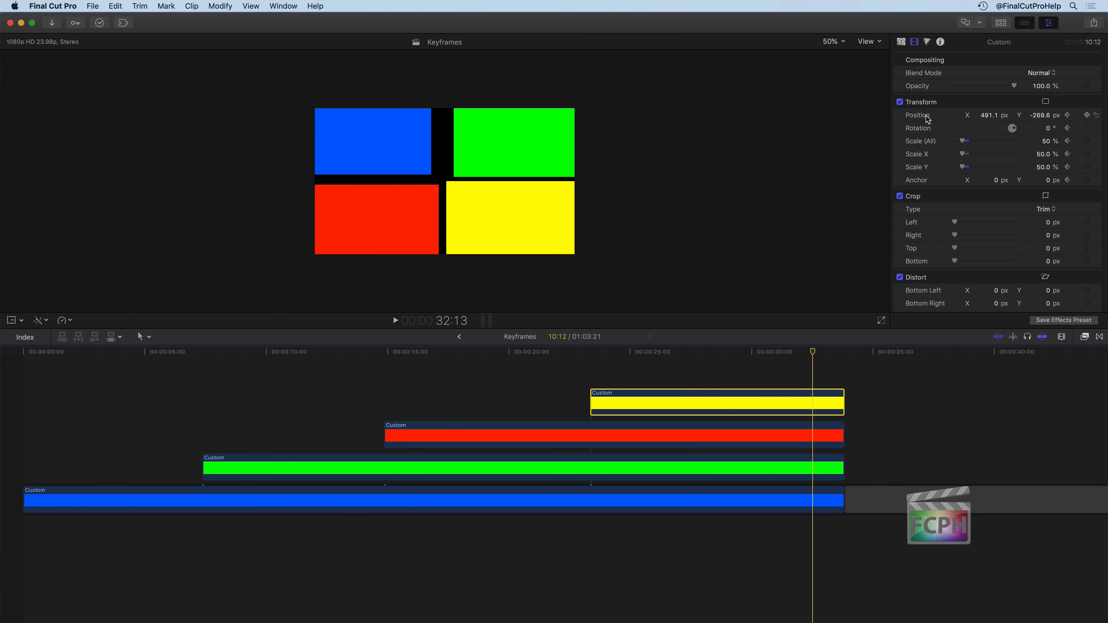
left_click(1068, 116)
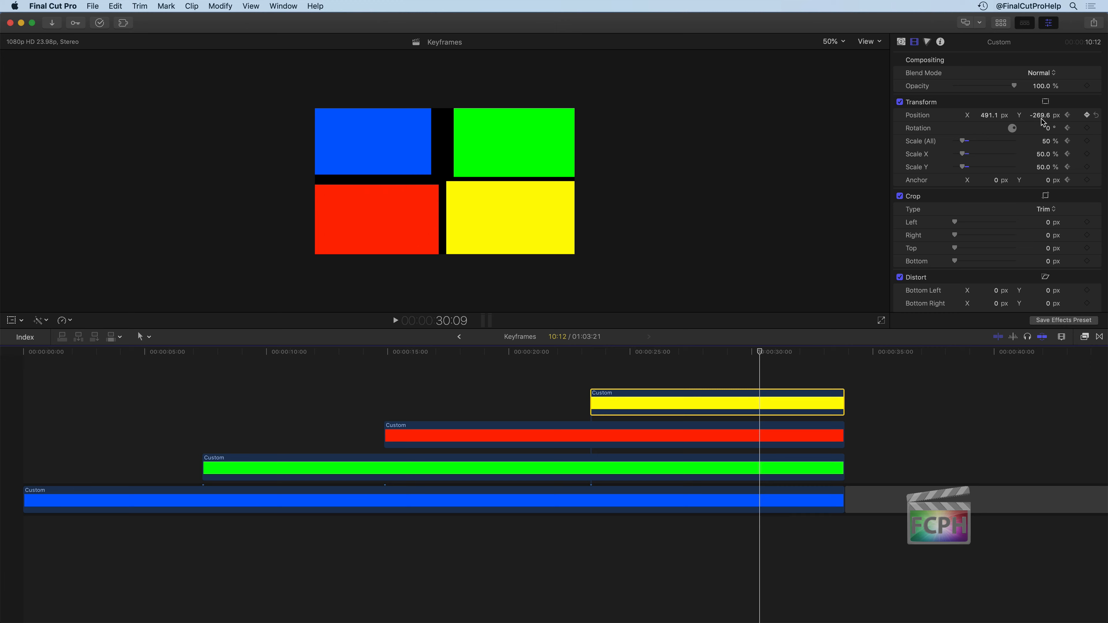
left_click_drag(1040, 116, 1039, 115)
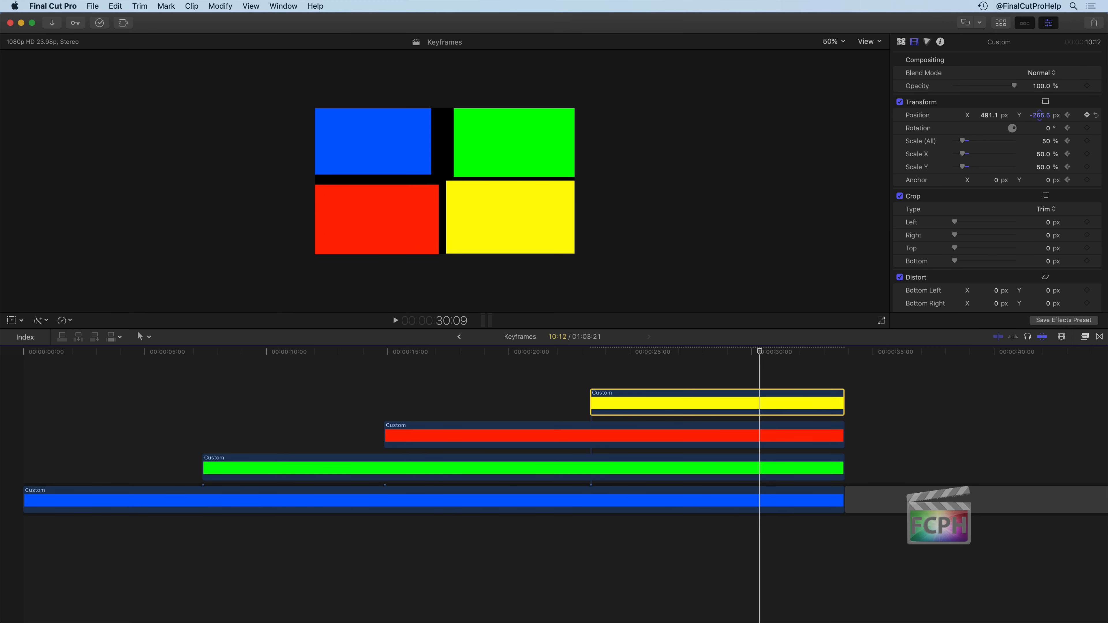
left_click(1038, 115)
type("-")
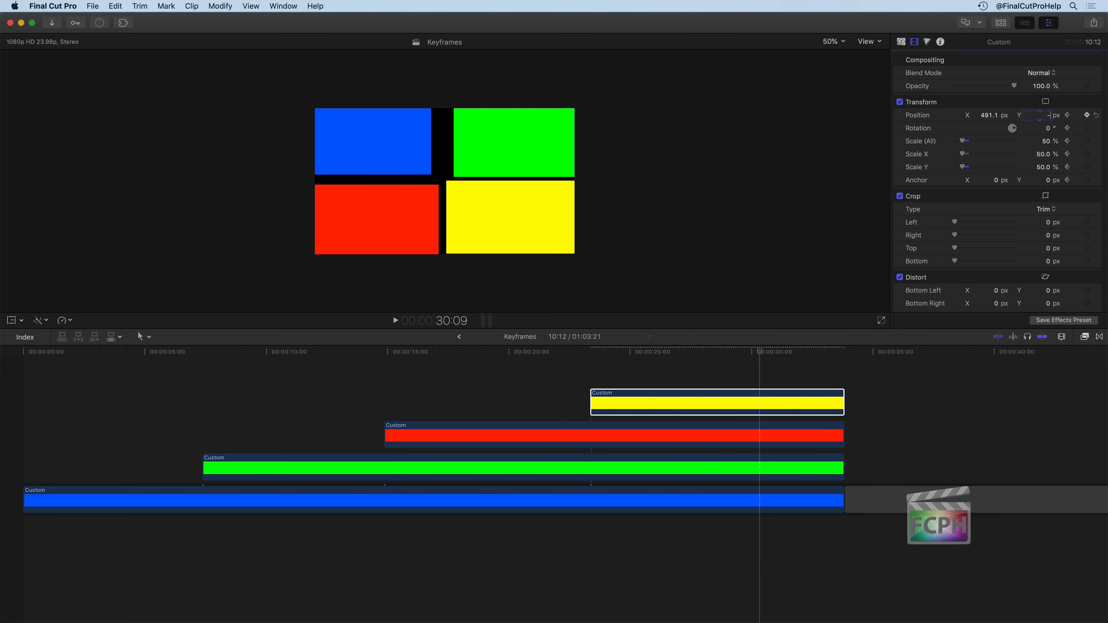
type("260")
key("Return")
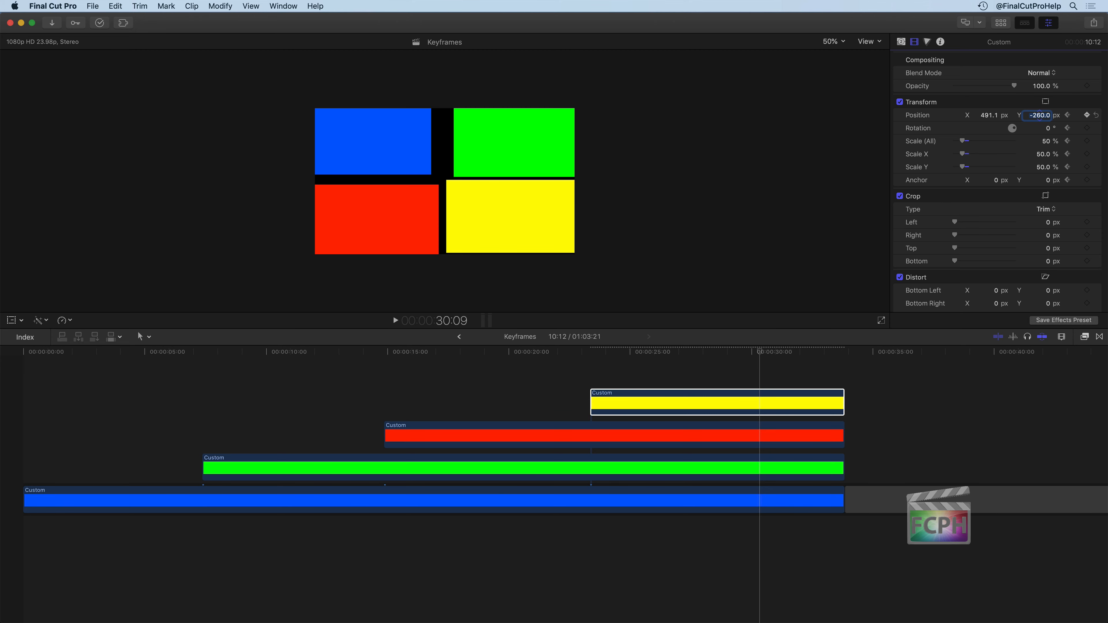
mouse_move(989, 116)
left_mouse_down()
mouse_move(979, 116)
mouse_move(988, 115)
left_mouse_up()
left_click(988, 116)
type("480")
key("Return")
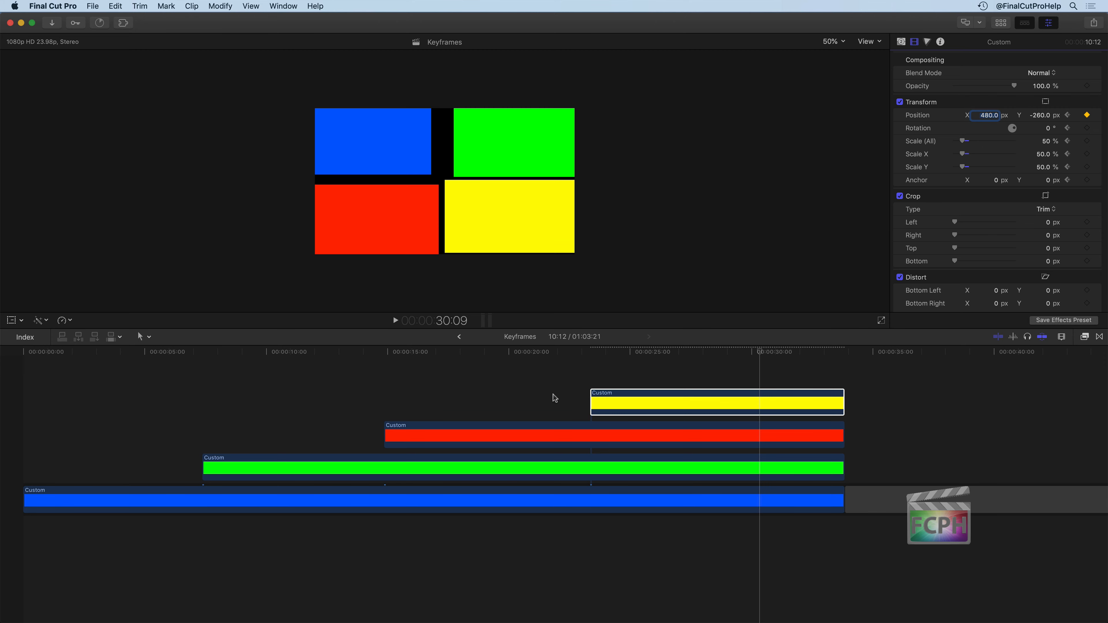
- Check the red clip's Position keyframe at 18:05, and step through the yellow clip's Position keyframes up to 30:09
left_click(556, 380)
left_click(516, 434)
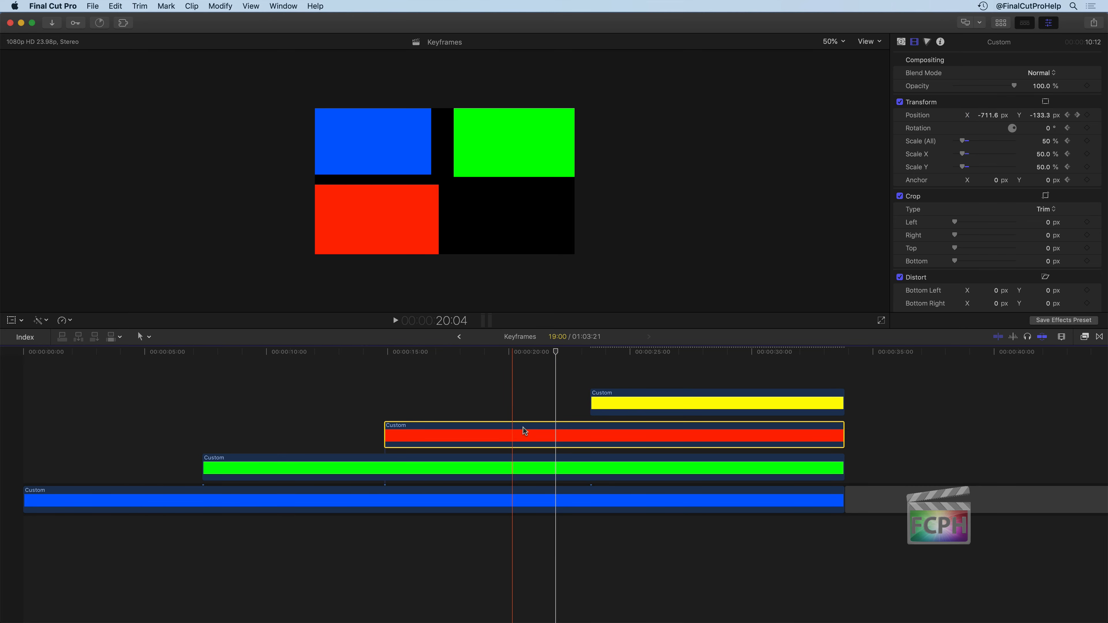
left_click(1066, 116)
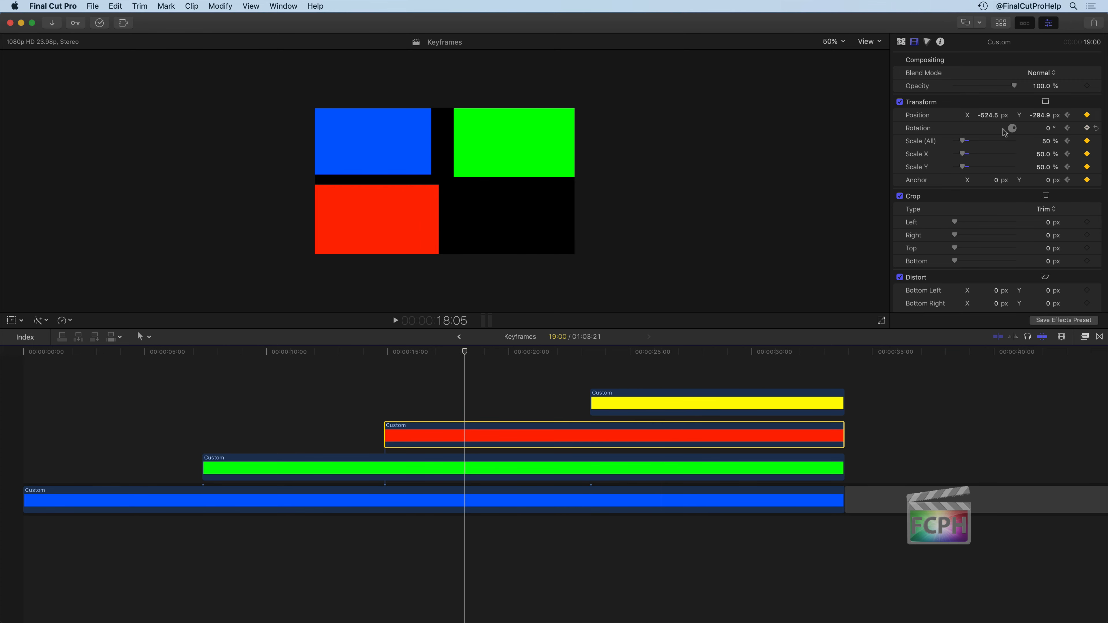
left_click(628, 404)
left_click(634, 351)
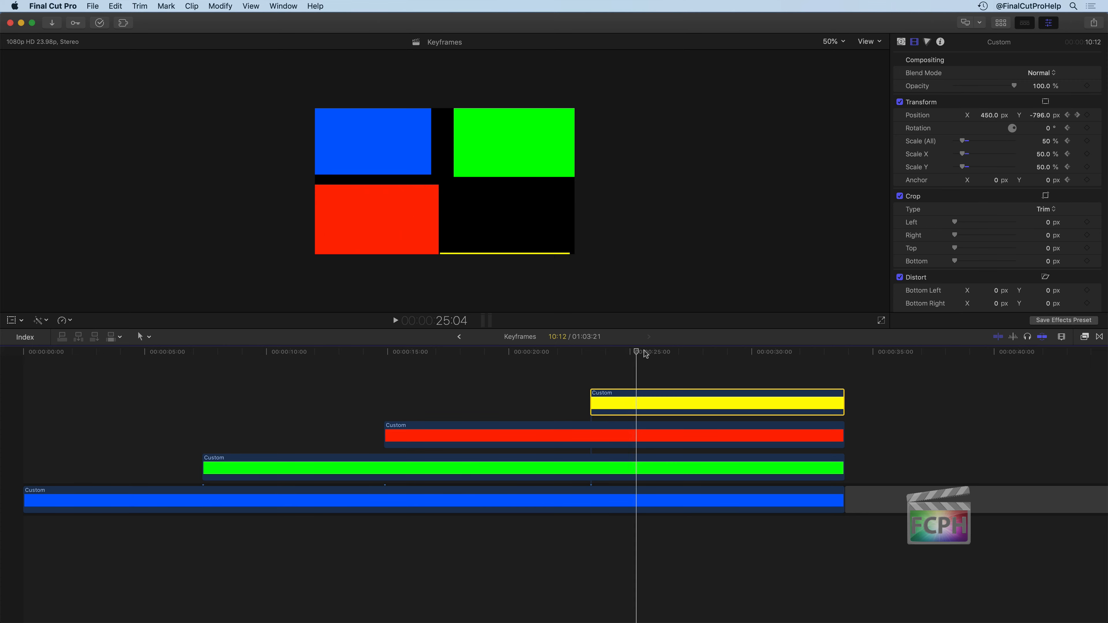
left_click(1077, 115)
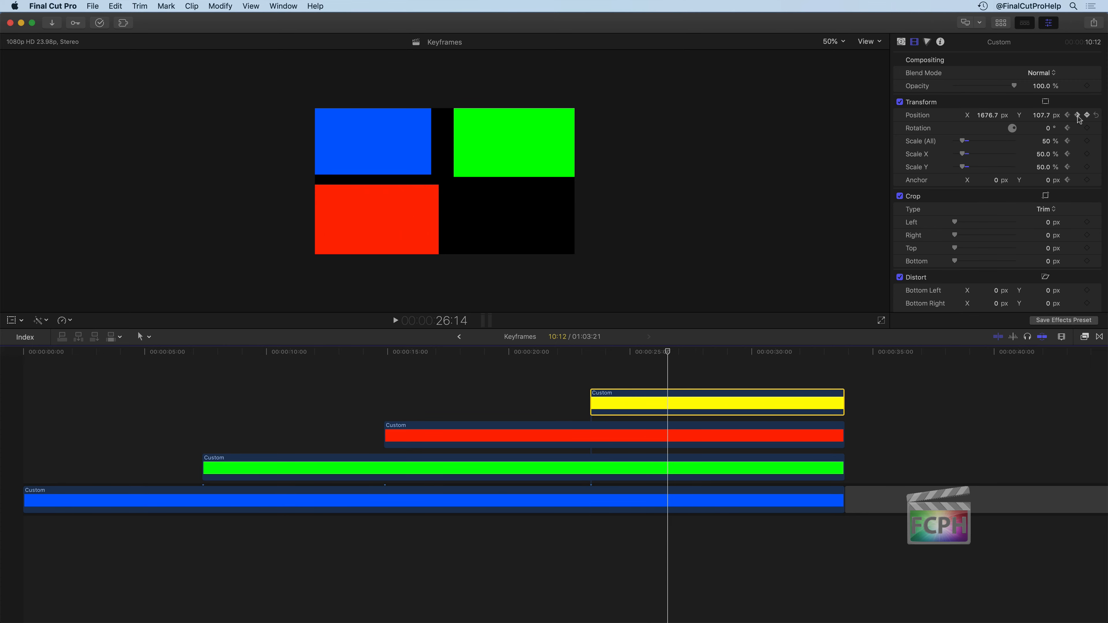
left_click(1077, 115)
left_click(1077, 115)
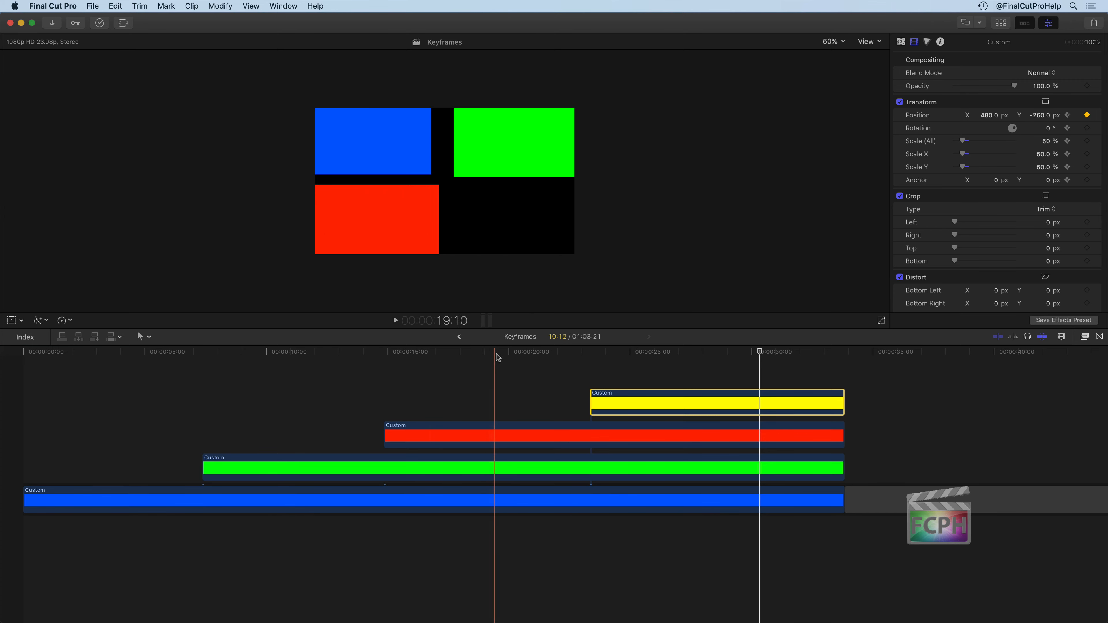
- Set the red clip's Position to X -480 px, Y -260 px at its 18:05 keyframe
left_click(496, 434)
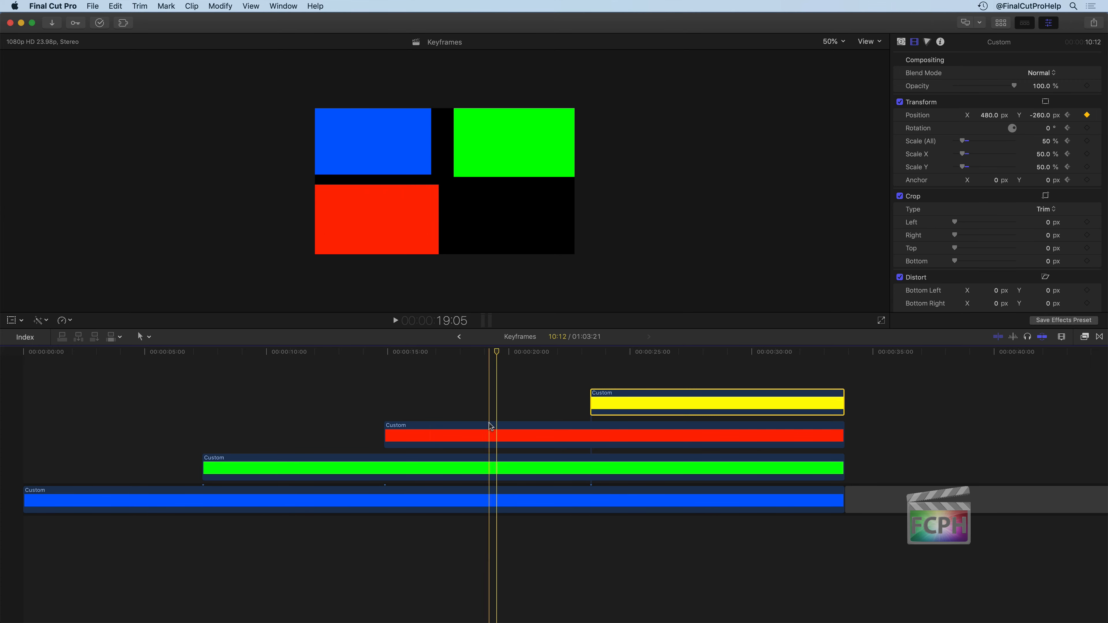
left_click(1067, 115)
left_click(1038, 116)
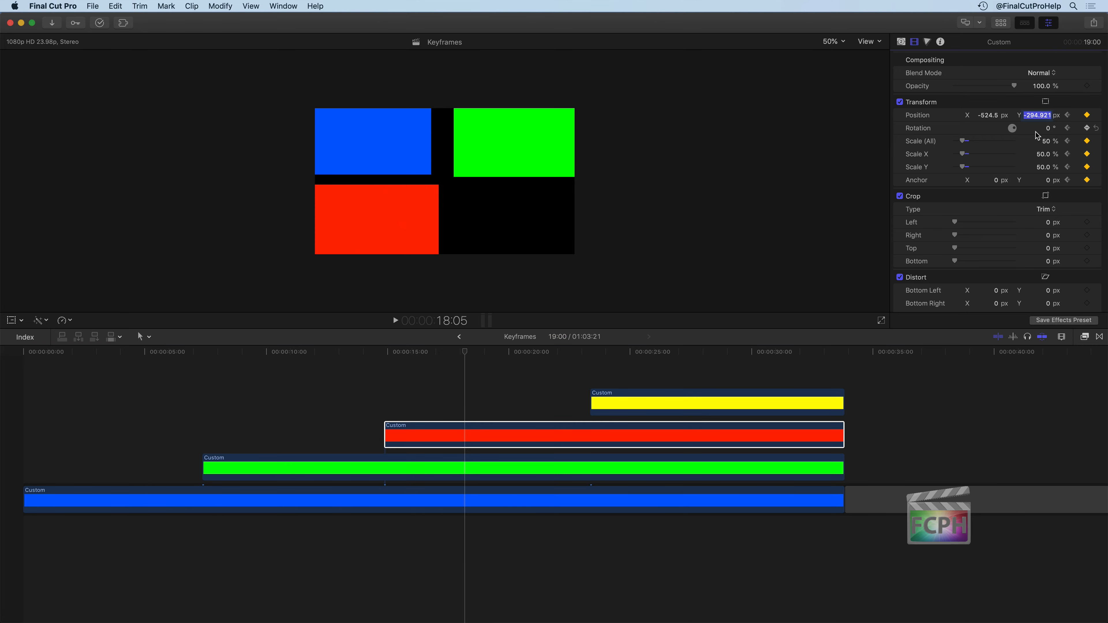
type("-260")
key("Return")
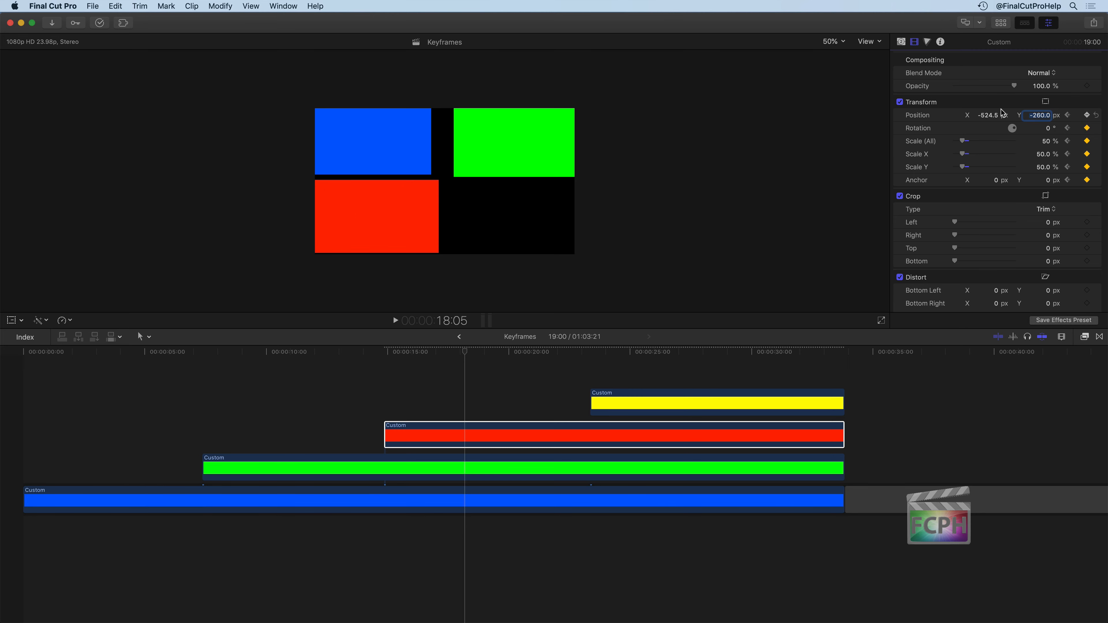
left_click_drag(988, 120, 1006, 120)
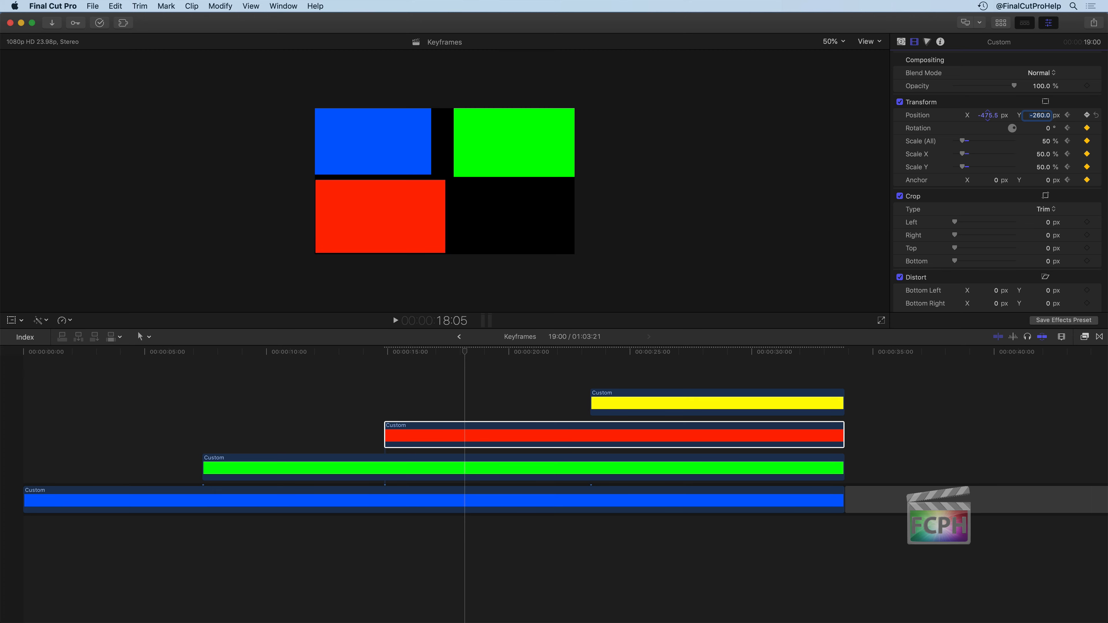
left_click(988, 116)
type("-480")
key("Return")
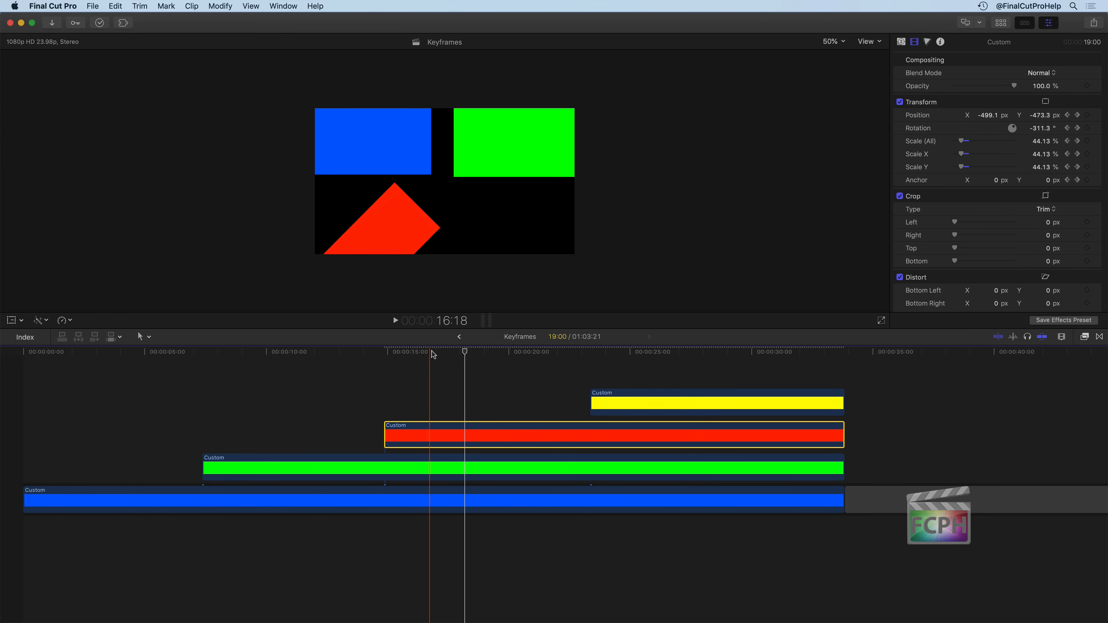
- Set the green clip's Position to X 480 px, Y 260 px at its 10:11 keyframe
left_click(302, 467)
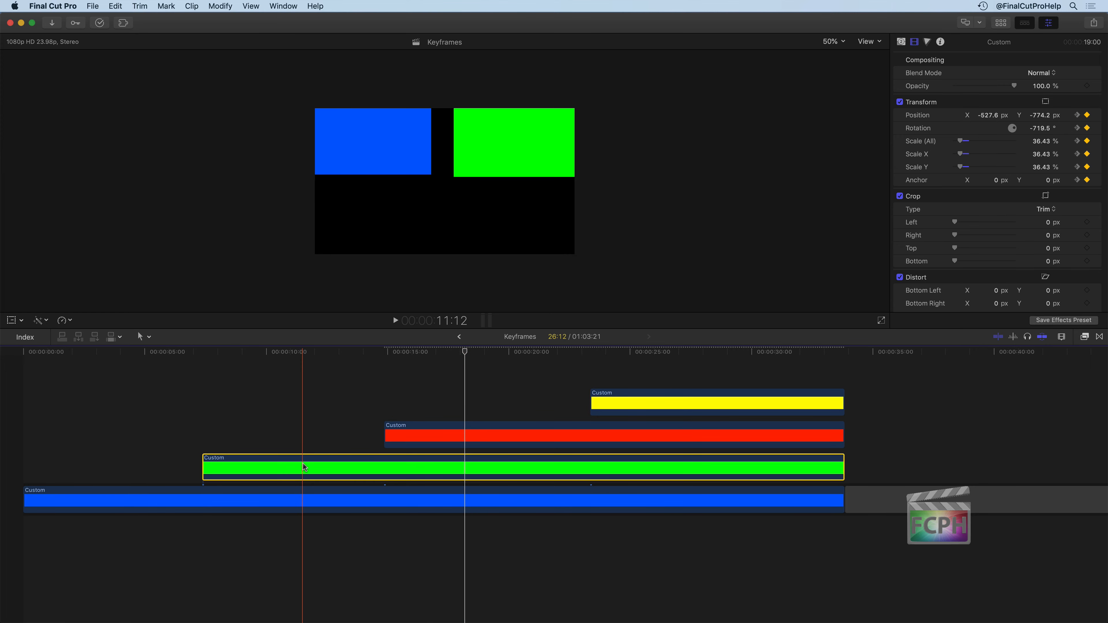
left_click(323, 355)
left_click(1068, 115)
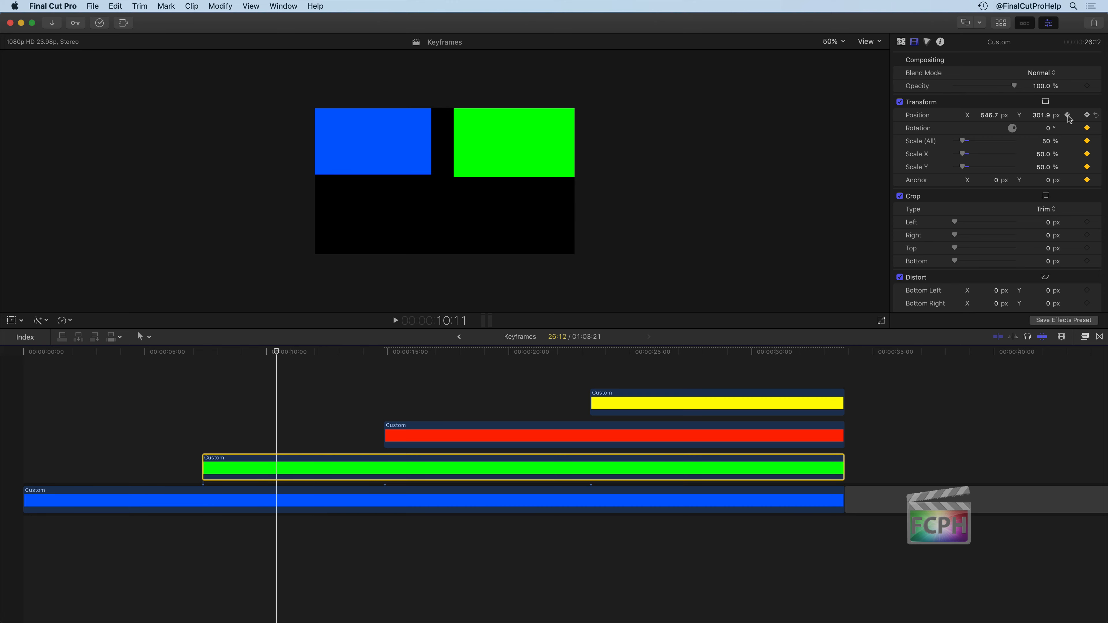
left_click(1040, 116)
type("260")
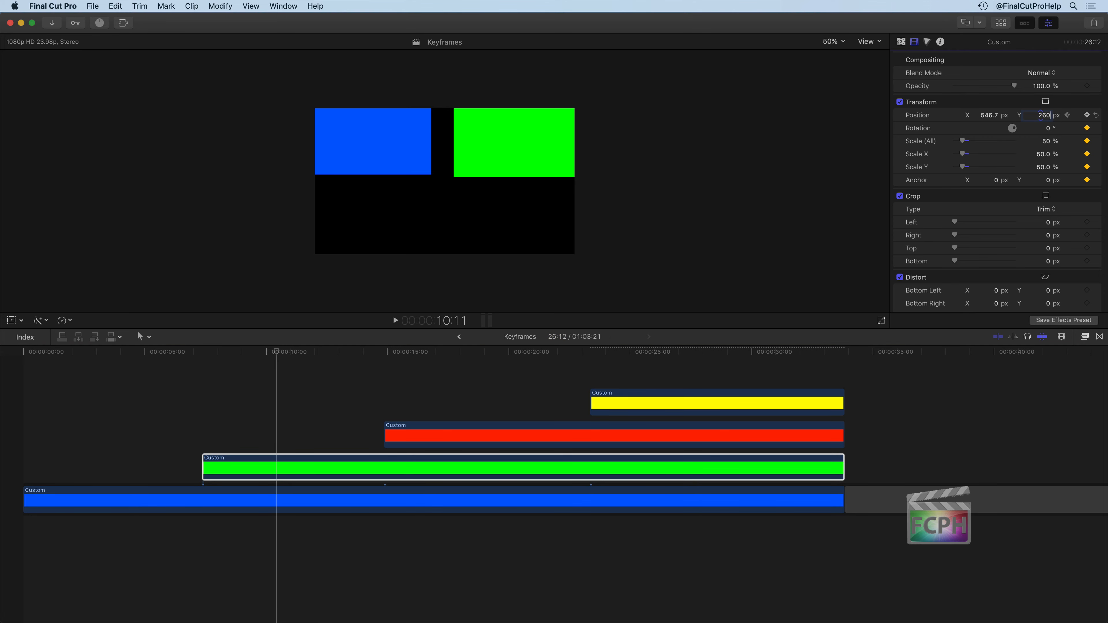
key("Return")
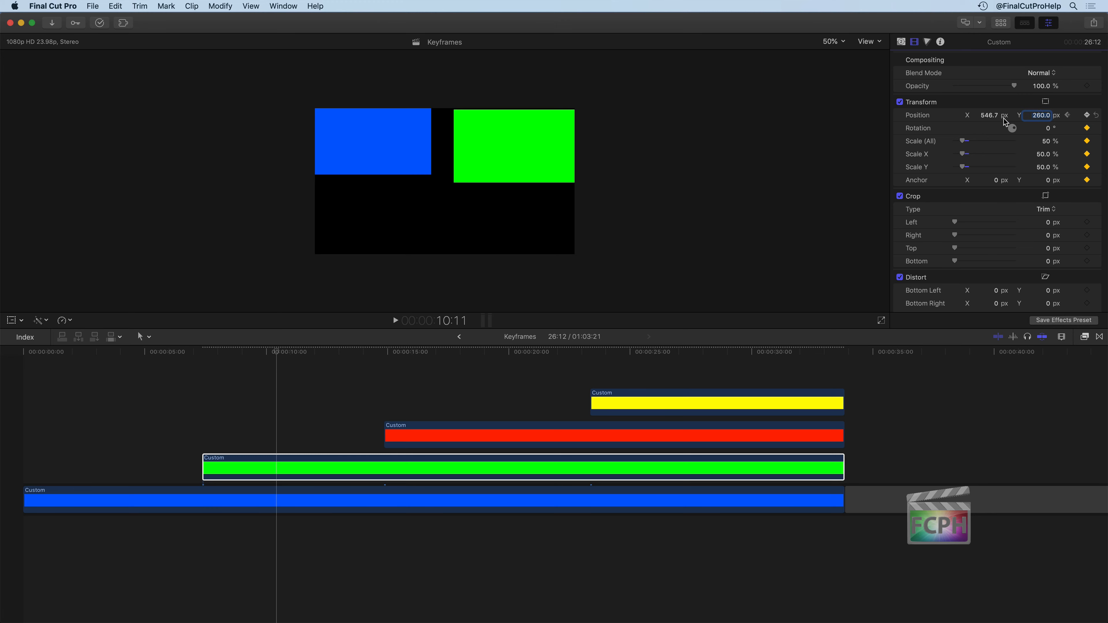
left_click(987, 116)
type("48")
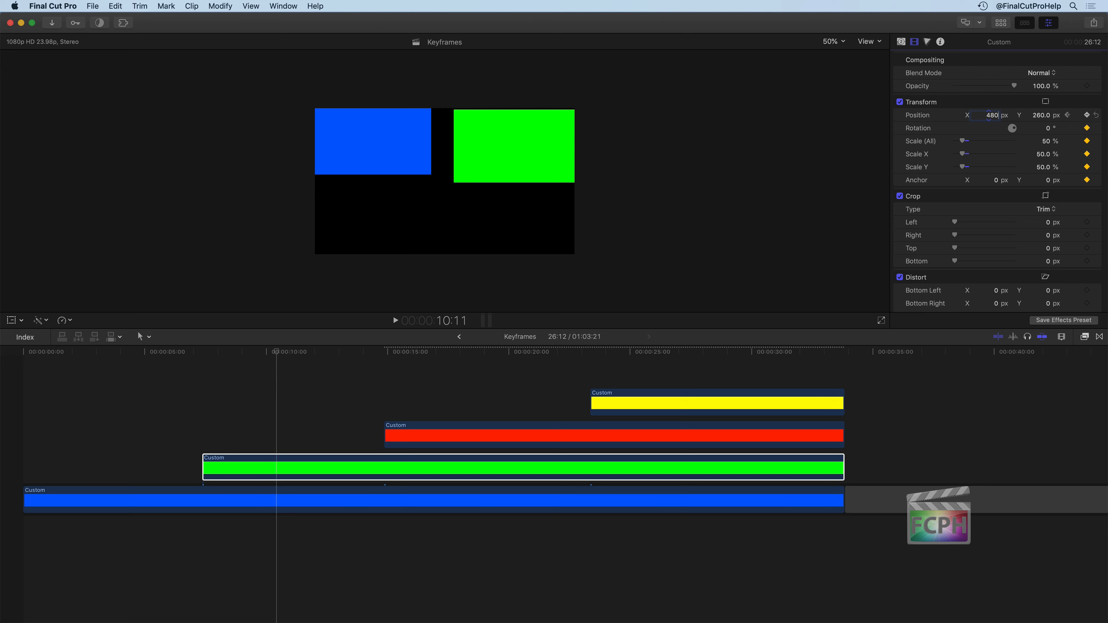
type("0")
key("Return")
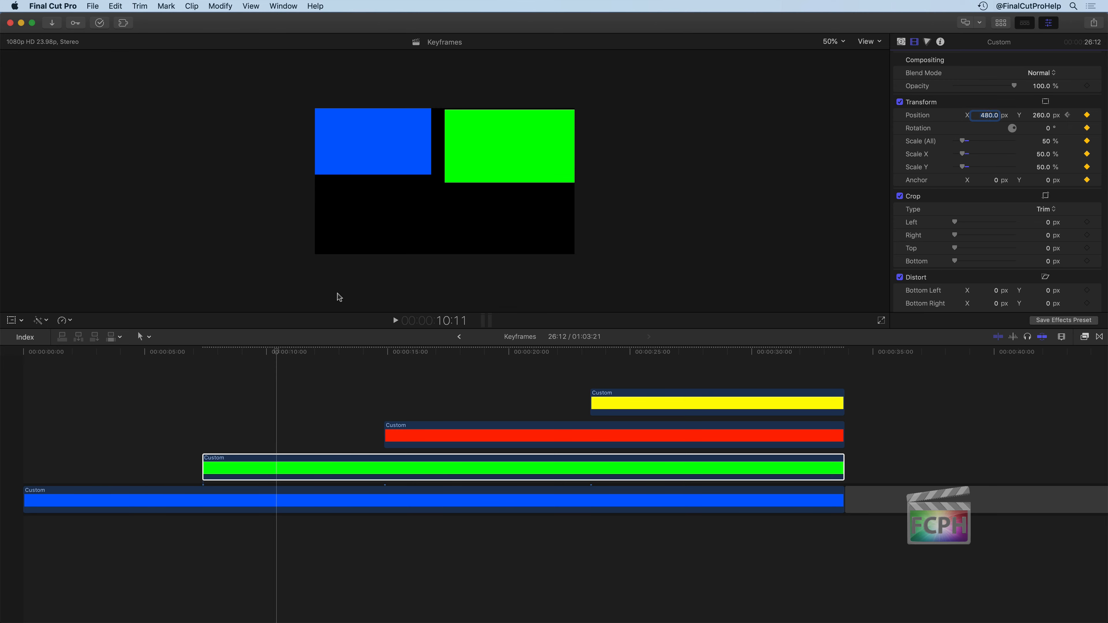
- Set the blue clip's Position to X -480 px, Y 280 px at its 4:14 keyframe, and review the four-clip layout at 31:03
left_click(220, 506)
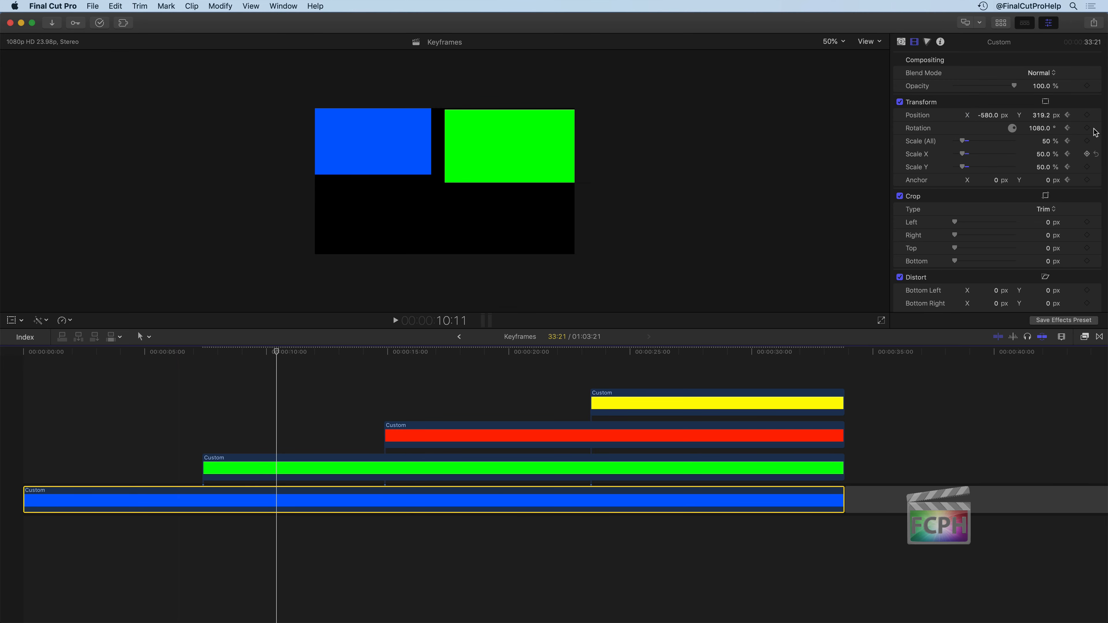
left_click(1067, 116)
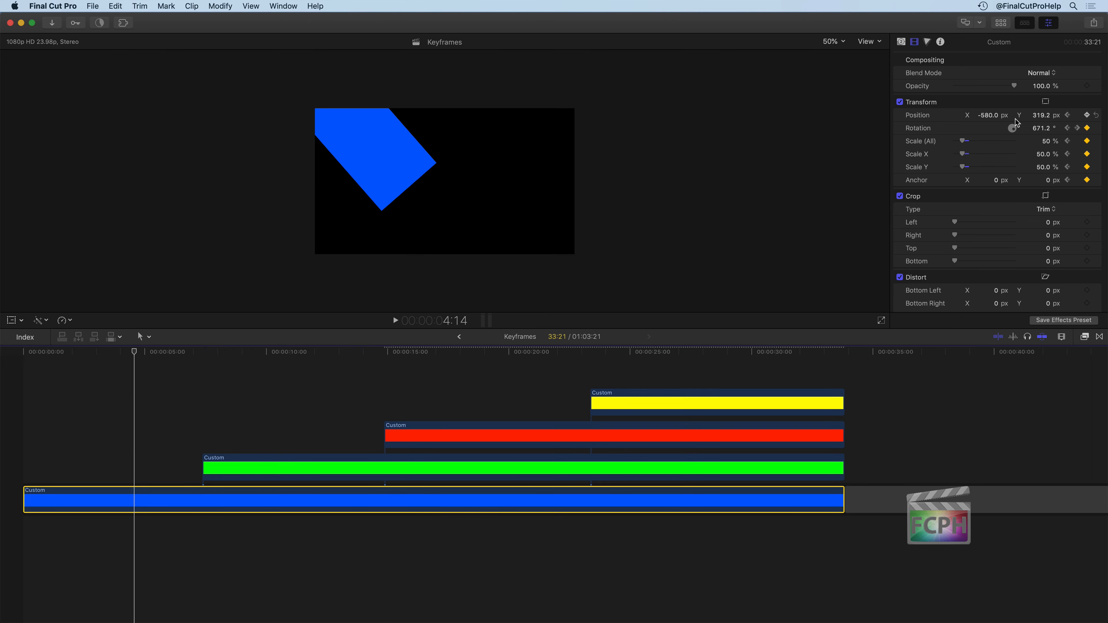
left_click(989, 114)
type("-480")
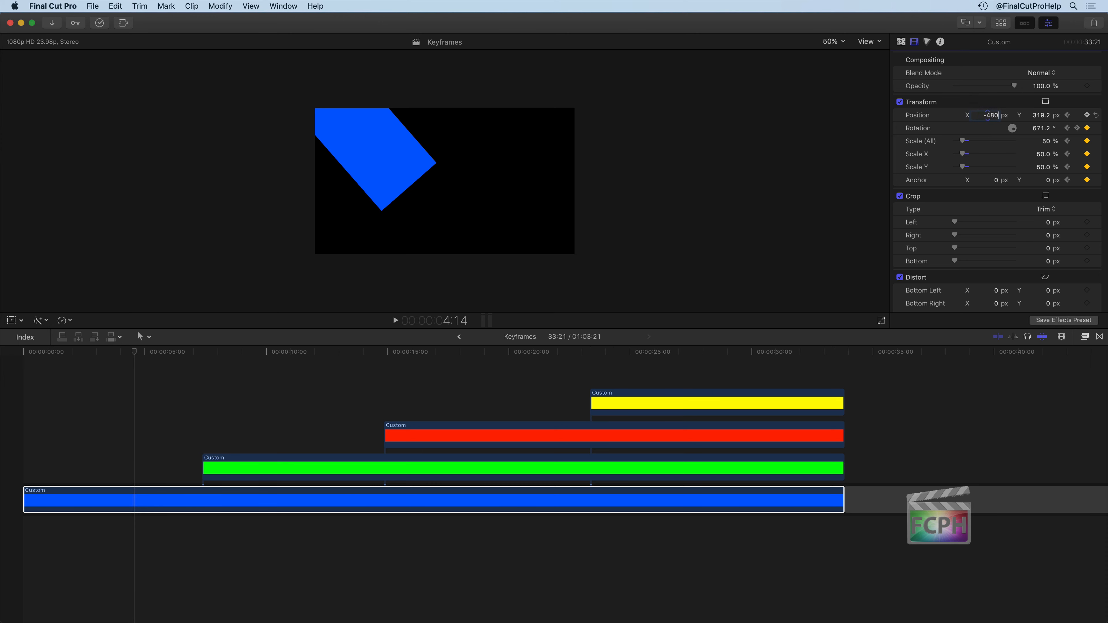
left_click(1041, 115)
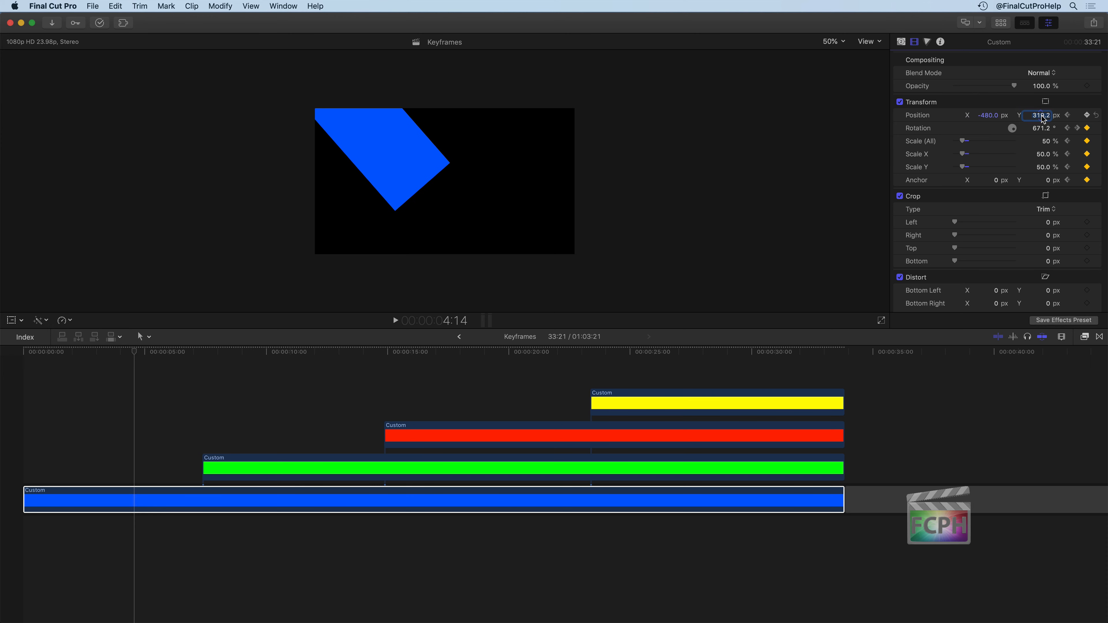
type("280")
key("Return")
left_click_drag(456, 353, 799, 352)
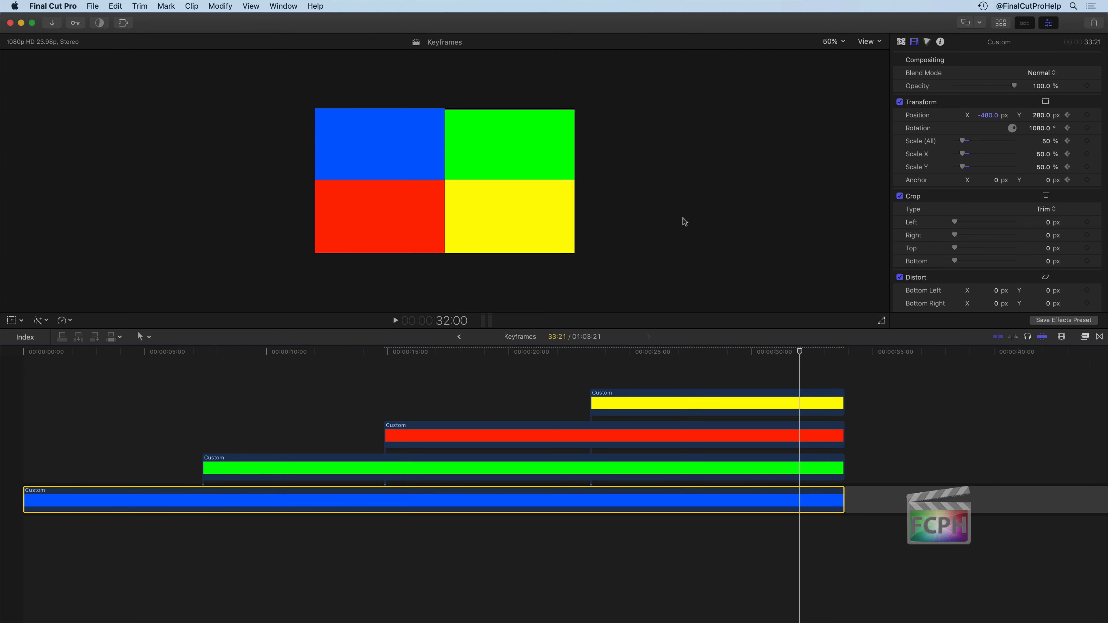
mouse_move(795, 361)
left_mouse_down()
mouse_move(827, 354)
mouse_move(94, 354)
mouse_move(779, 352)
left_mouse_up()
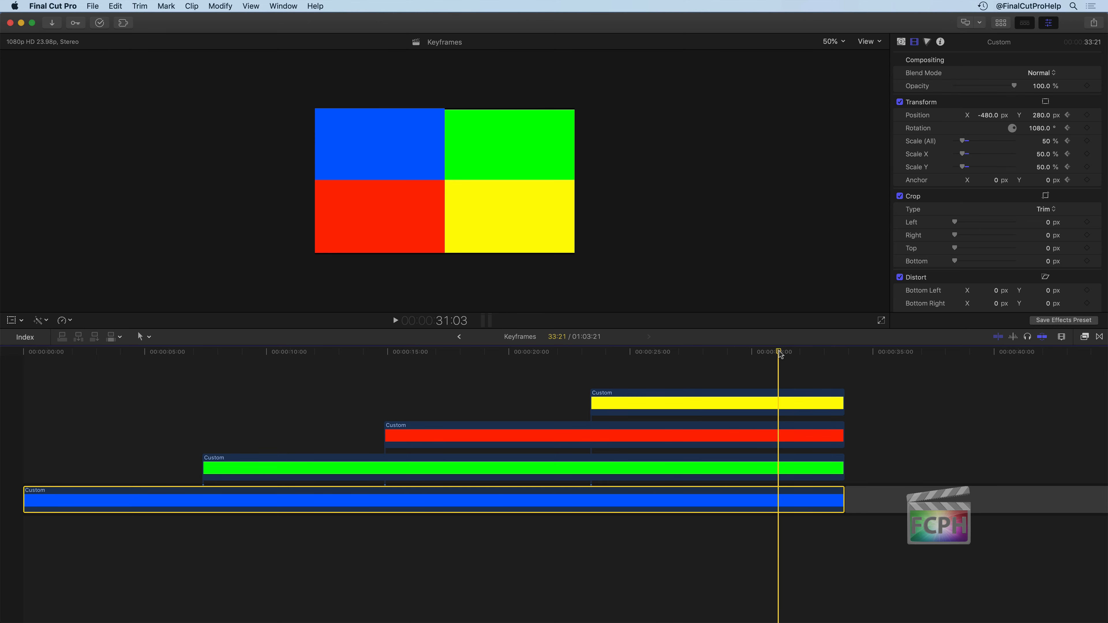